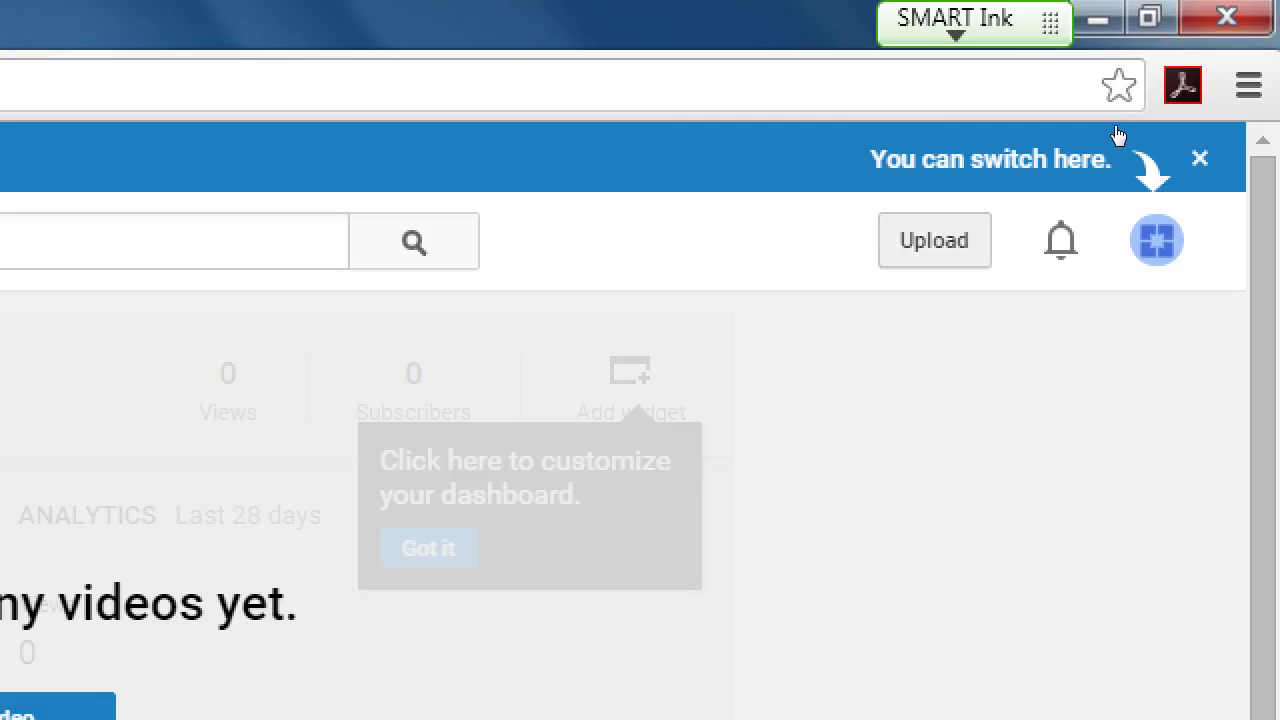
Open the upload page from 'Upload a video' and scroll through it, privacy showing Public
{"action": "key", "text": "super+minus"}
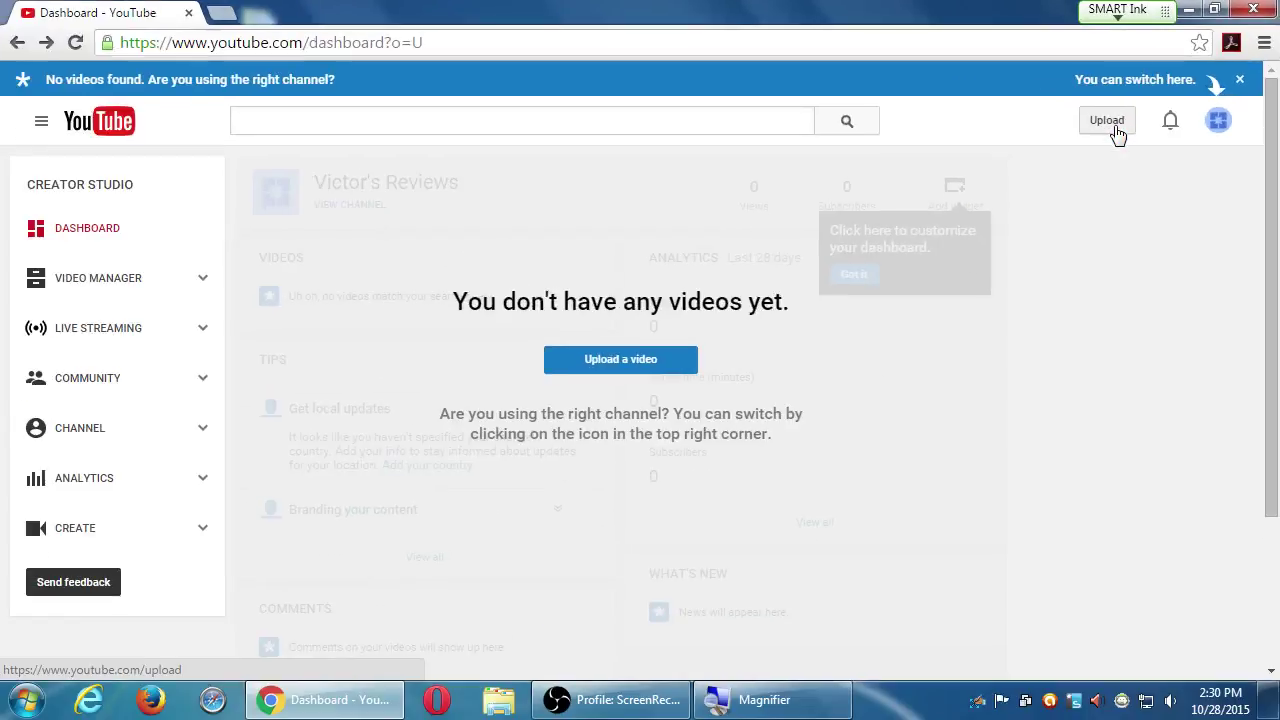
{"action": "left_click", "coordinate": [604, 370]}
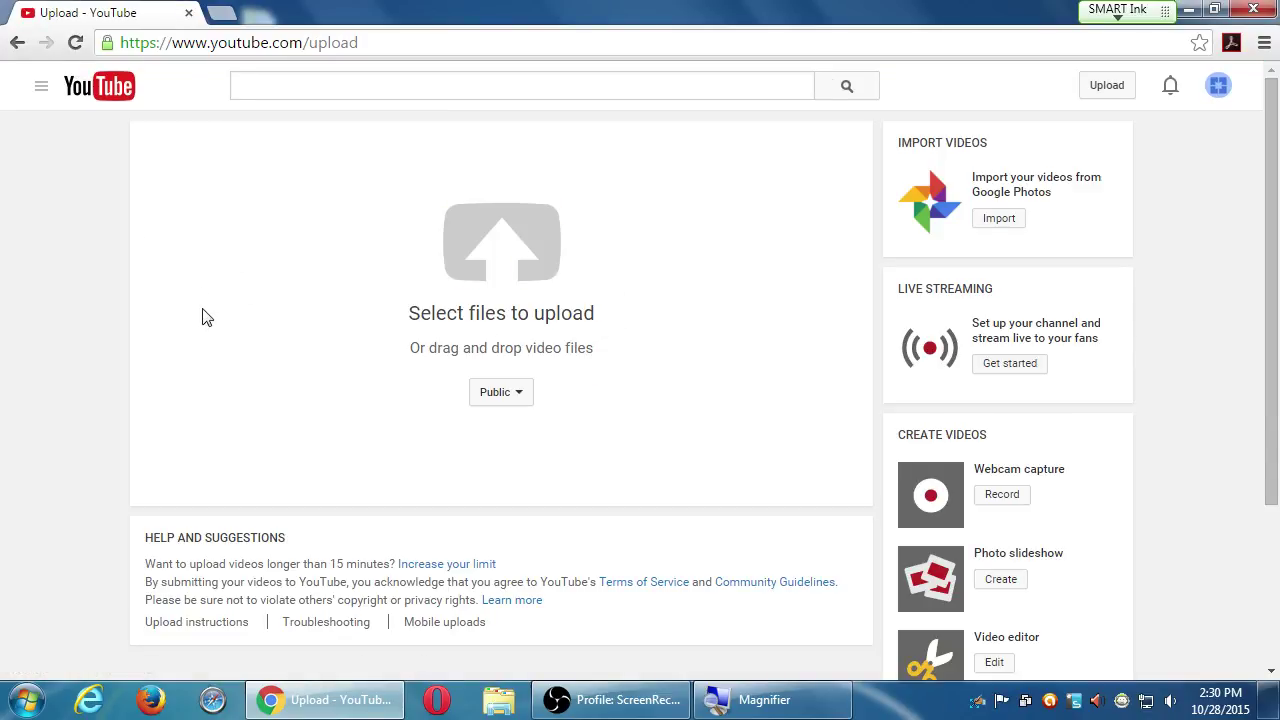
{"action": "scroll", "coordinate": [151, 443], "scroll_direction": "down", "scroll_amount": 2}
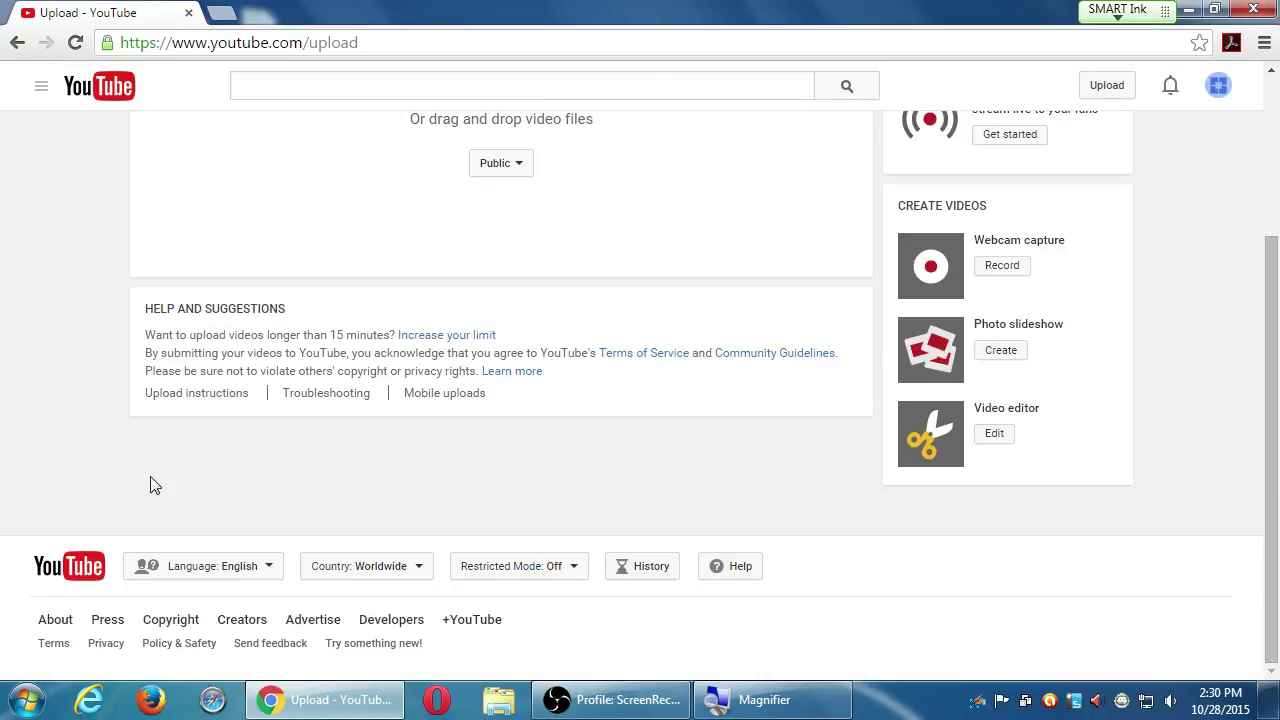
{"action": "scroll", "coordinate": [151, 486], "scroll_direction": "up", "scroll_amount": 3}
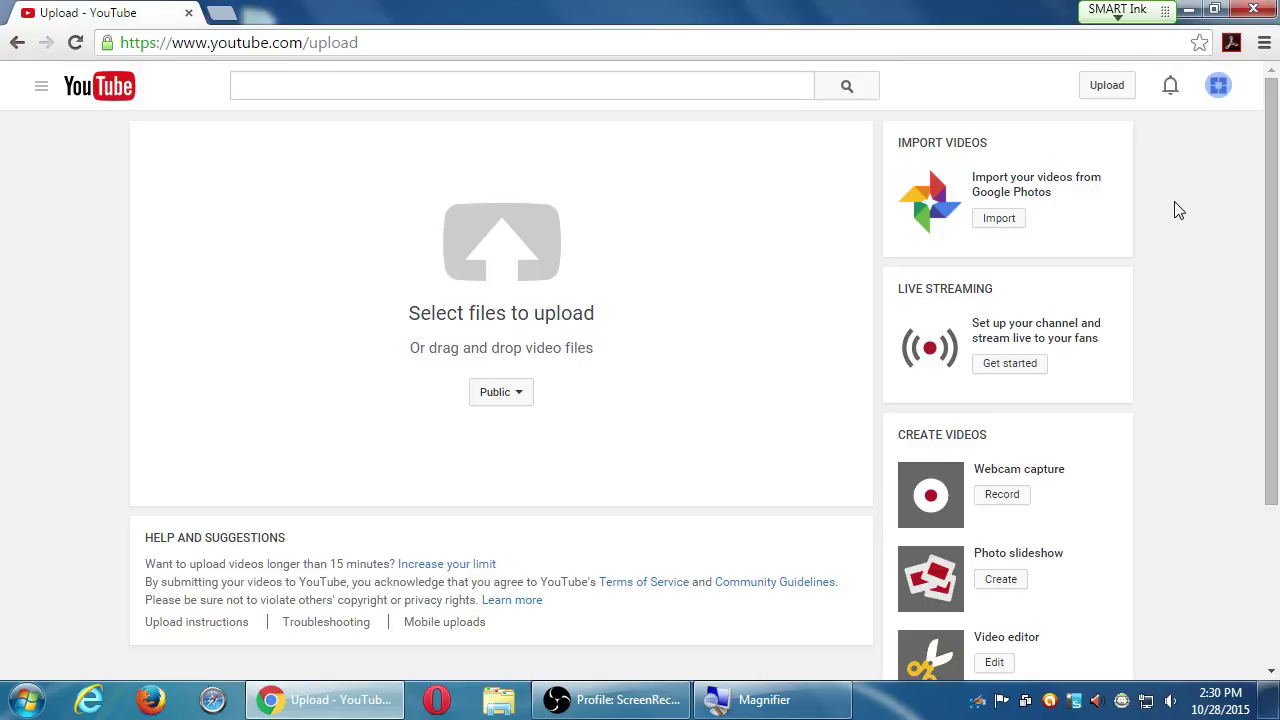
{"action": "left_click_drag", "start_coordinate": [973, 177], "coordinate": [1066, 197]}
{"action": "left_click", "coordinate": [1064, 197]}
{"action": "left_click_drag", "start_coordinate": [1016, 178], "coordinate": [1028, 192]}
{"action": "left_click", "coordinate": [1052, 192]}
{"action": "left_click", "coordinate": [1028, 192]}
{"action": "scroll", "coordinate": [1143, 463], "scroll_direction": "down", "scroll_amount": 2}
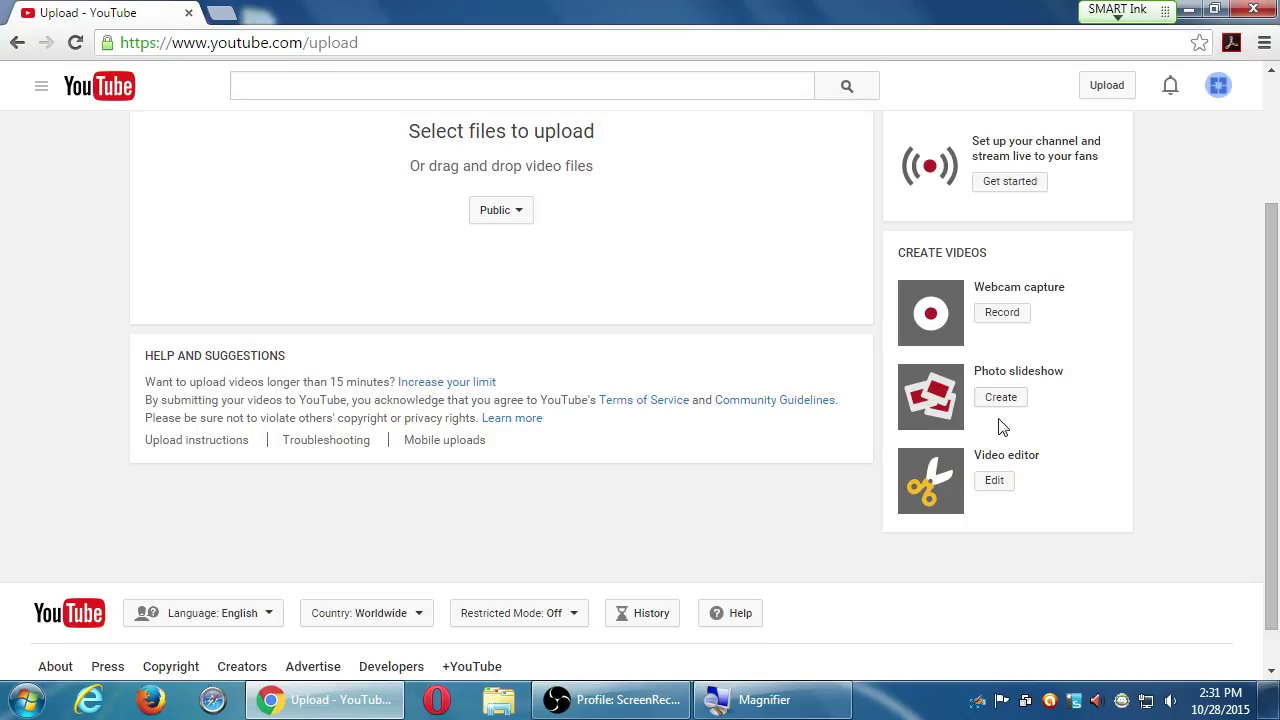
{"action": "scroll", "coordinate": [985, 490], "scroll_direction": "up", "scroll_amount": 2}
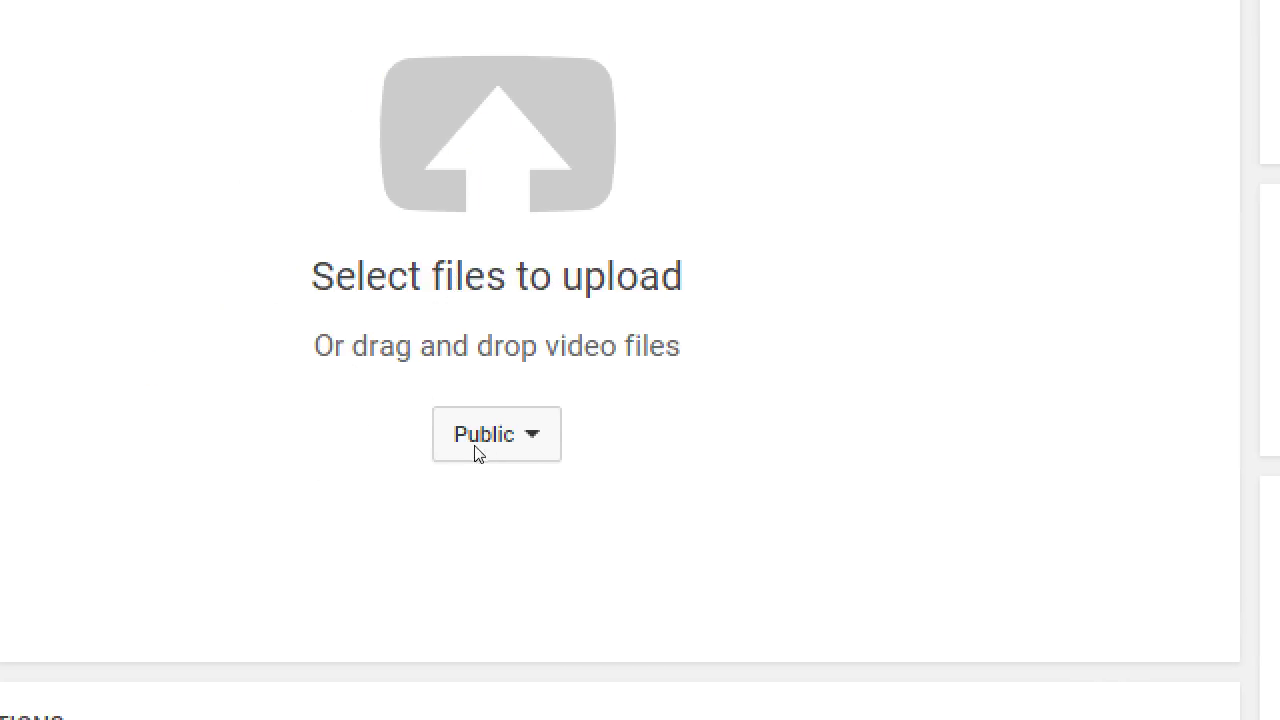
Change the upload privacy from Public to Unlisted
{"action": "left_click", "coordinate": [519, 410]}
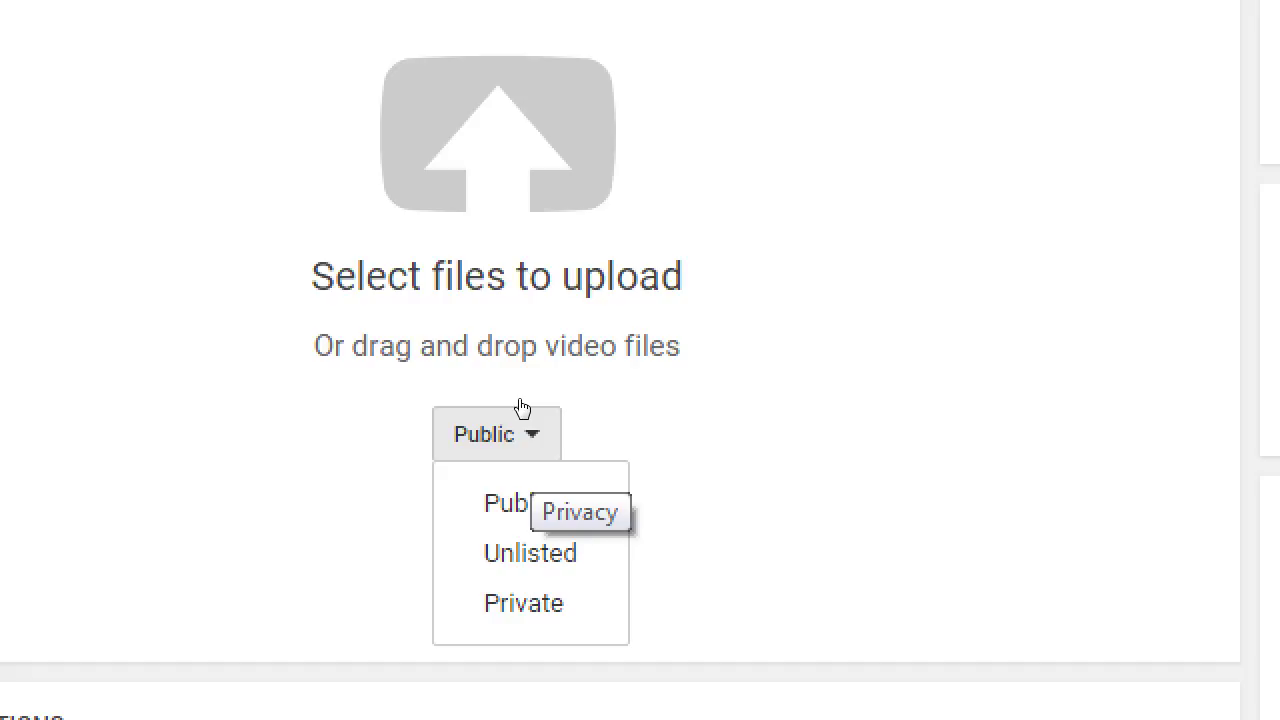
{"action": "key", "text": "Down"}
{"action": "key", "text": "Return"}
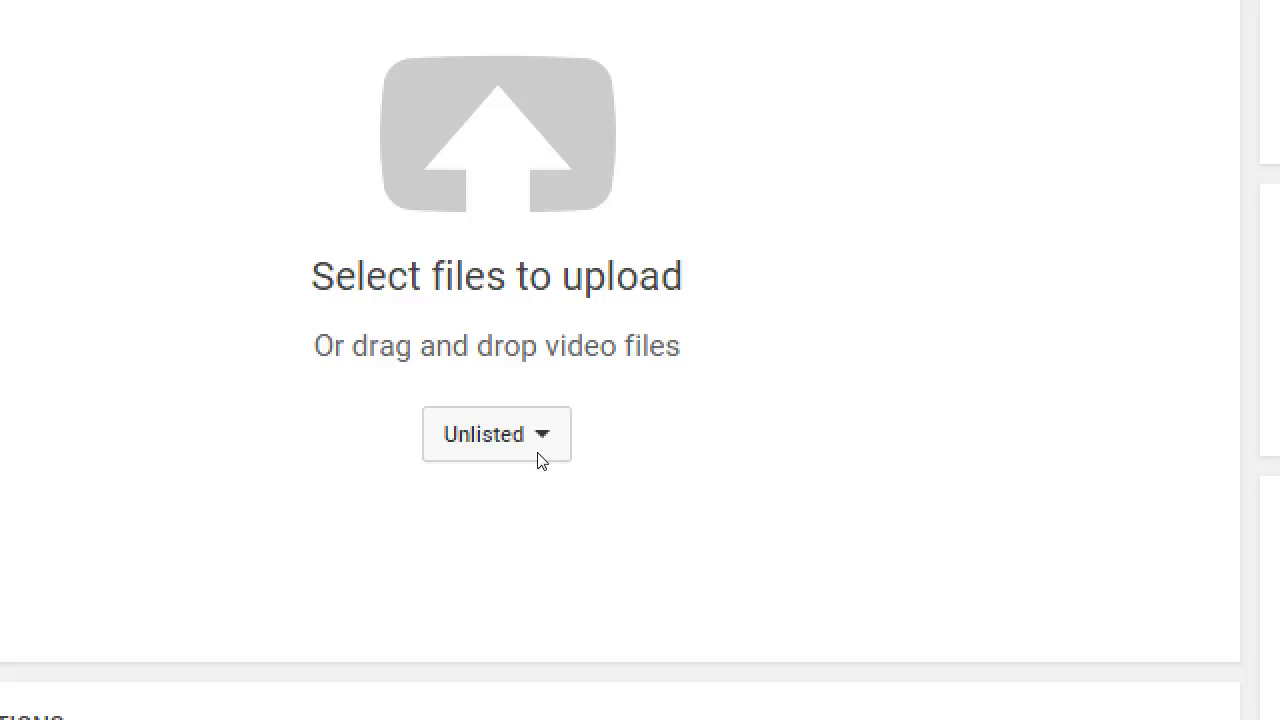
Switch the upload privacy from Unlisted to Private
{"action": "left_click", "coordinate": [520, 445]}
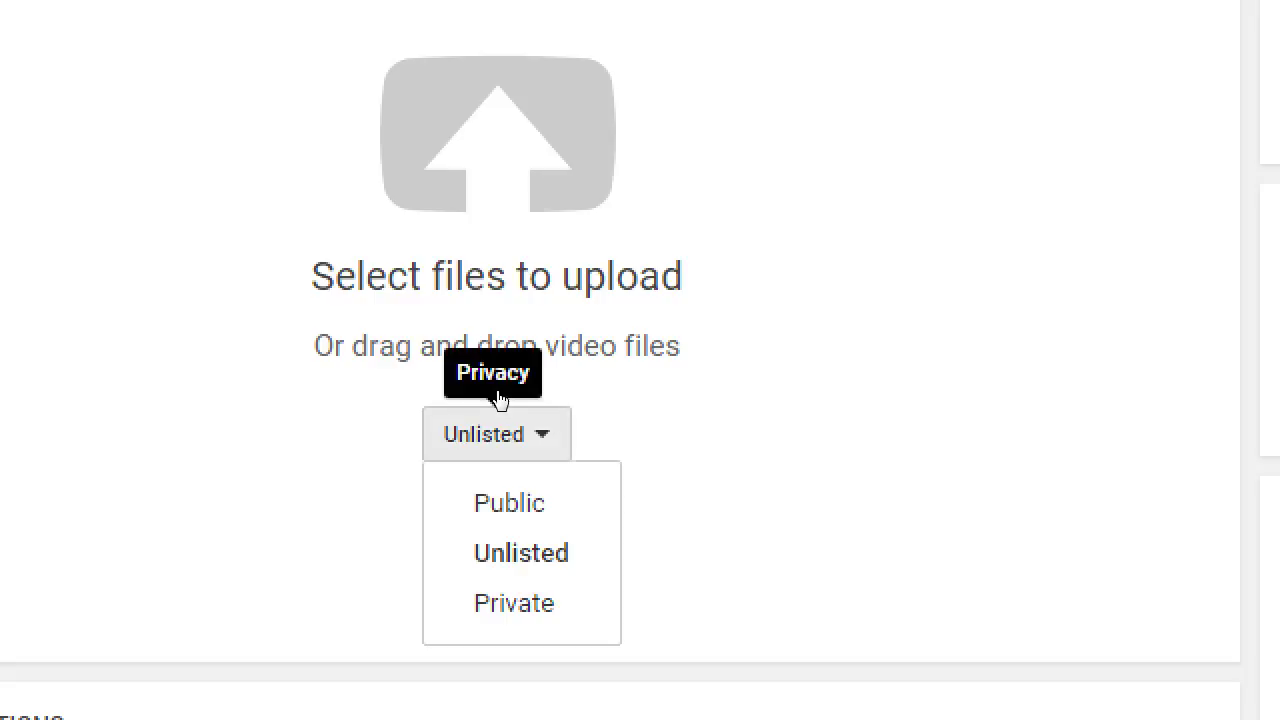
{"action": "key", "text": "Down"}
{"action": "key", "text": "Down"}
{"action": "key", "text": "Return"}
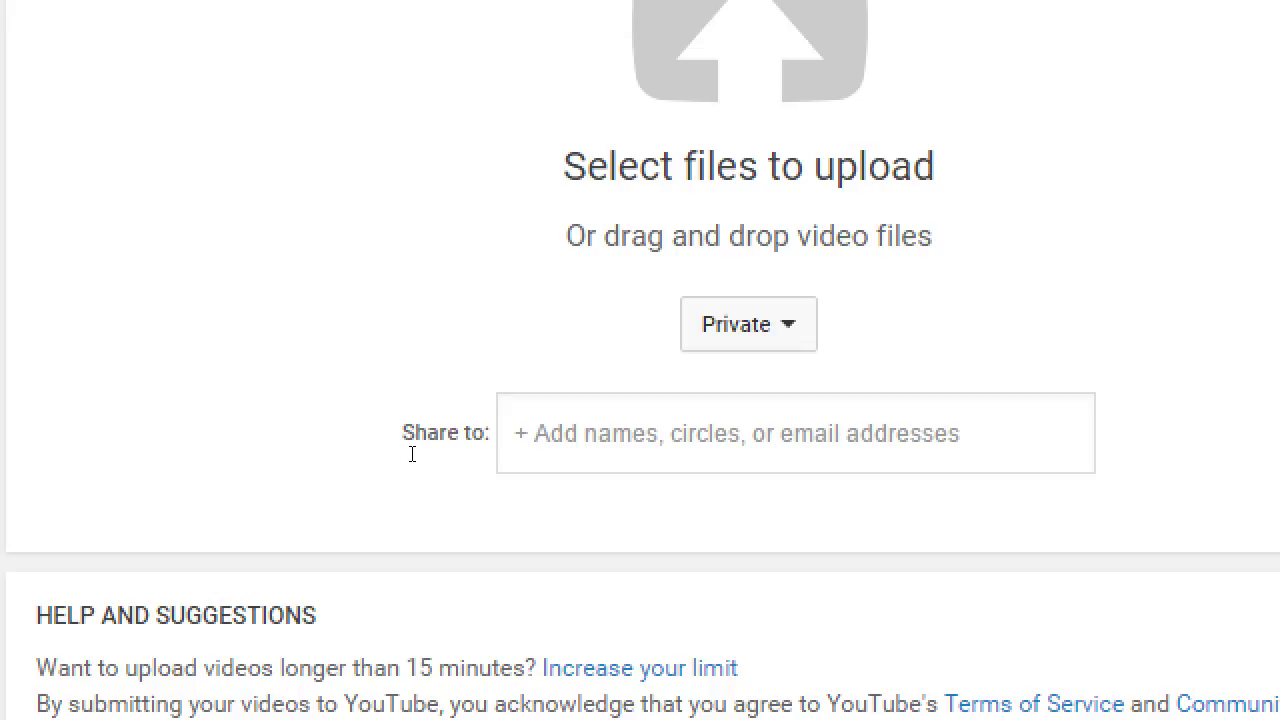
Add the Customers circle to the share list, then remove it again
{"action": "left_click", "coordinate": [490, 442]}
{"action": "key", "text": "Up"}
{"action": "key", "text": "Up"}
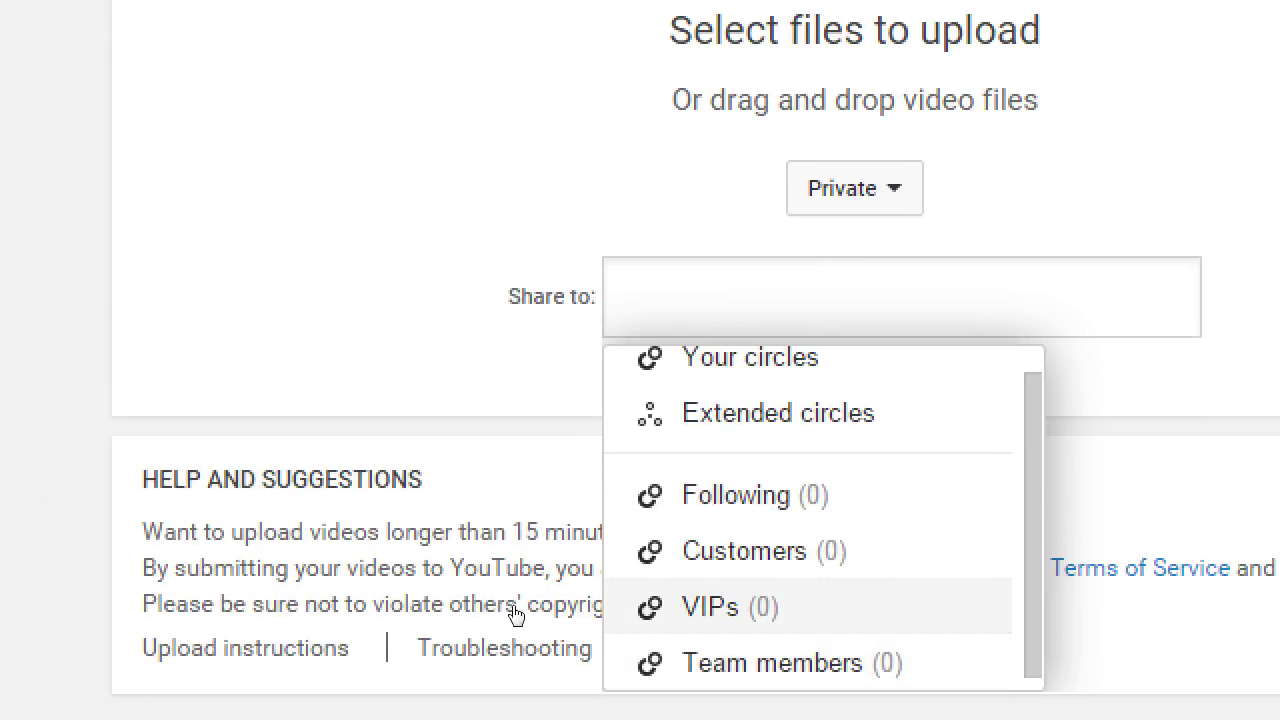
{"action": "key", "text": "Return"}
{"action": "key", "text": "Up"}
{"action": "key", "text": "Up"}
{"action": "left_click", "coordinate": [301, 440]}
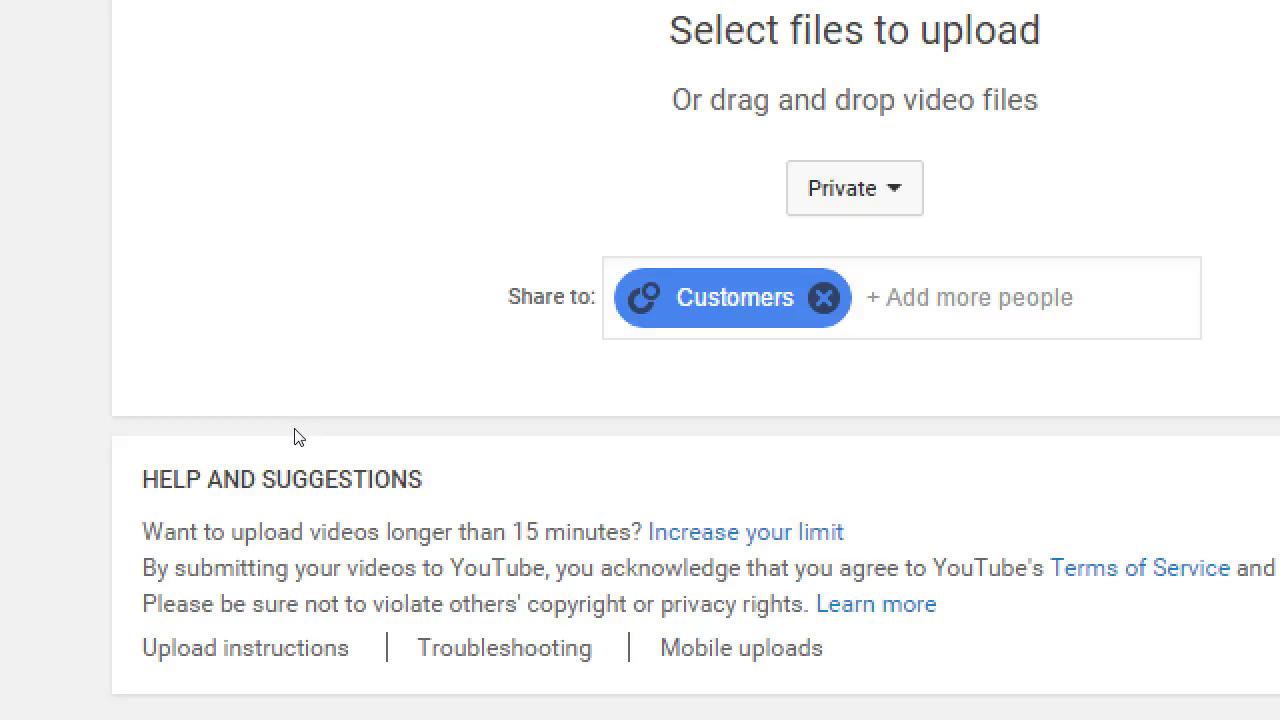
{"action": "key", "text": "BackSpace"}
{"action": "key", "text": "BackSpace"}
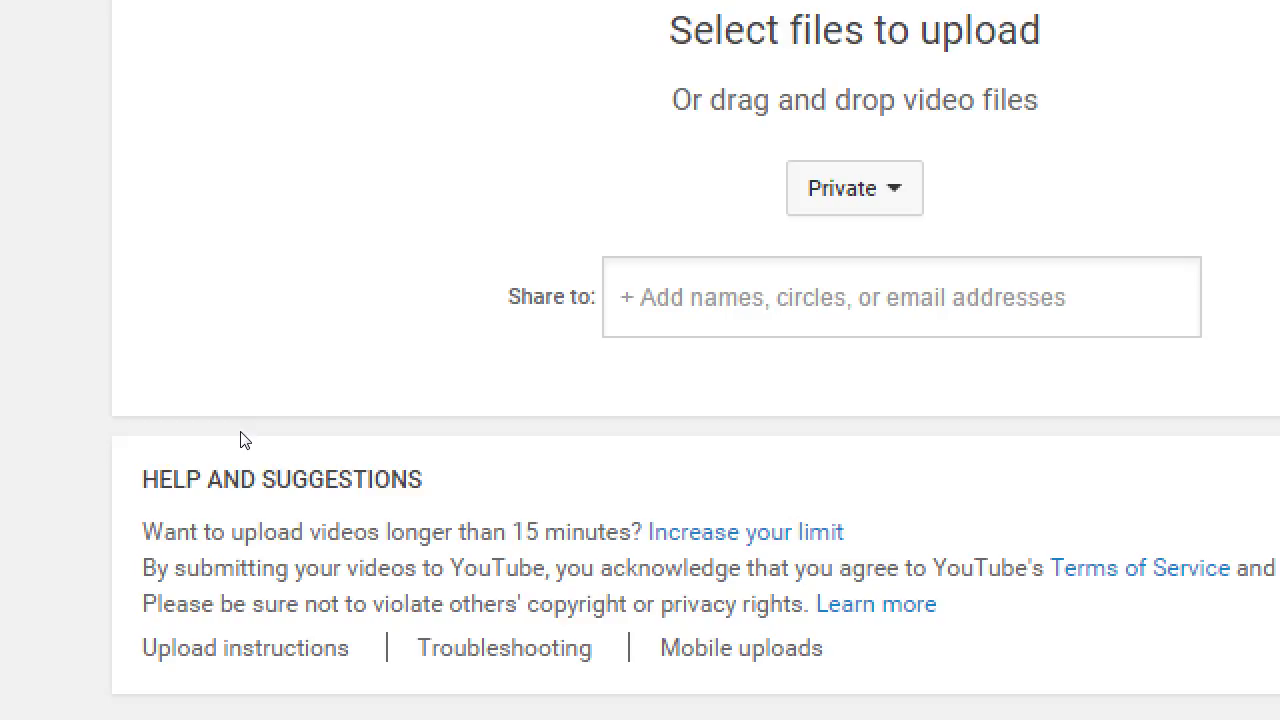
Set the upload privacy back to Public
{"action": "key", "text": "Return"}
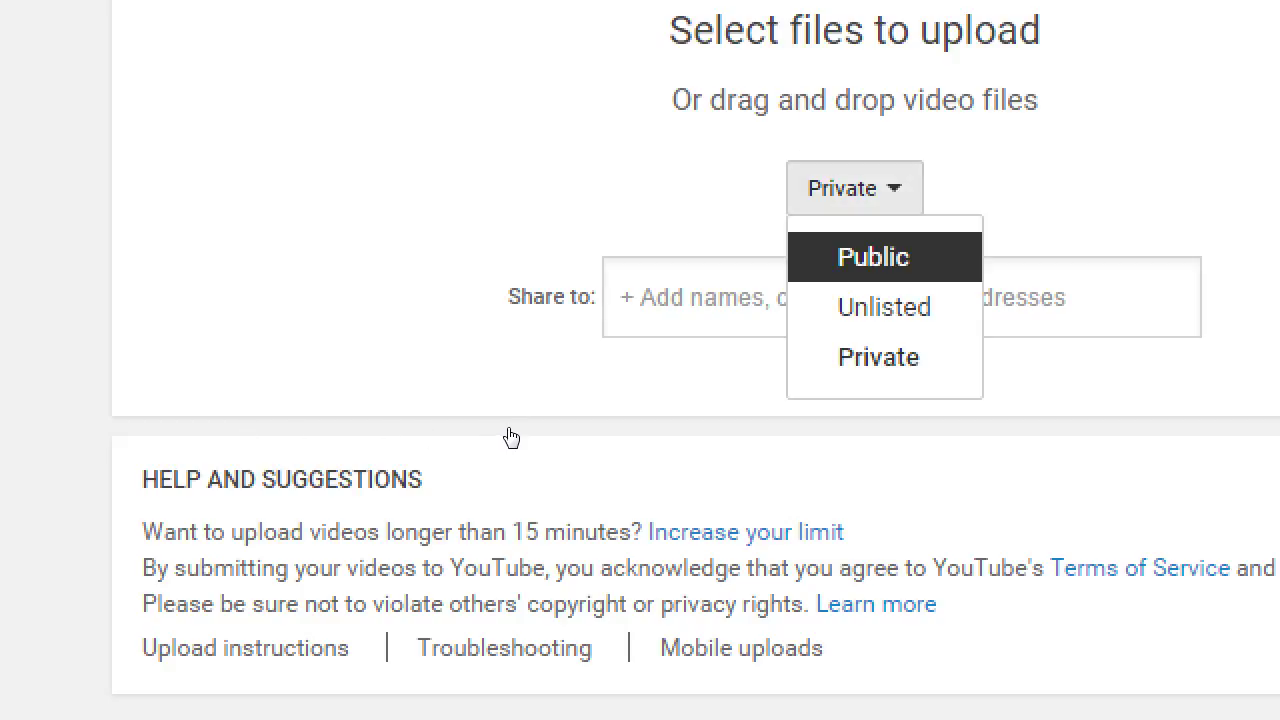
{"action": "key", "text": "Return"}
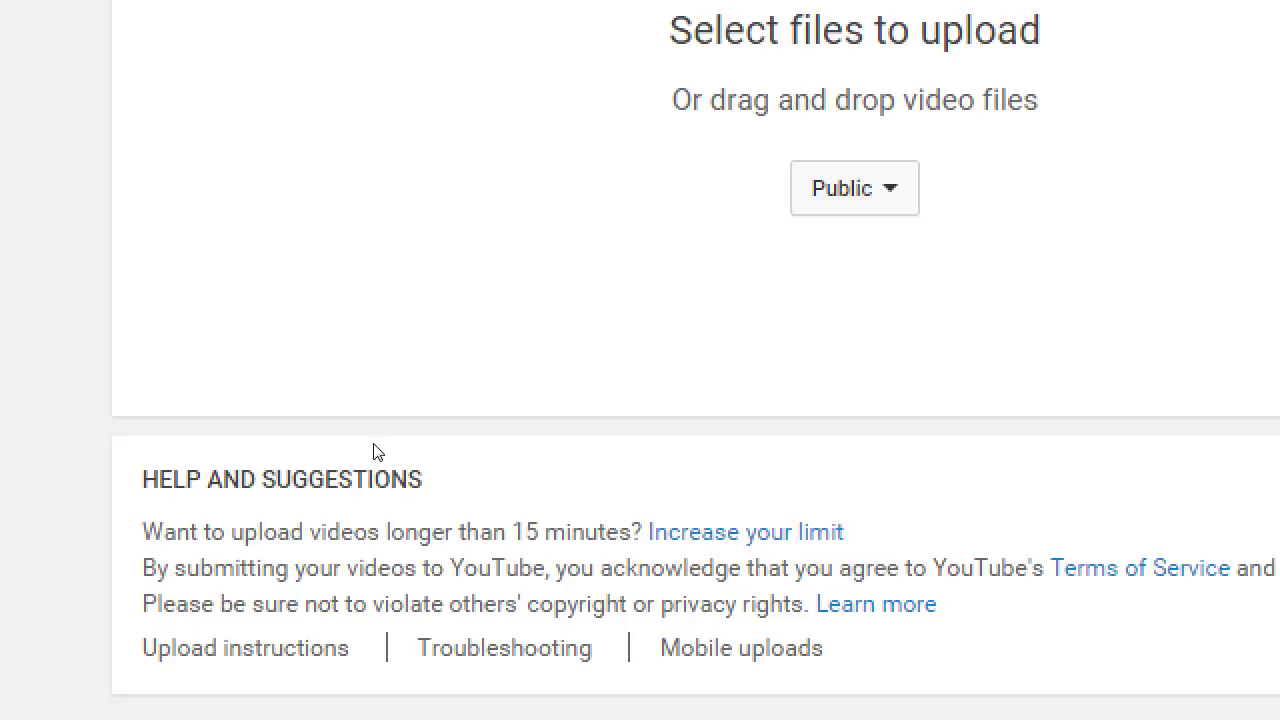
{"action": "key", "text": "super+minus"}
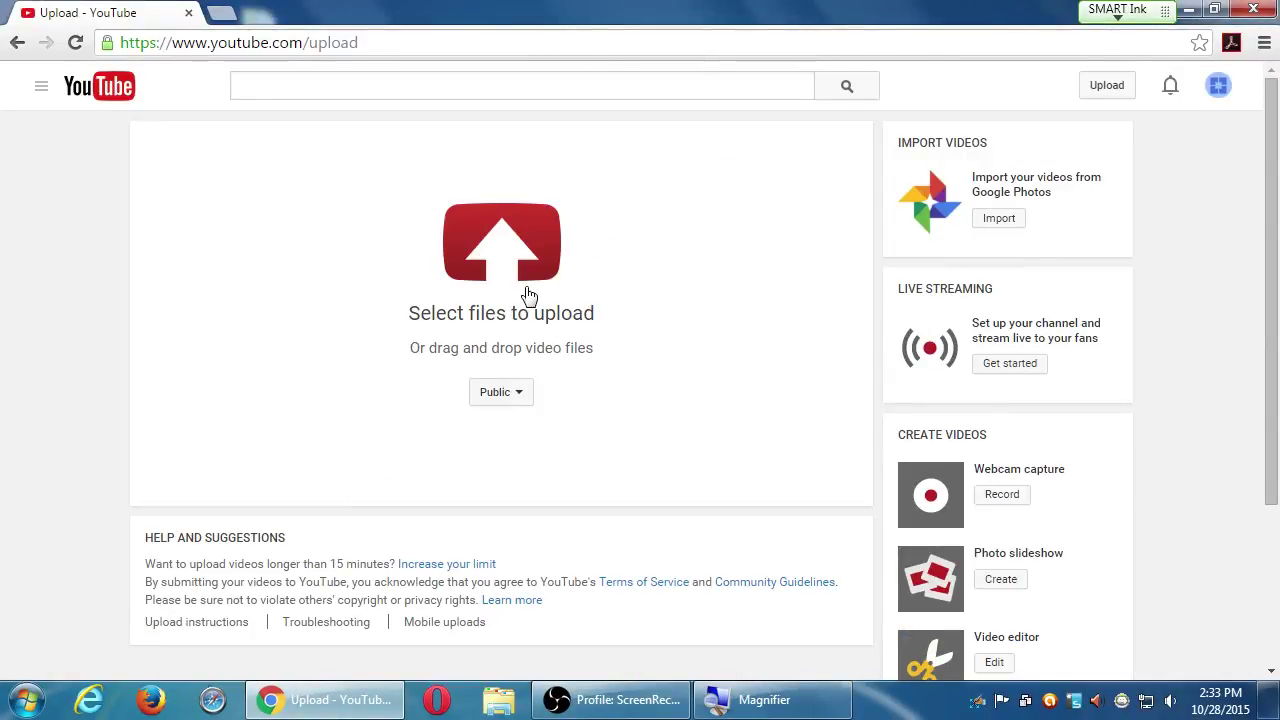
Choose 'Campos Designs - Moto E Review.mp4' from the Desktop and start uploading it
{"action": "left_click", "coordinate": [500, 249]}
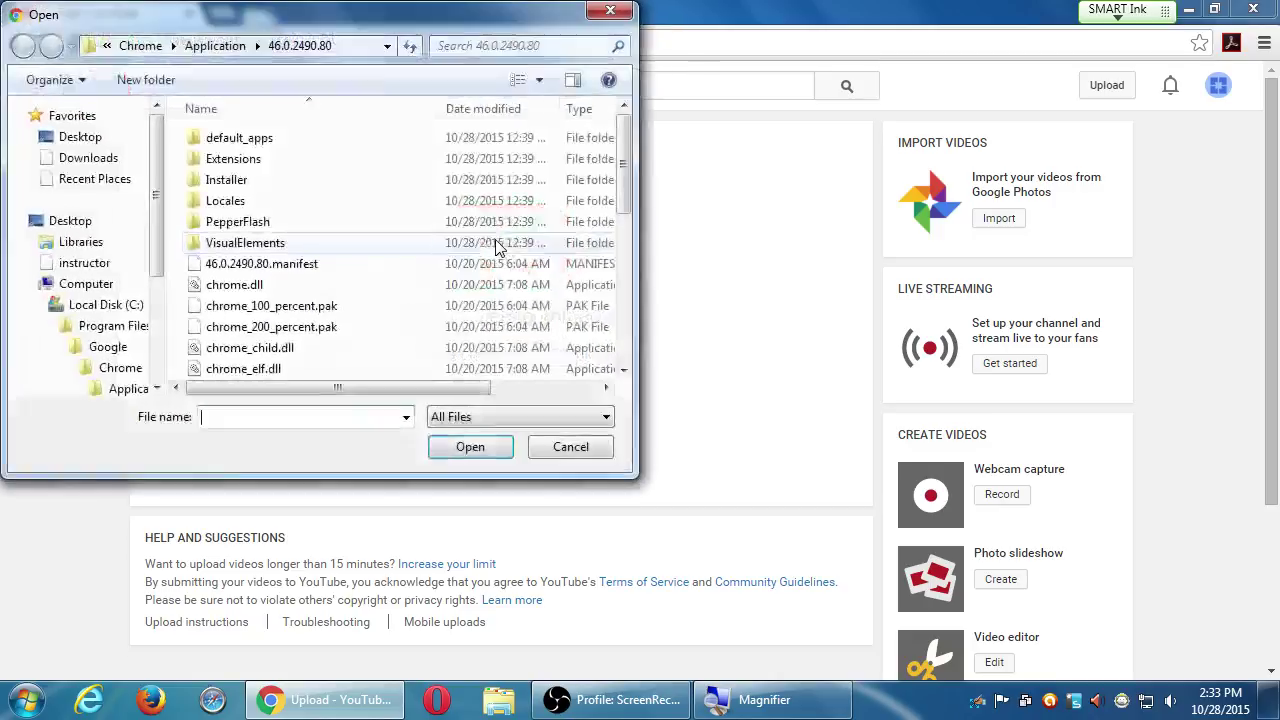
{"action": "left_click_drag", "start_coordinate": [315, 30], "coordinate": [565, 108]}
{"action": "left_click_drag", "start_coordinate": [413, 303], "coordinate": [414, 205]}
{"action": "left_click", "coordinate": [340, 220]}
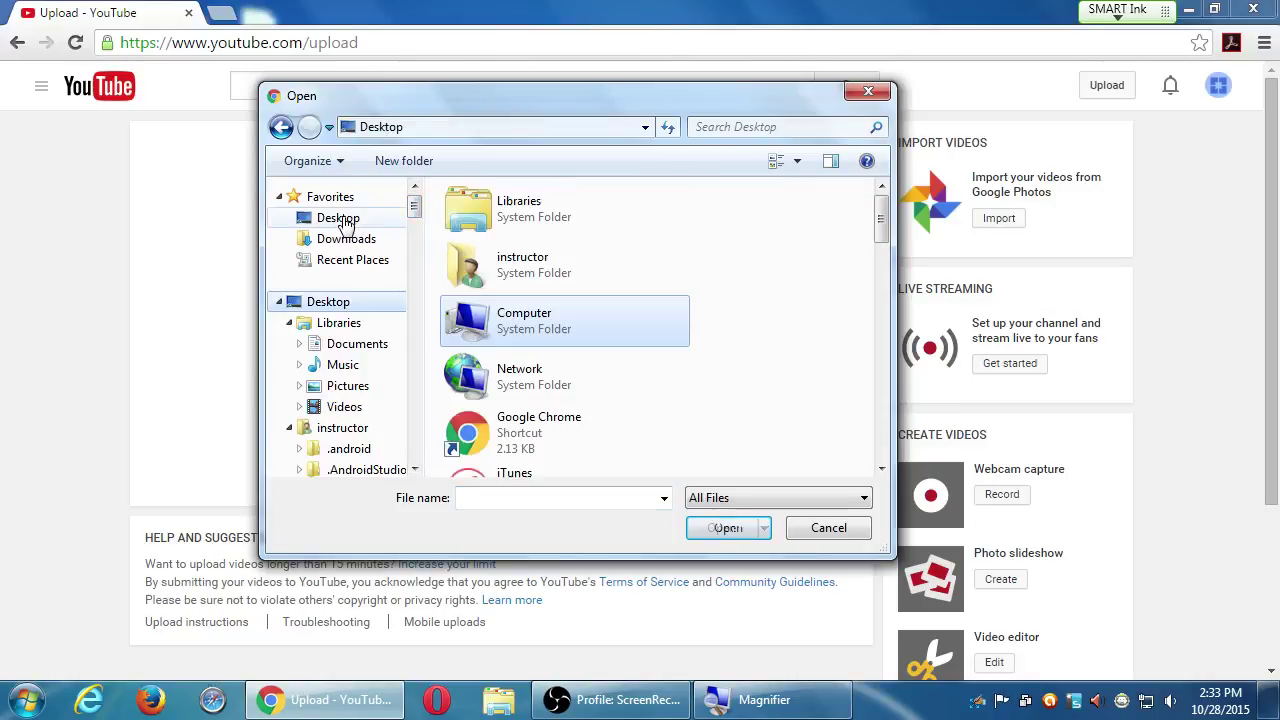
{"action": "left_click_drag", "start_coordinate": [895, 421], "coordinate": [1108, 421]}
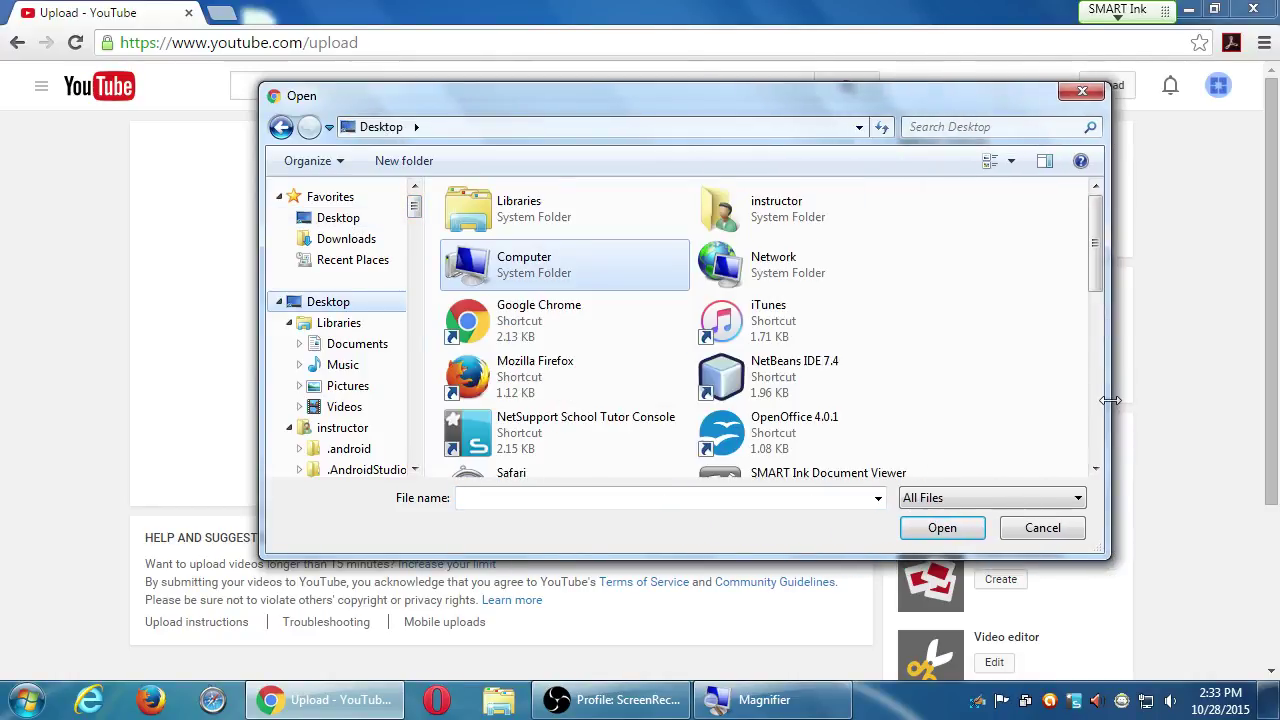
{"action": "left_click", "coordinate": [1098, 401]}
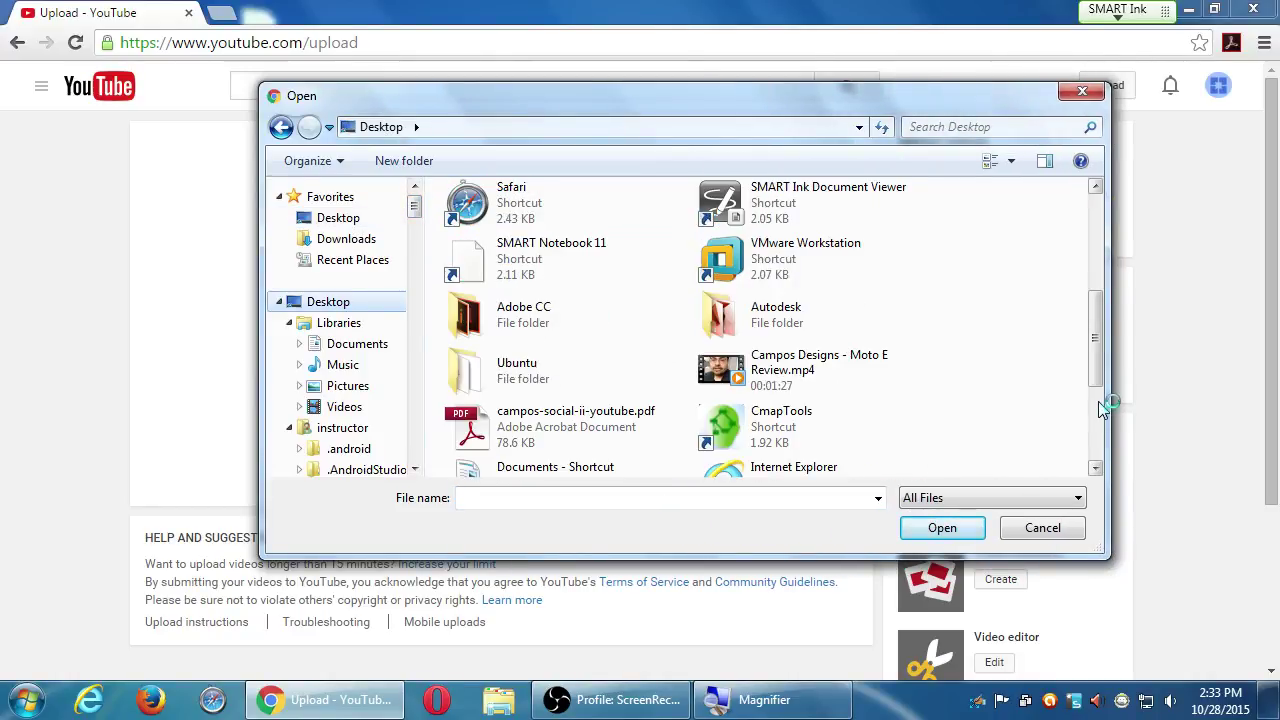
{"action": "left_click", "coordinate": [797, 378]}
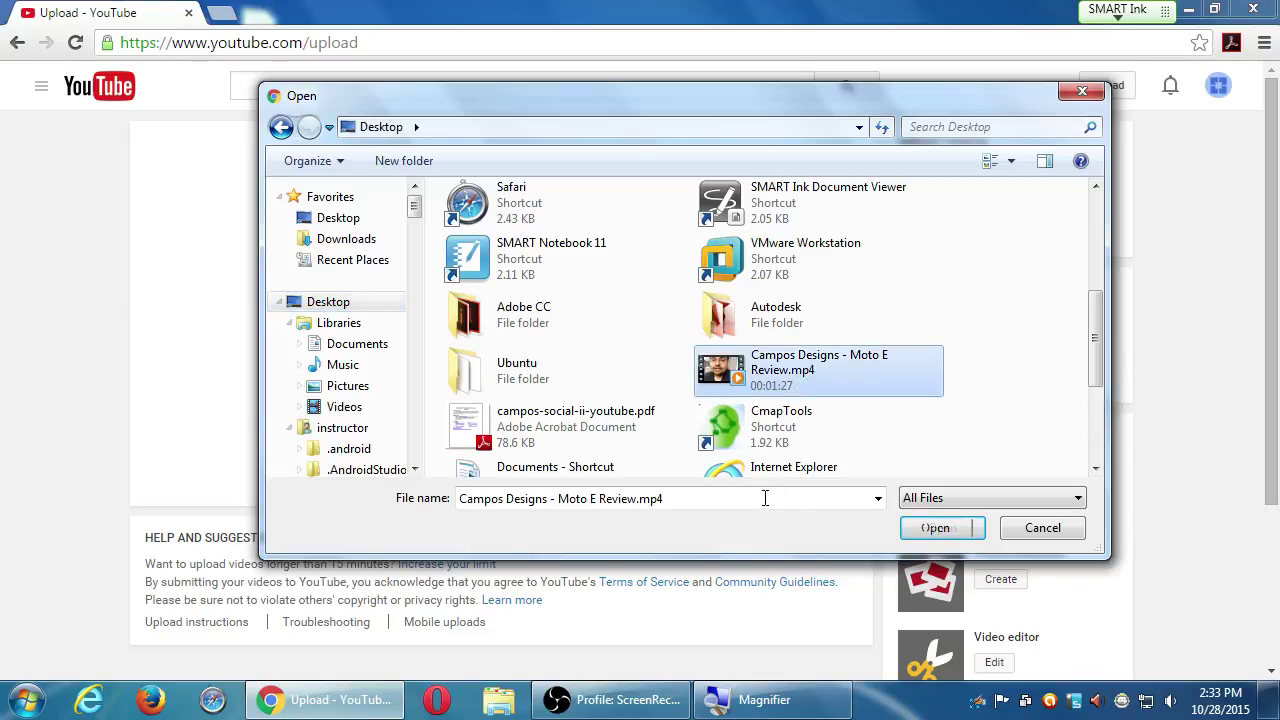
{"action": "left_click_drag", "start_coordinate": [832, 112], "coordinate": [947, 209]}
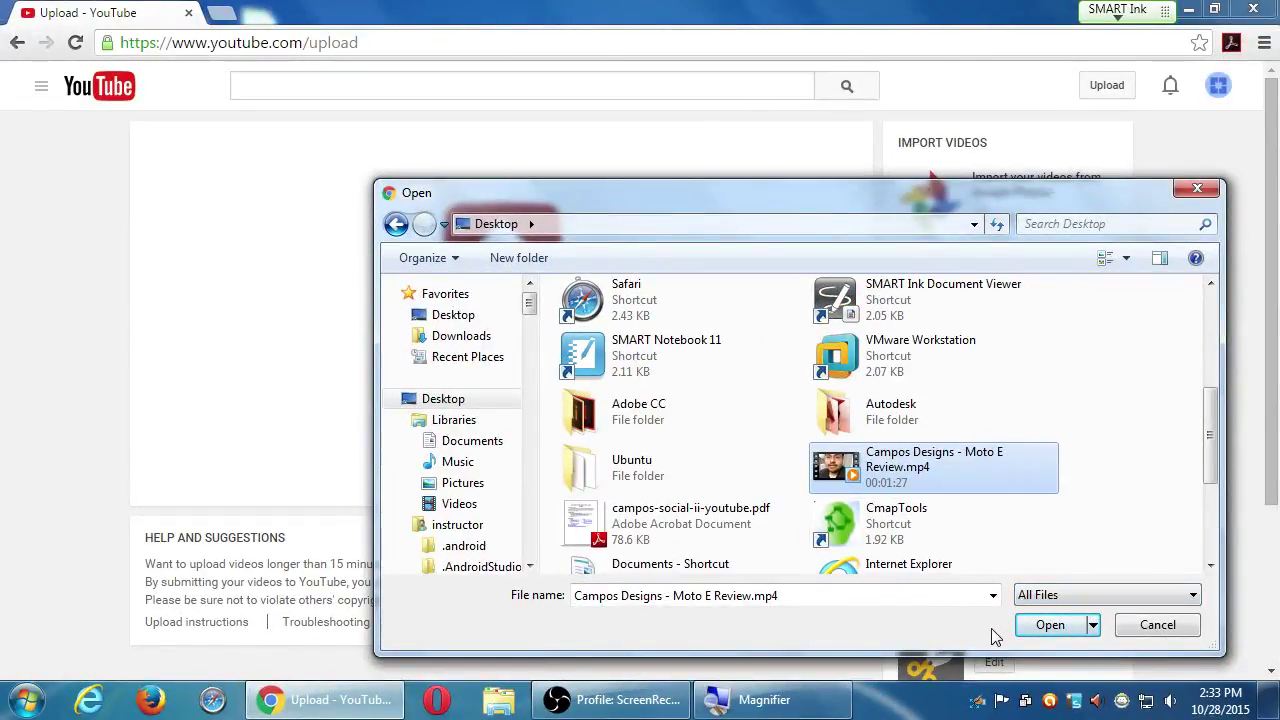
{"action": "left_click", "coordinate": [1043, 628]}
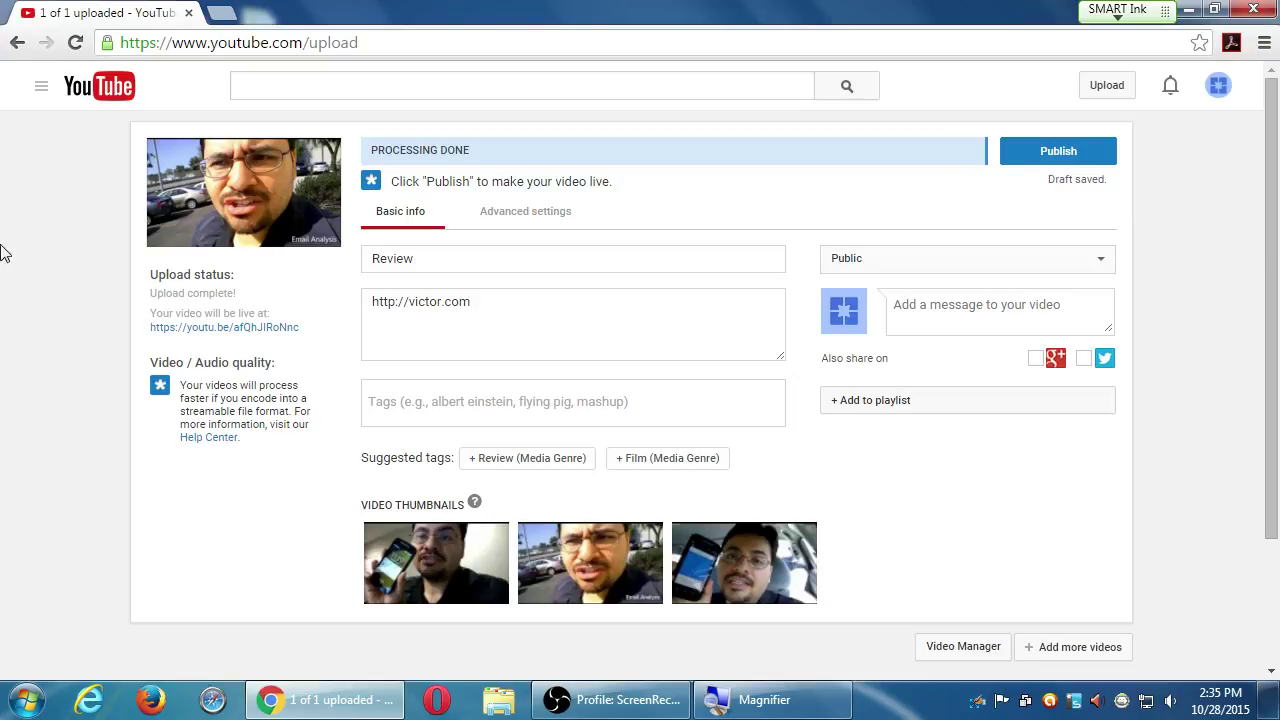
Show tip 2 of 2 under Video / Audio quality, offering to stabilize the video
{"action": "left_click_drag", "start_coordinate": [391, 149], "coordinate": [505, 145]}
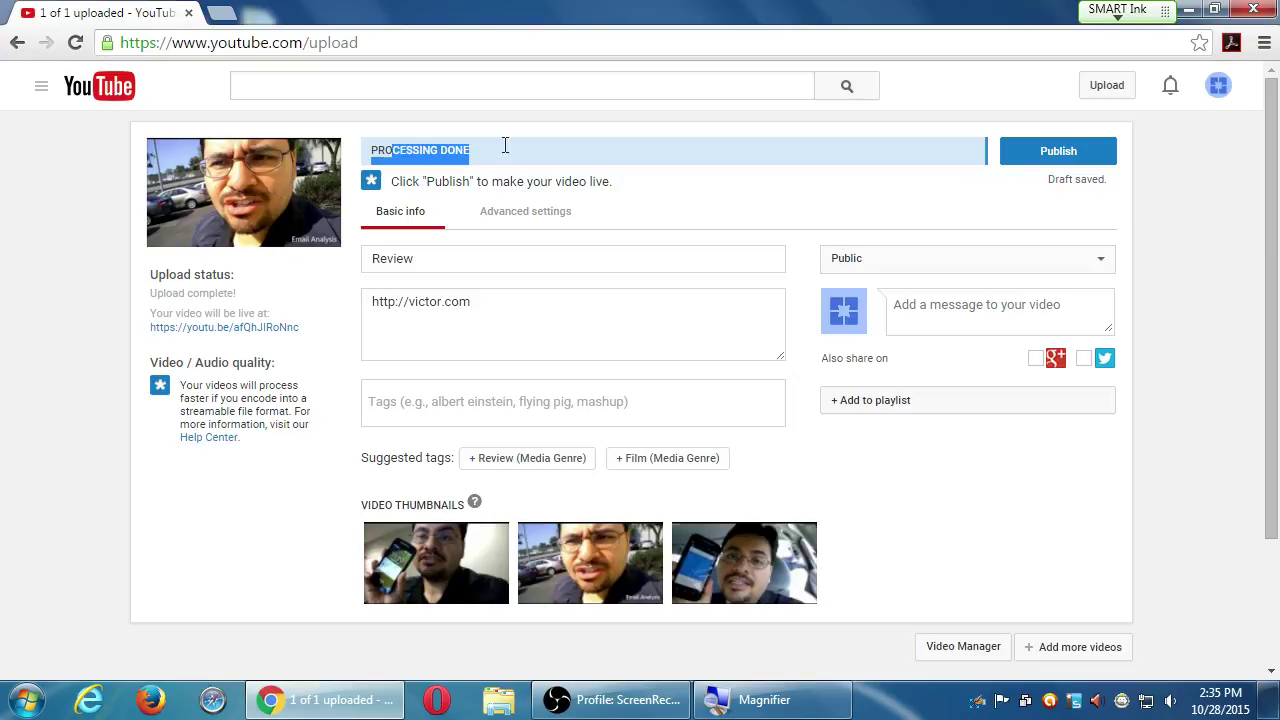
{"action": "left_click", "coordinate": [710, 156]}
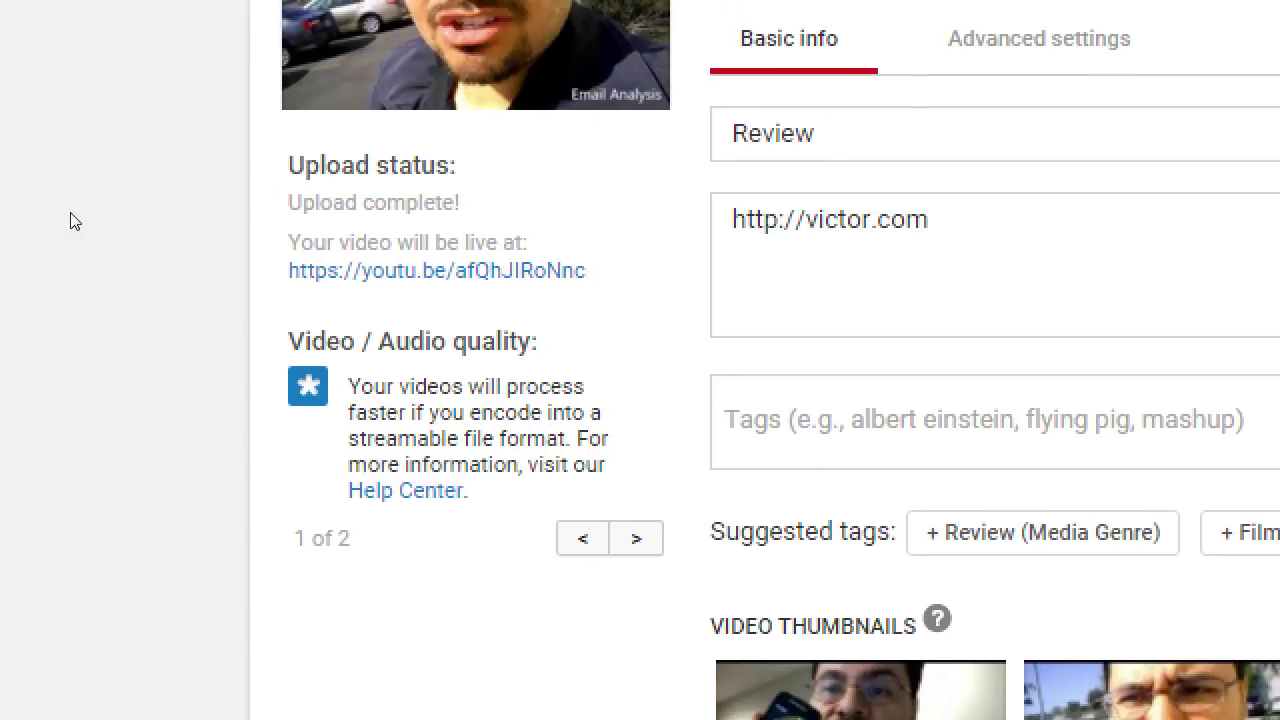
{"action": "left_click_drag", "start_coordinate": [180, 366], "coordinate": [265, 385]}
{"action": "left_click", "coordinate": [230, 400]}
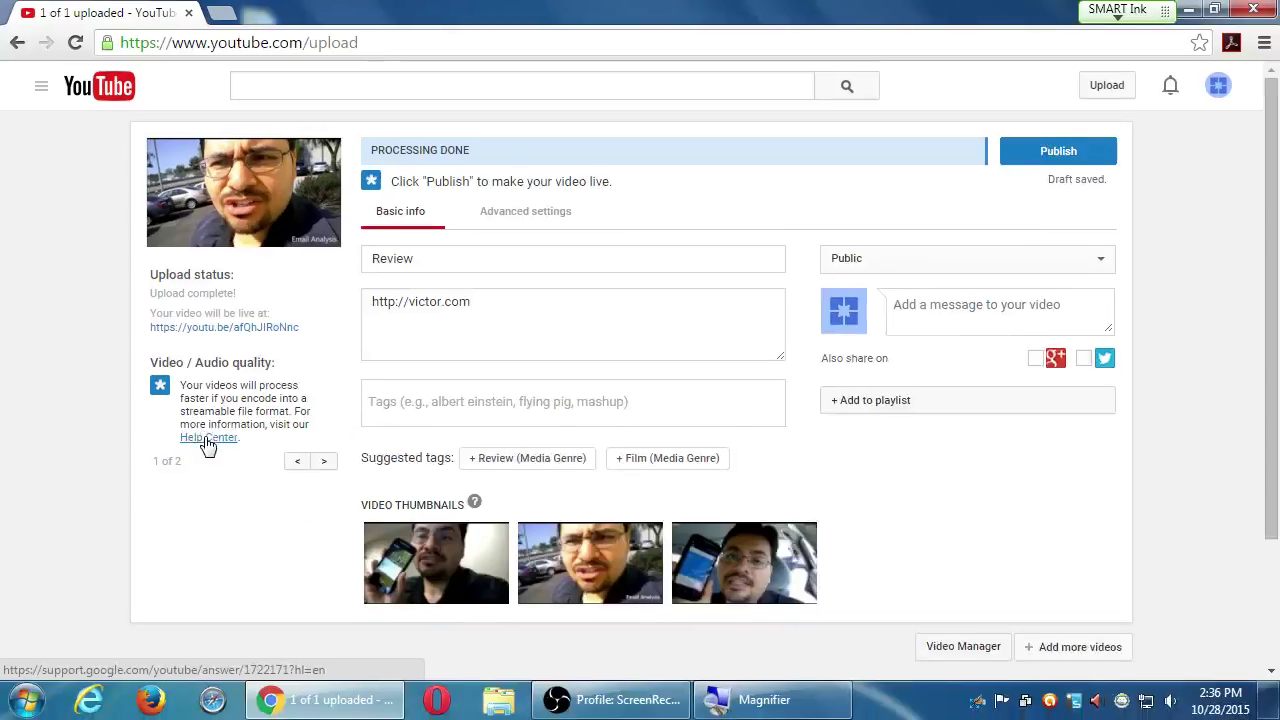
{"action": "scroll", "coordinate": [408, 527], "scroll_direction": "down", "scroll_amount": 1}
{"action": "left_click", "coordinate": [322, 441]}
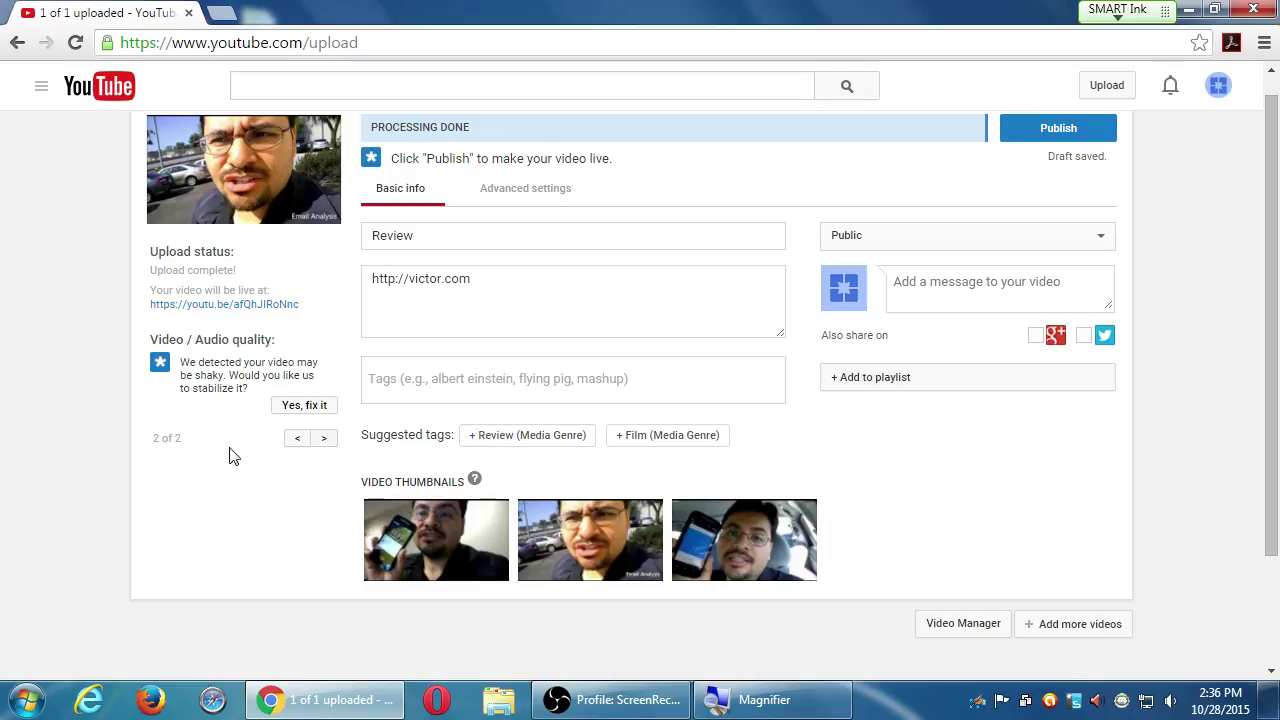
{"action": "left_click", "coordinate": [320, 446]}
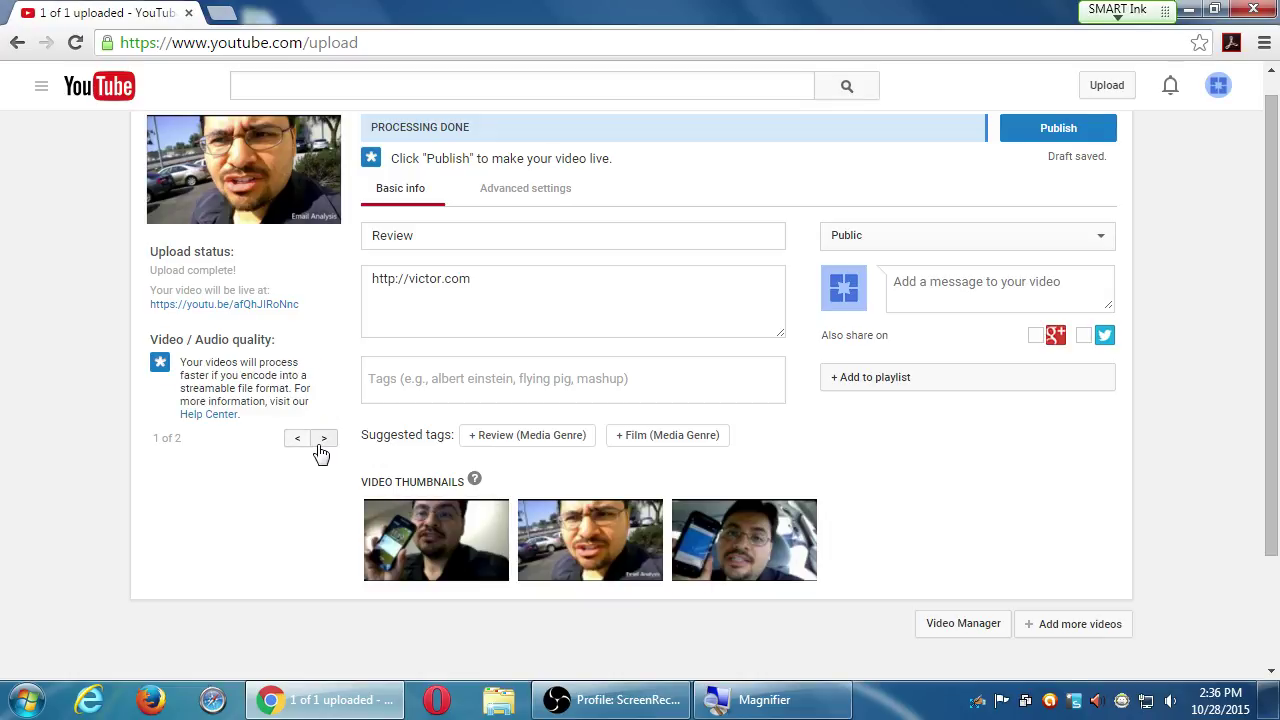
{"action": "left_click", "coordinate": [320, 446]}
{"action": "left_click", "coordinate": [320, 446]}
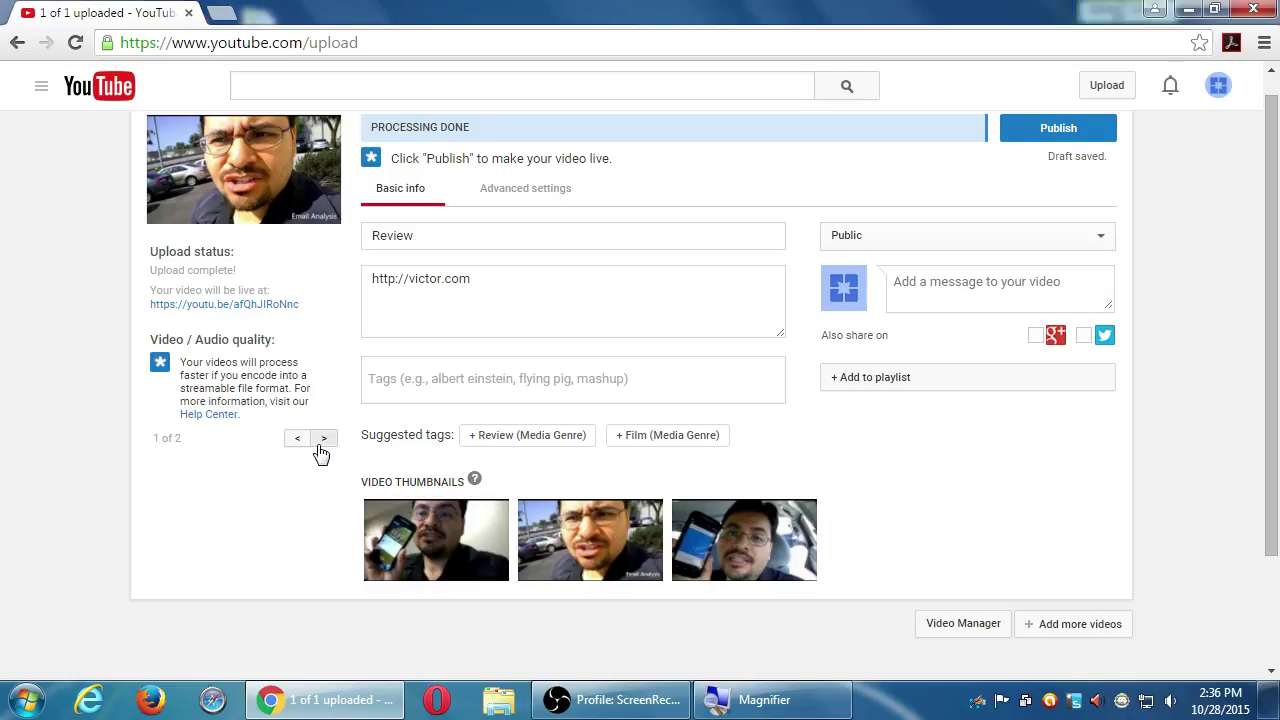
{"action": "left_click", "coordinate": [320, 446]}
{"action": "left_click", "coordinate": [320, 446]}
{"action": "left_click", "coordinate": [320, 446]}
{"action": "left_click", "coordinate": [320, 446]}
{"action": "left_click", "coordinate": [320, 446]}
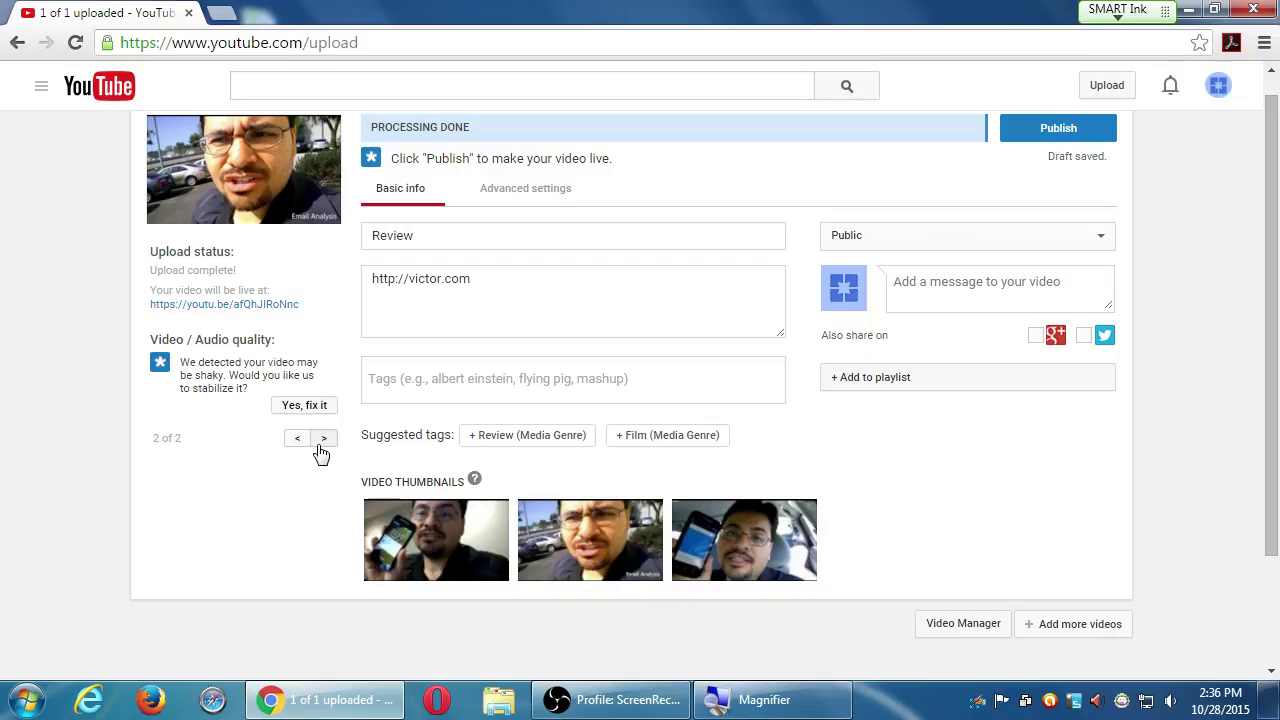
{"action": "left_click", "coordinate": [322, 446]}
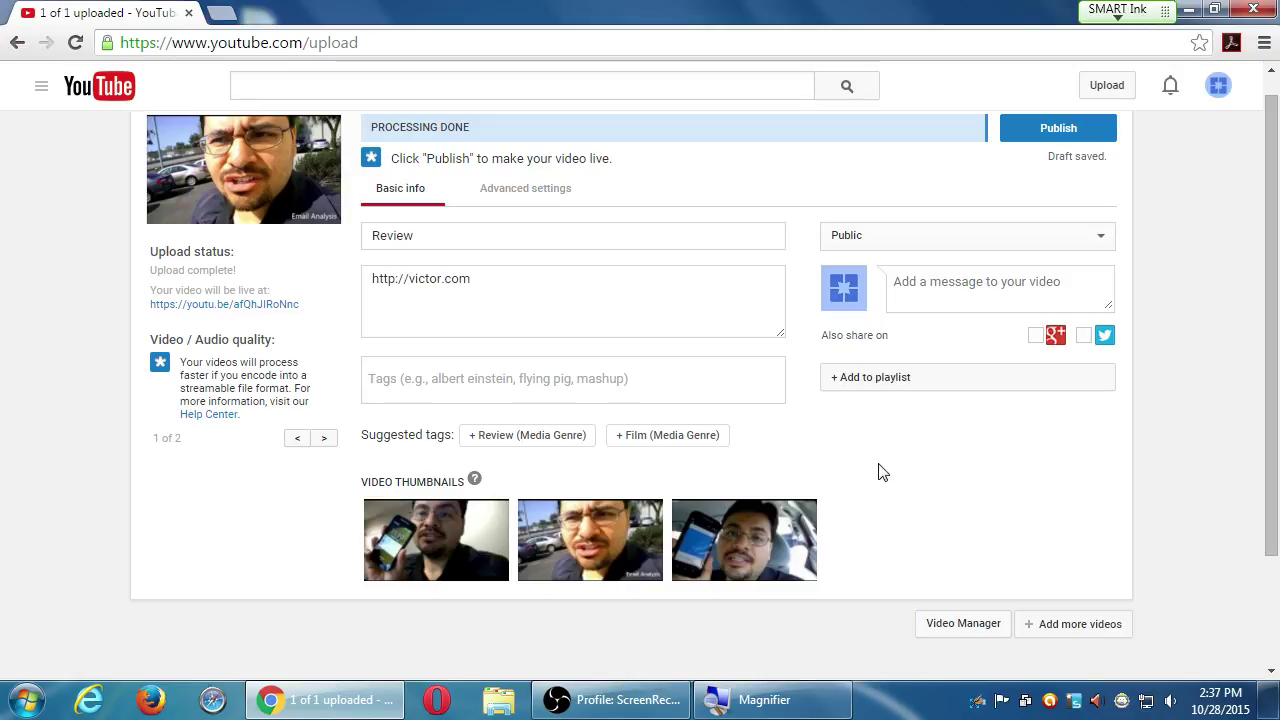
{"action": "key", "text": "super+plus"}
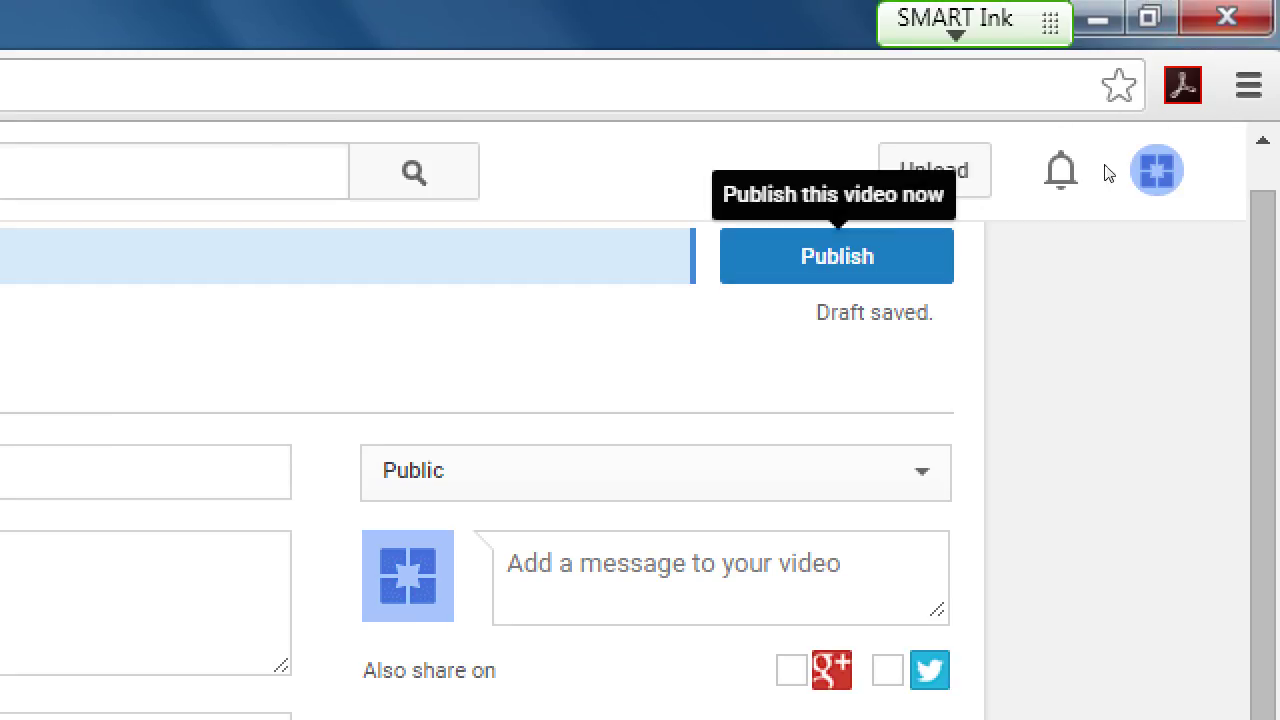
{"action": "key", "text": "super+minus"}
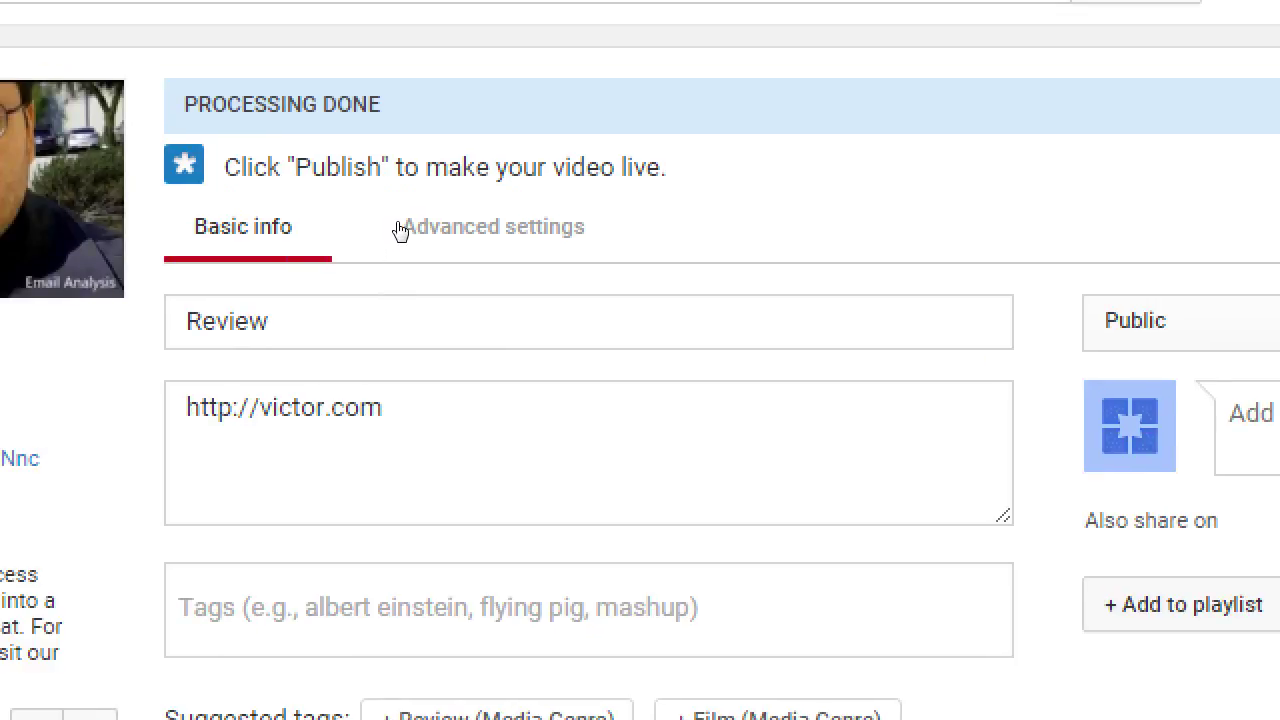
{"action": "left_click", "coordinate": [489, 230]}
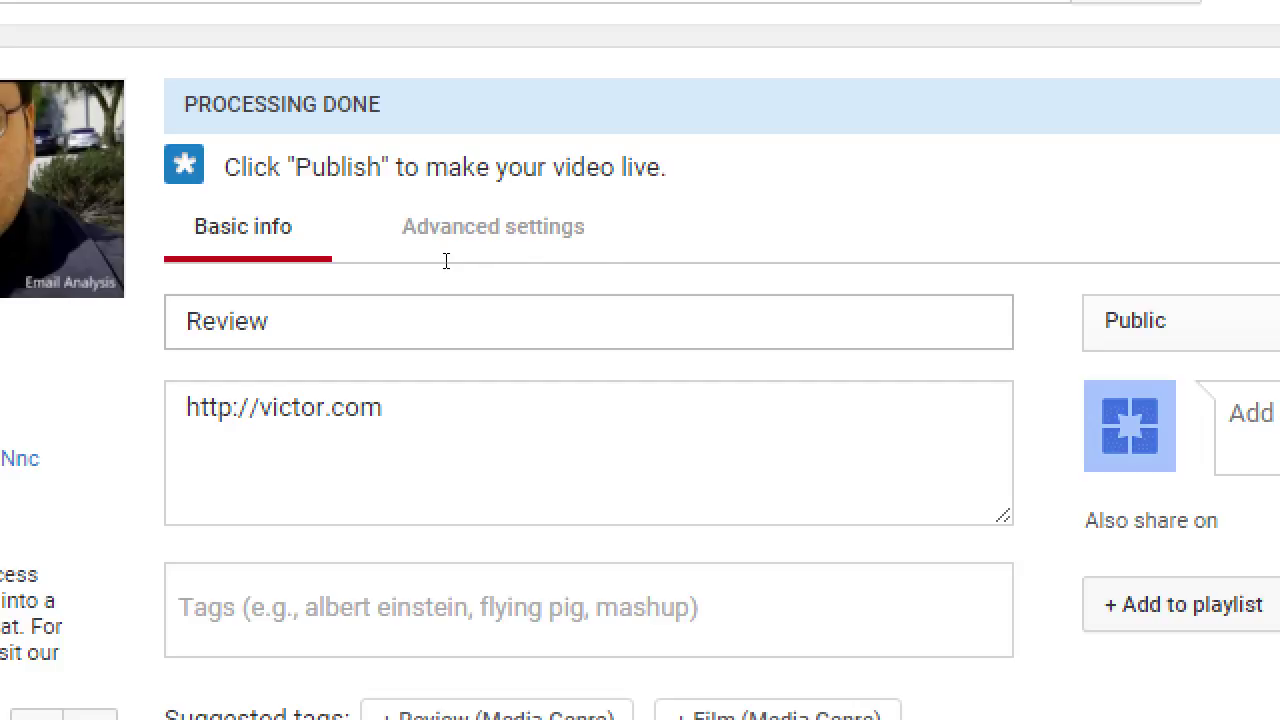
{"action": "key", "text": "Tab"}
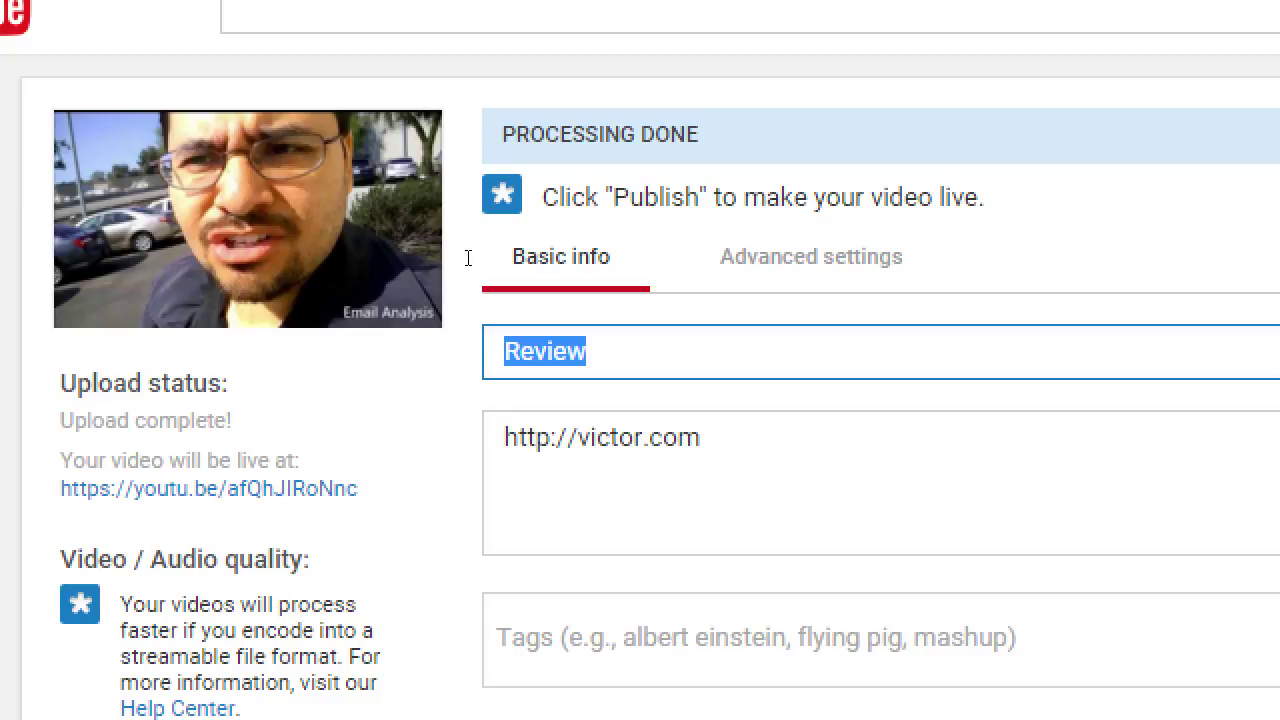
{"action": "key", "text": "End"}
{"action": "type", "text": "kdjf kdj kd"}
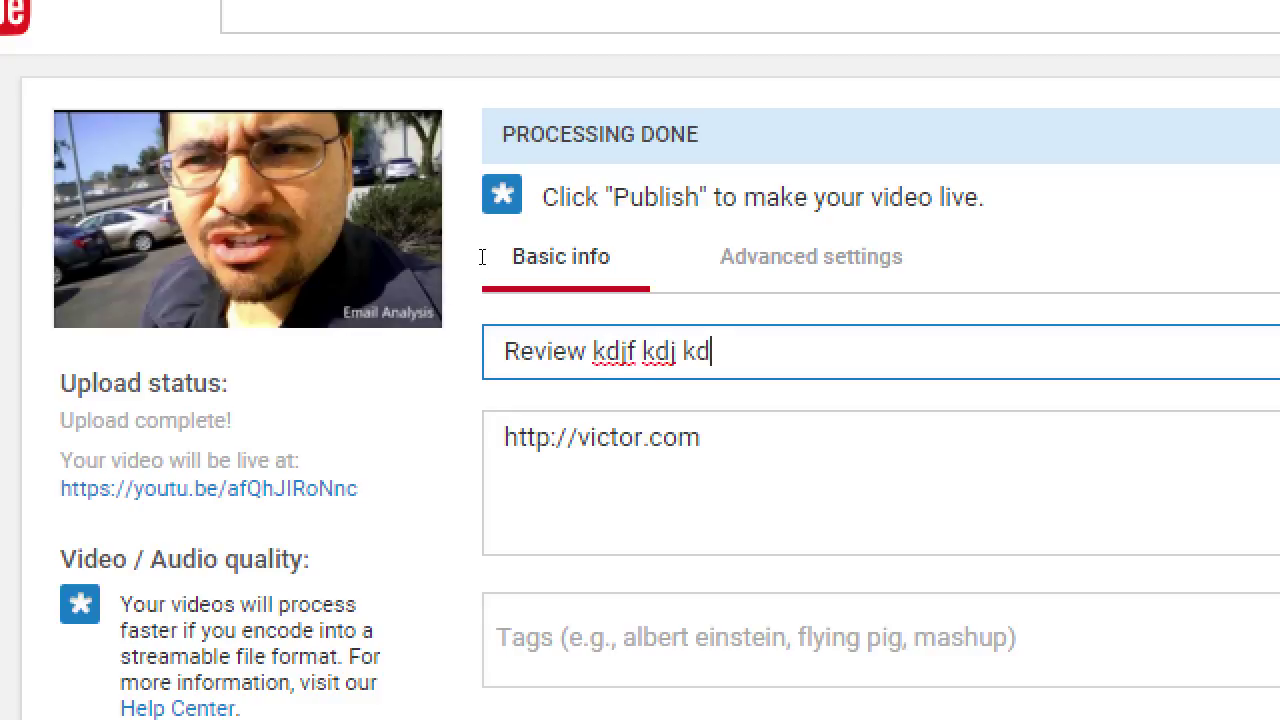
{"action": "type", "text": "fjkd fjkdj kdjdfkdjfkdf kdfjkdf dfkd jfkdfjdfk"}
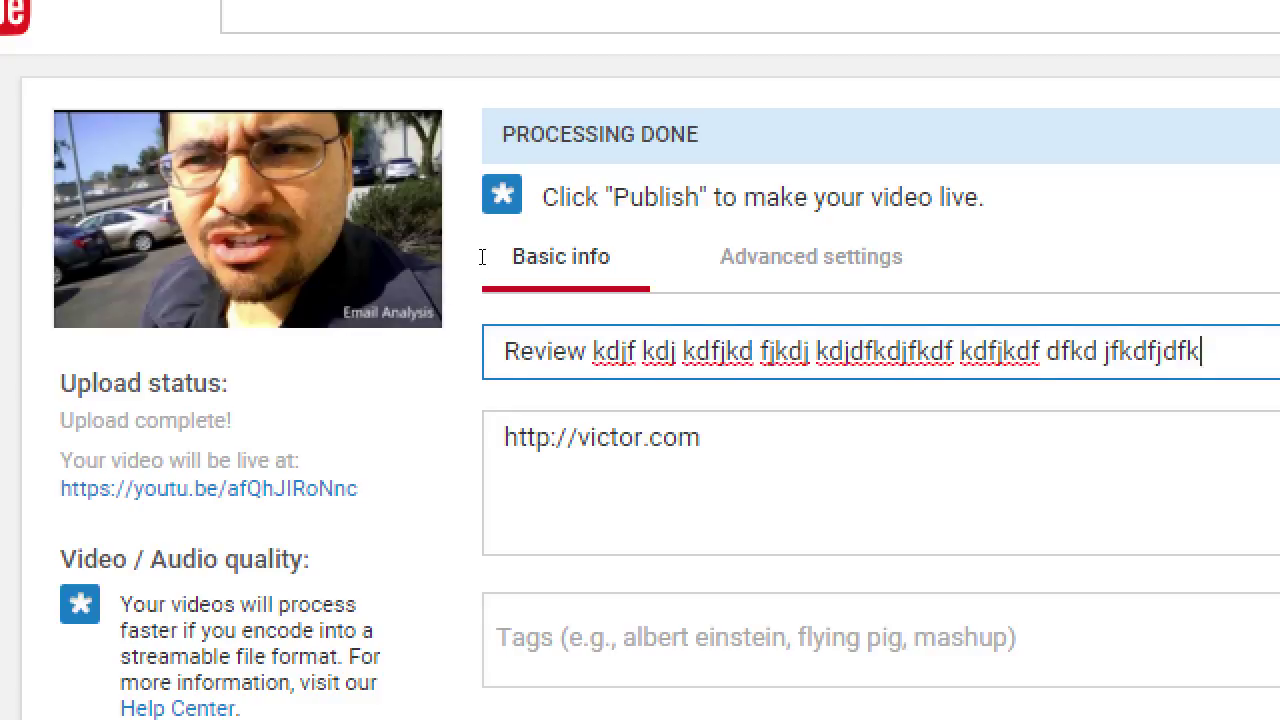
{"action": "type", "text": "d fjkdfj dfkdjfkdfj dfkjdfkdfjdkfjdfkdfjk"}
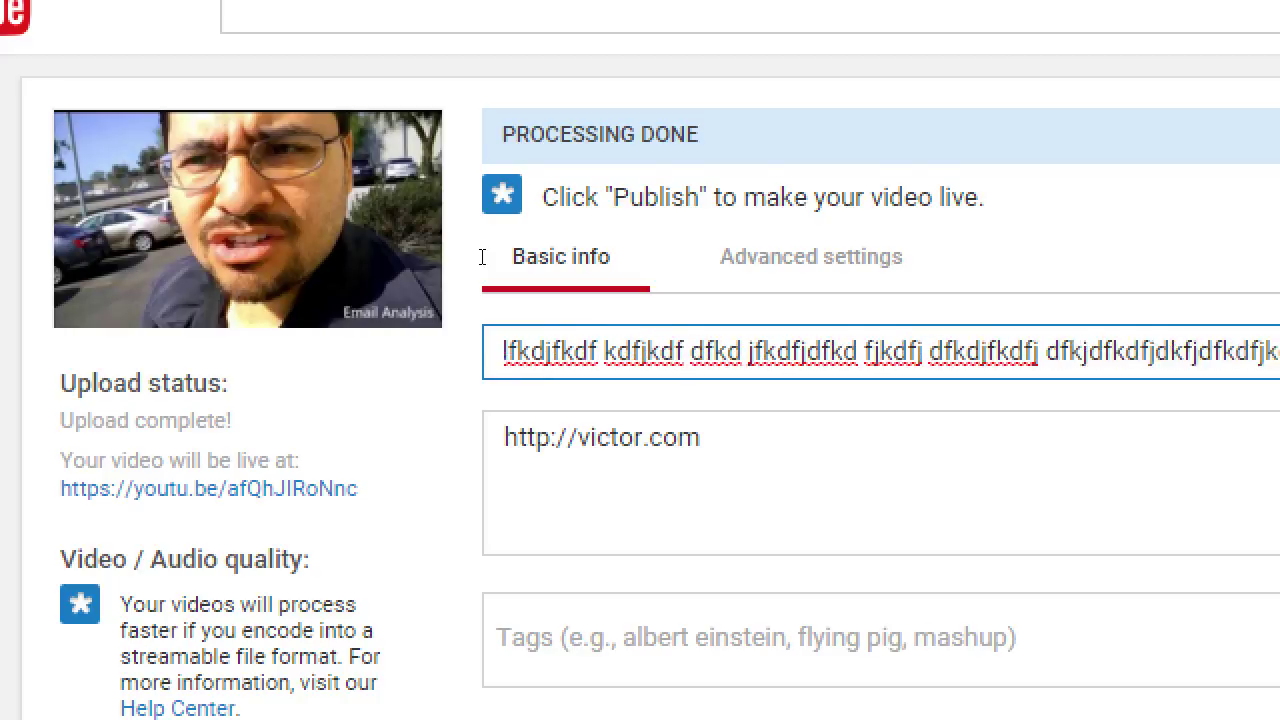
{"action": "type", "text": "dfjdfkdfj dkfj dfkdfjkdf jdfk"}
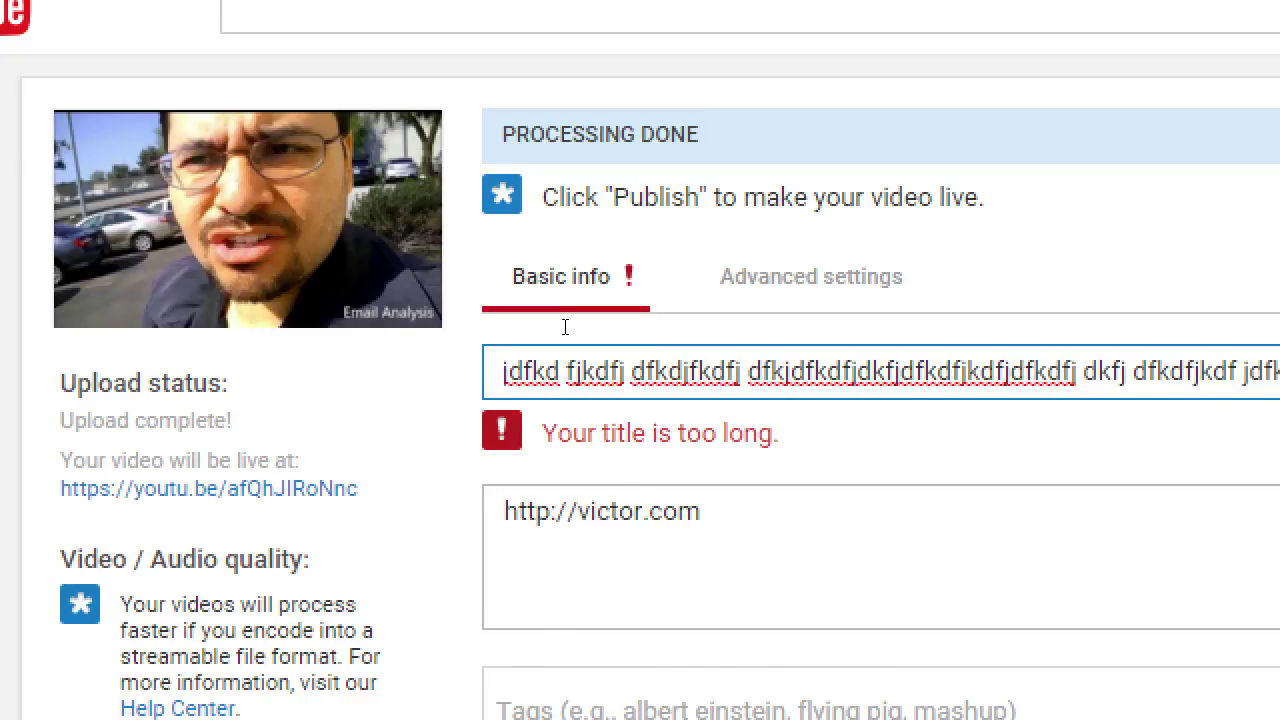
{"action": "key", "text": "Home"}
{"action": "key", "text": "Right"}
{"action": "key", "text": "Right"}
{"action": "key", "text": "Right"}
{"action": "key", "text": "Right"}
{"action": "key", "text": "Right"}
{"action": "key", "text": "Right"}
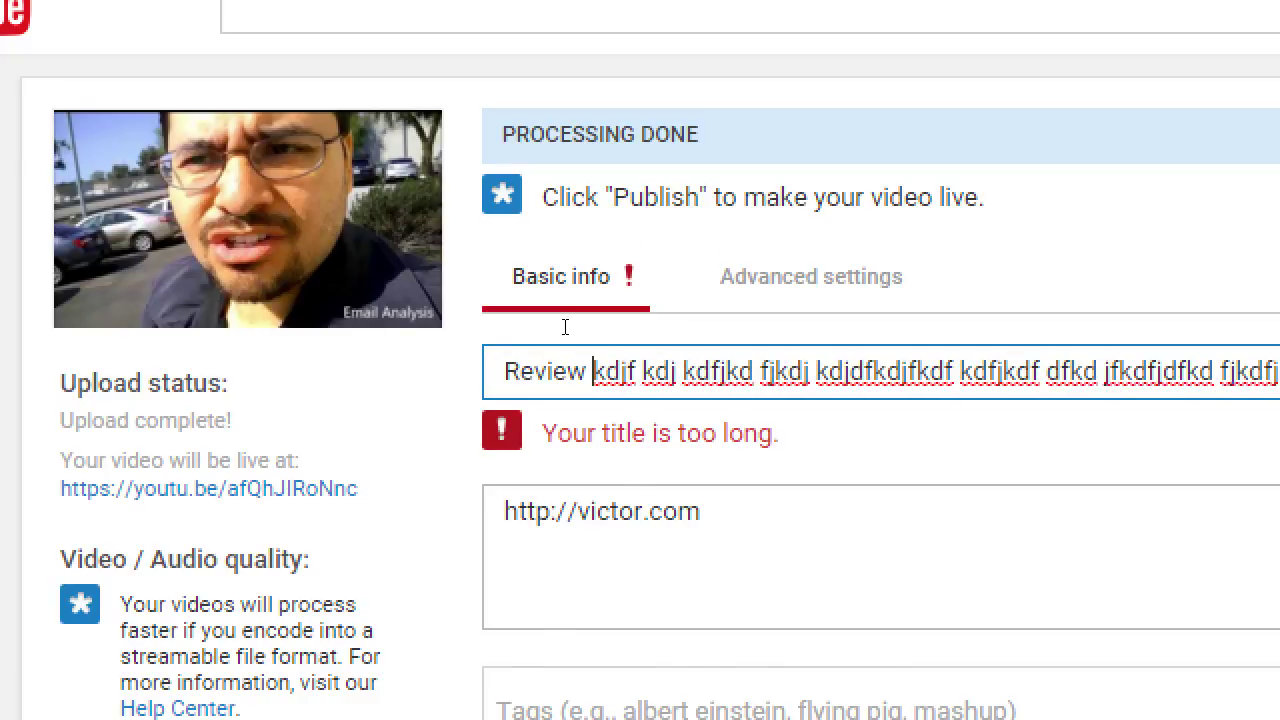
{"action": "key", "text": "shift+End"}
{"action": "key", "text": "Delete"}
{"action": "key", "text": "Home"}
{"action": "key", "text": "End"}
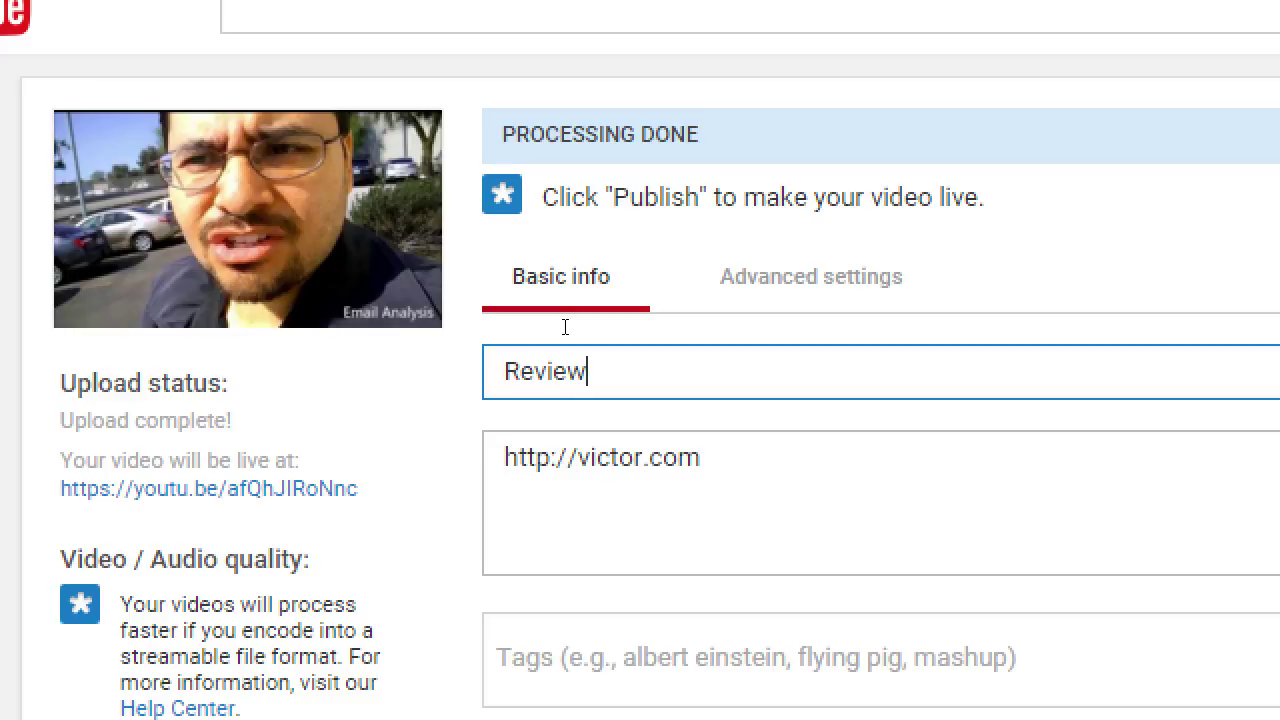
Extend the title to 'Review of the Moto E', then clear the title entirely
{"action": "type", "text": "of the Moto E"}
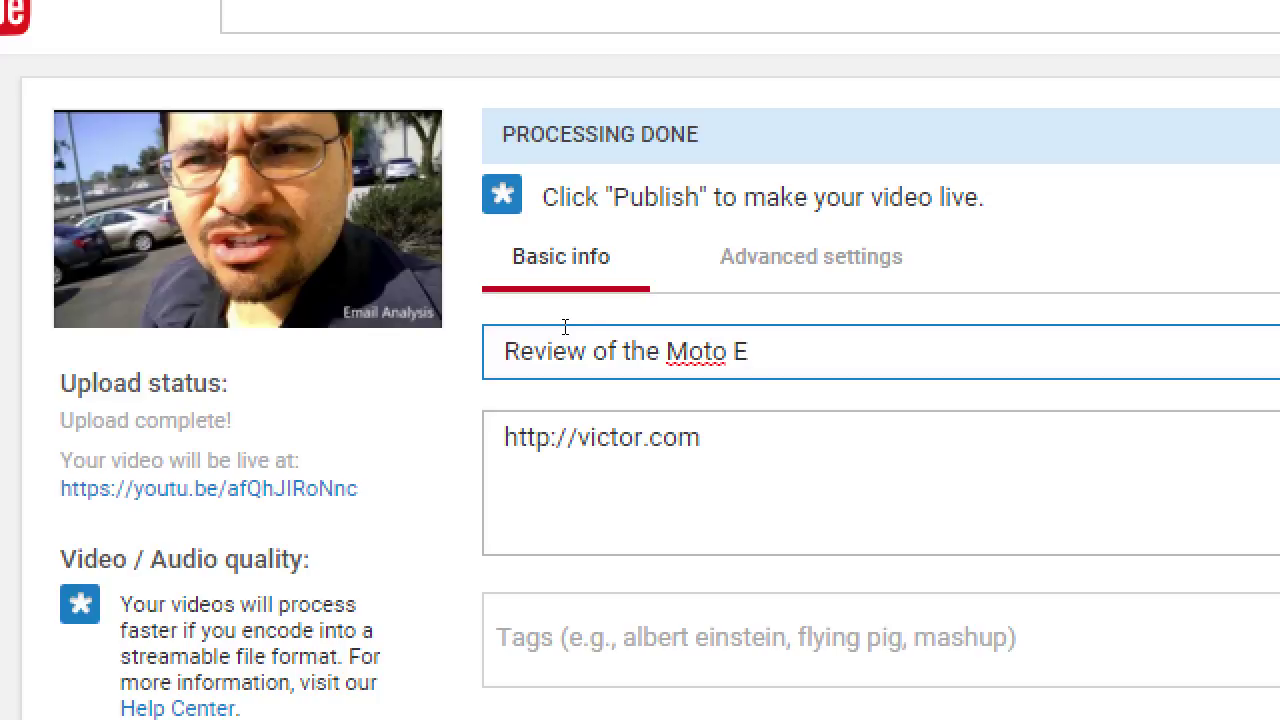
{"action": "key", "text": "Home"}
{"action": "key", "text": "shift+End"}
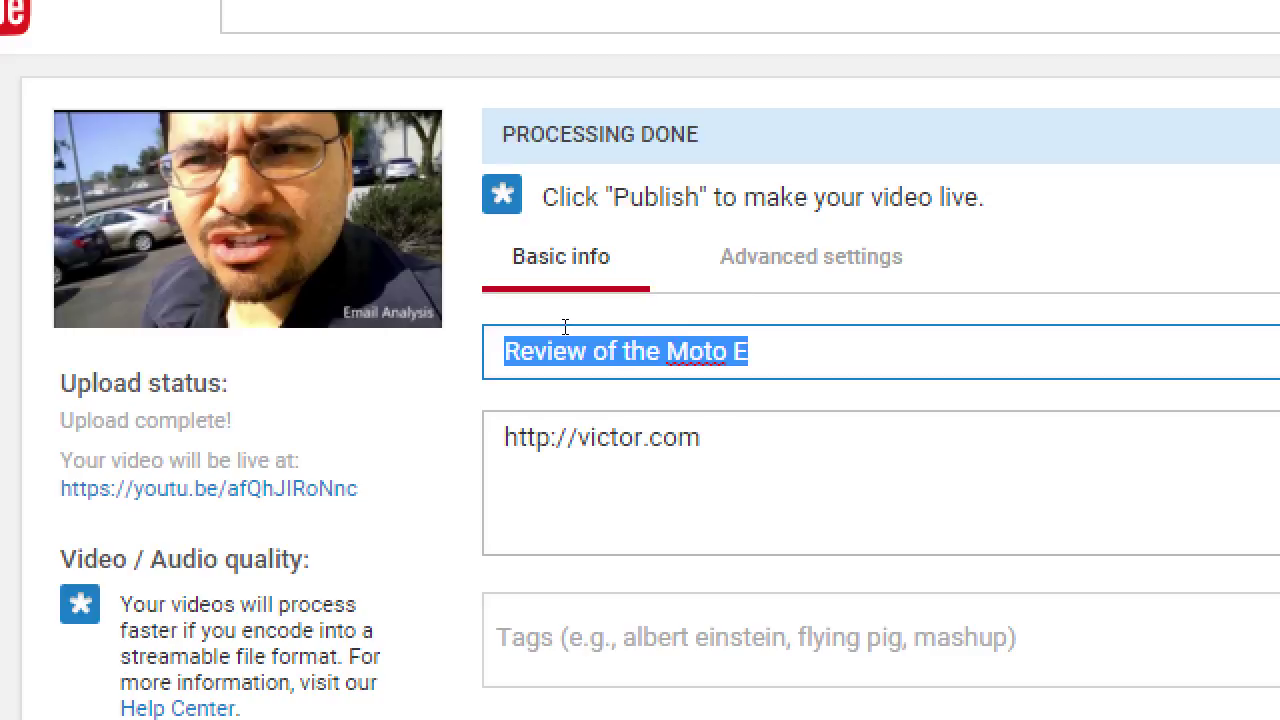
{"action": "type", "text": "V"}
{"action": "key", "text": "BackSpace"}
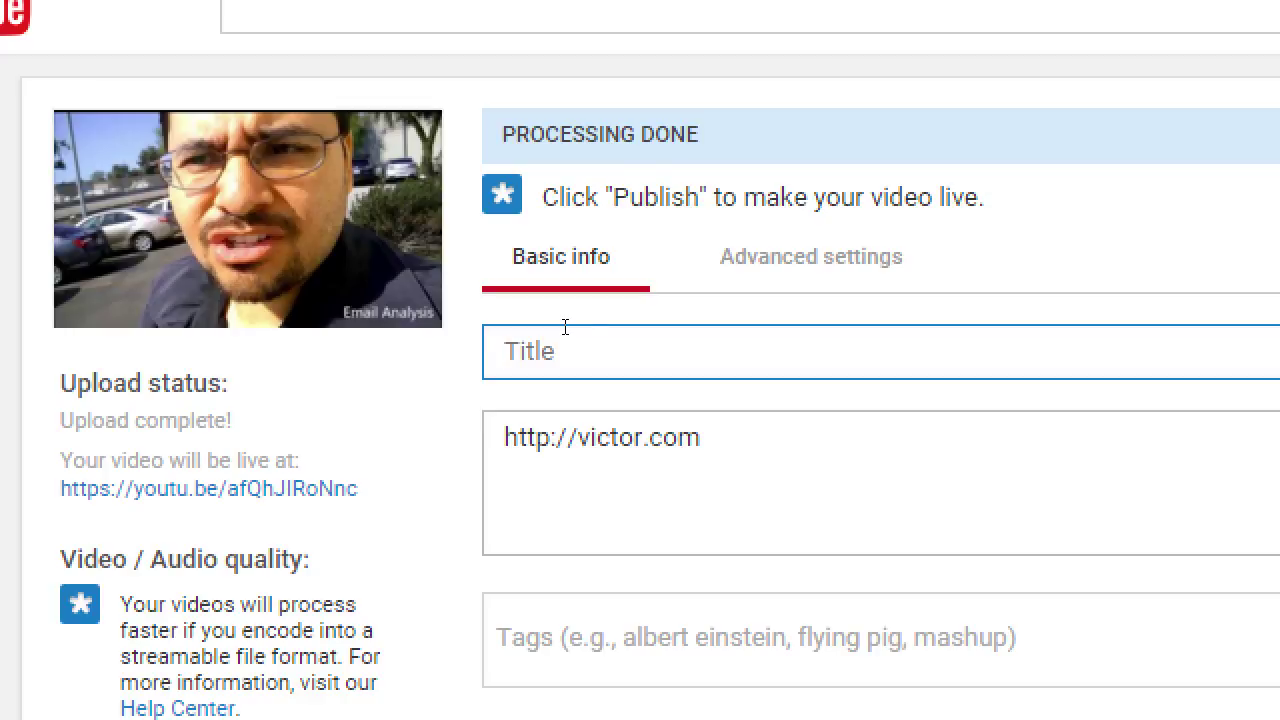
Title the video 'On the Go Review - Moto E by' plus the reviewer's name
{"action": "type", "text": "On the G"}
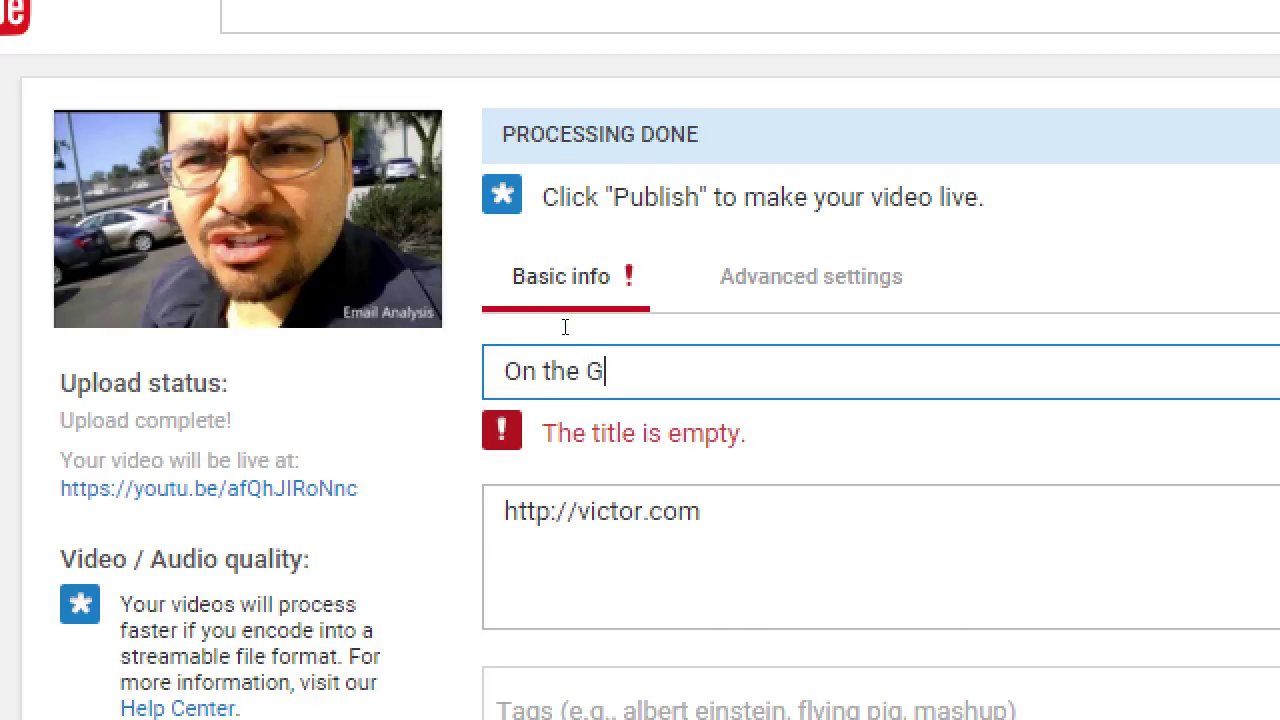
{"action": "type", "text": "o Review - "}
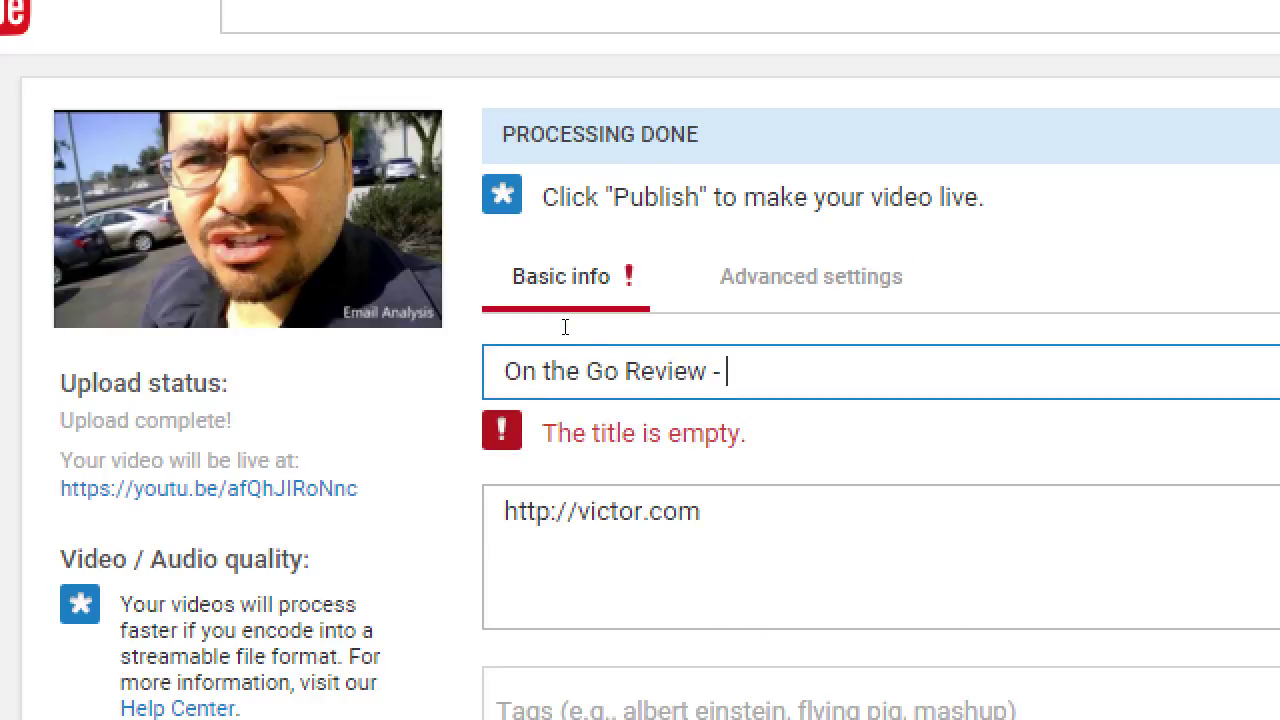
{"action": "type", "text": "MOto E"}
{"action": "key", "text": "BackSpace"}
{"action": "key", "text": "BackSpace"}
{"action": "key", "text": "BackSpace"}
{"action": "key", "text": "BackSpace"}
{"action": "key", "text": "BackSpace"}
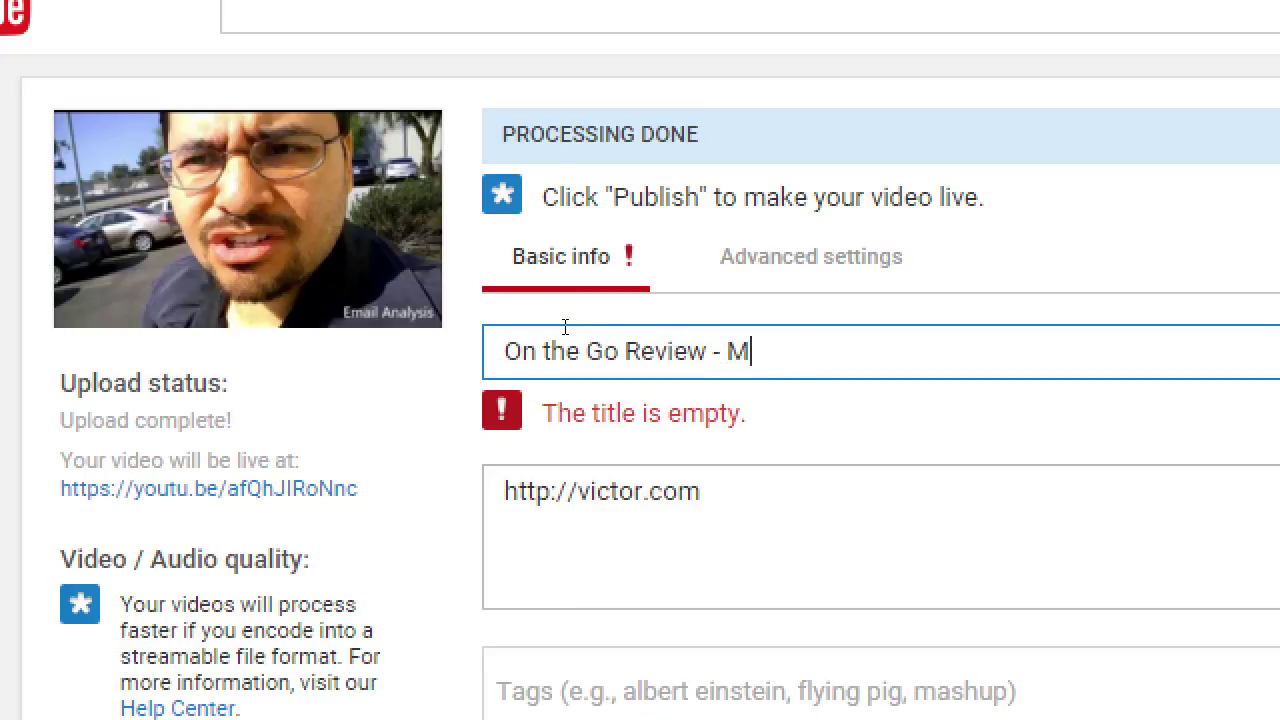
{"action": "type", "text": "oto E"}
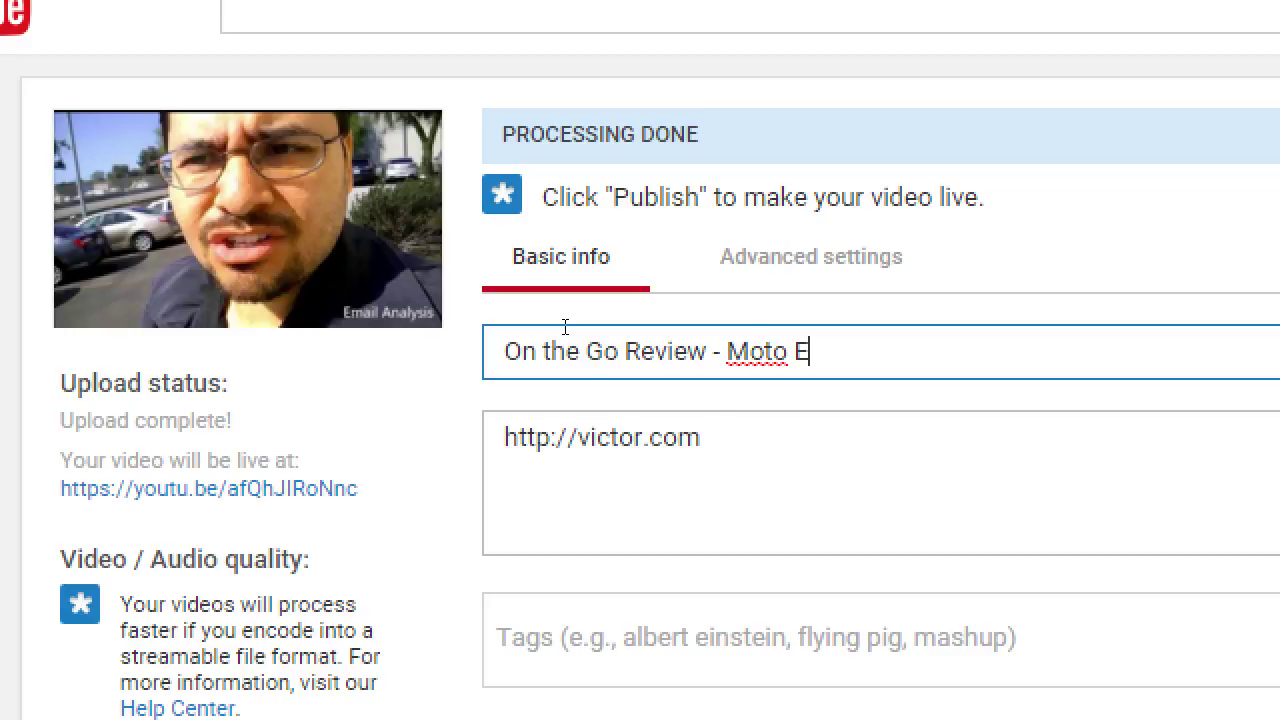
{"action": "type", "text": "by Victor C"}
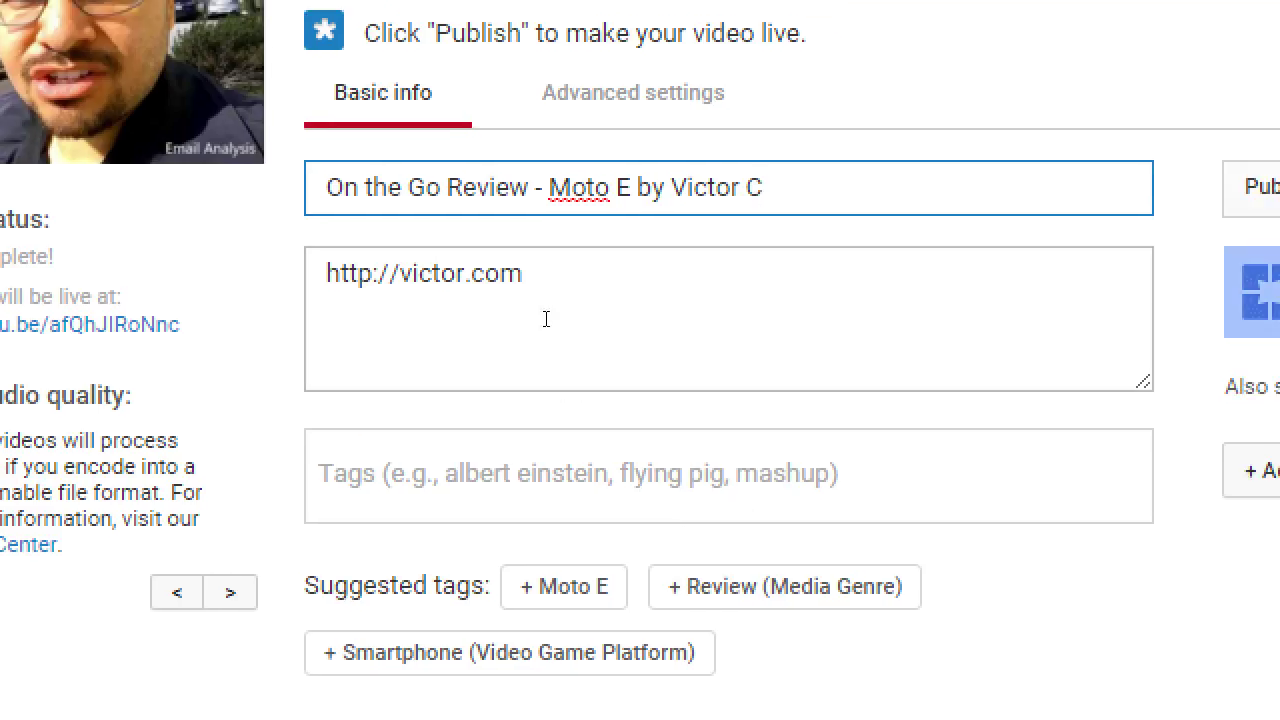
Make the description's first line 'Visit' the website link 'for more reviews', then add a new line
{"action": "left_click", "coordinate": [652, 349]}
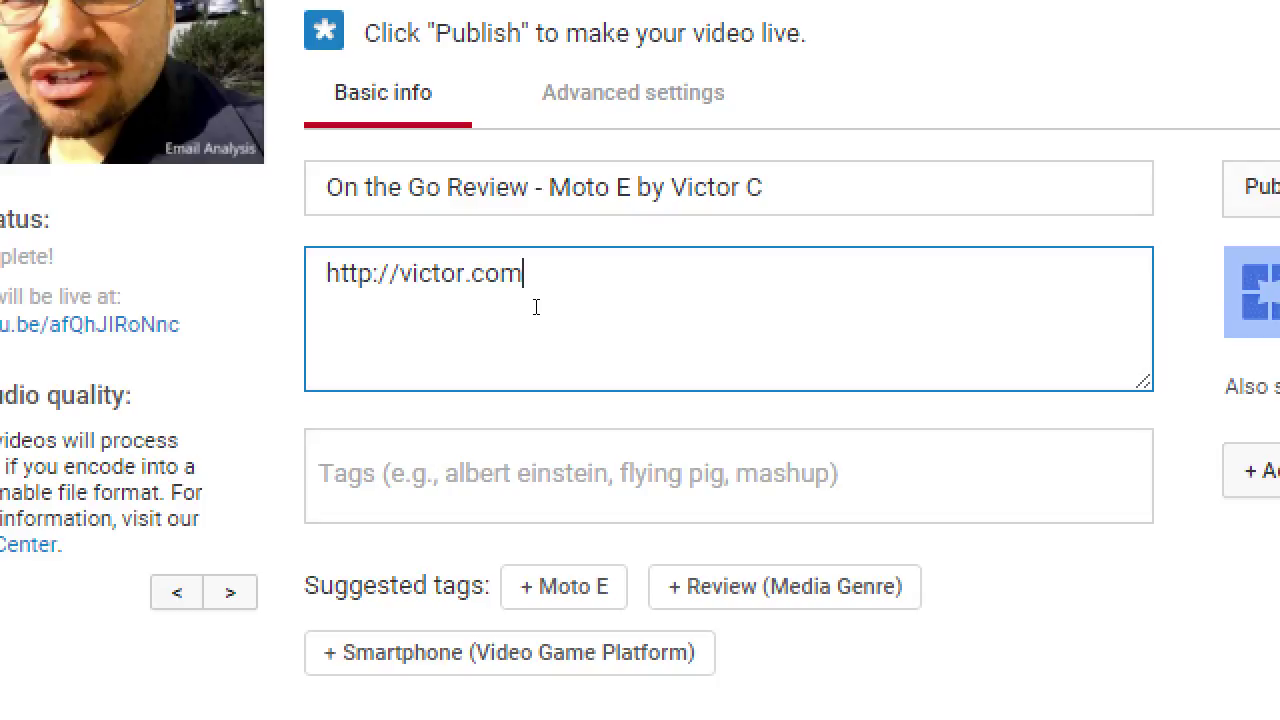
{"action": "key", "text": "BackSpace"}
{"action": "type", "text": "\\"}
{"action": "key", "text": "BackSpace"}
{"action": "key", "text": "BackSpace"}
{"action": "key", "text": "BackSpace"}
{"action": "key", "text": "BackSpace"}
{"action": "key", "text": "BackSpace"}
{"action": "key", "text": "BackSpace"}
{"action": "key", "text": "BackSpace"}
{"action": "key", "text": "BackSpace"}
{"action": "key", "text": "BackSpace"}
{"action": "key", "text": "BackSpace"}
{"action": "key", "text": "BackSpace"}
{"action": "key", "text": "BackSpace"}
{"action": "key", "text": "BackSpace"}
{"action": "key", "text": "BackSpace"}
{"action": "key", "text": "BackSpace"}
{"action": "key", "text": "BackSpace"}
{"action": "key", "text": "BackSpace"}
{"action": "key", "text": "BackSpace"}
{"action": "type", "text": "m for more reviews"}
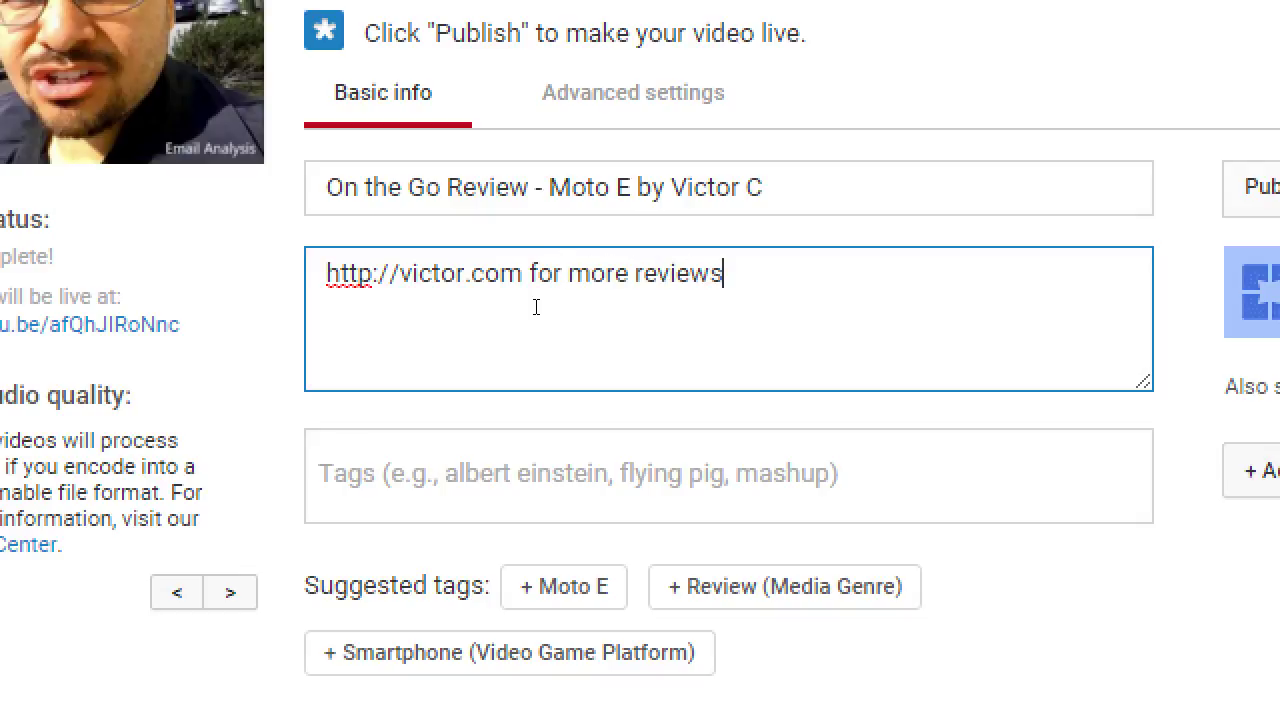
{"action": "key", "text": "Home"}
{"action": "type", "text": "Vis"}
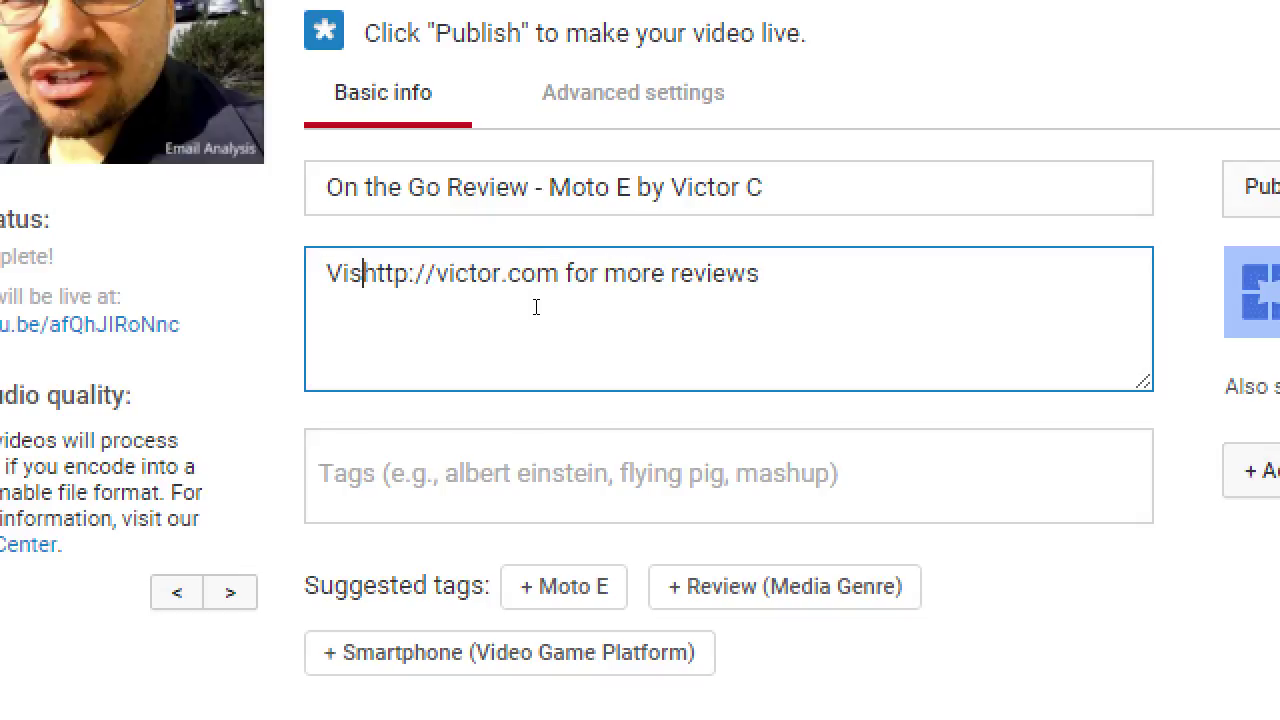
{"action": "type", "text": "it"}
{"action": "key", "text": "End"}
{"action": "key", "text": "Return"}
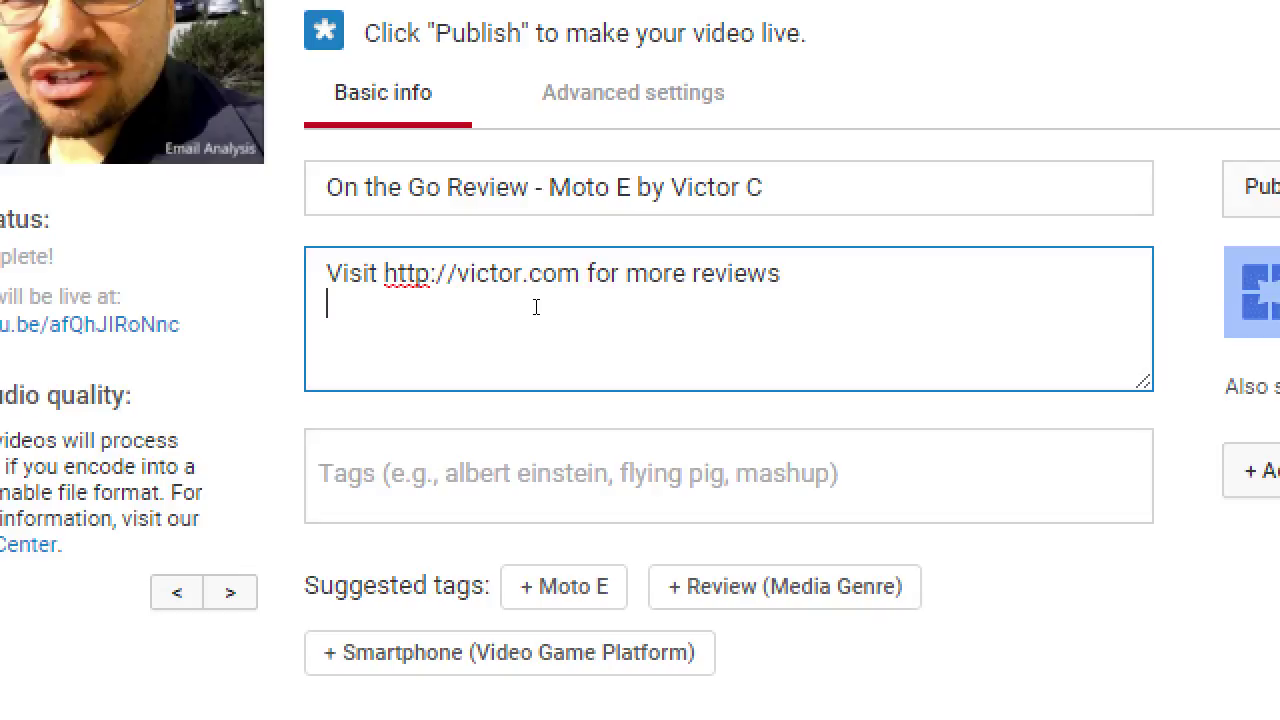
Add a second line reviewing the Motorola Moto E's great new Android options, perfect for beginners
{"action": "type", "text": "Victor C re"}
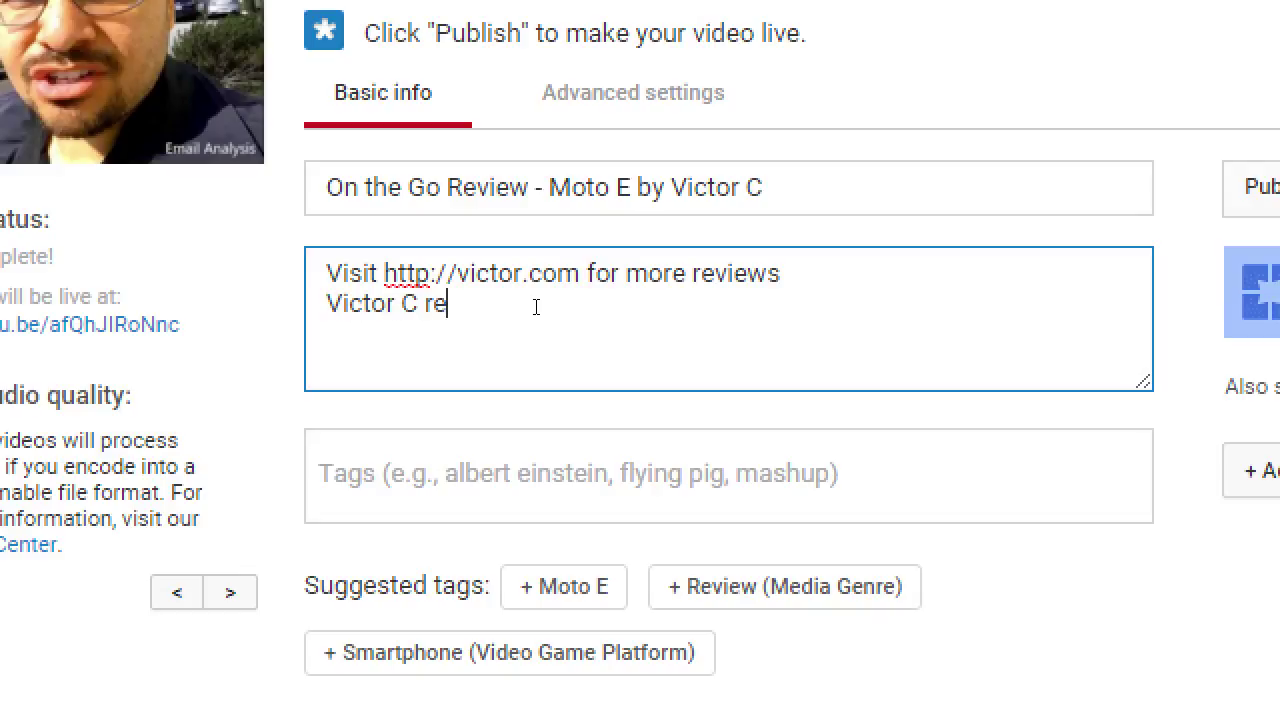
{"action": "type", "text": "views the Motorola MOto"}
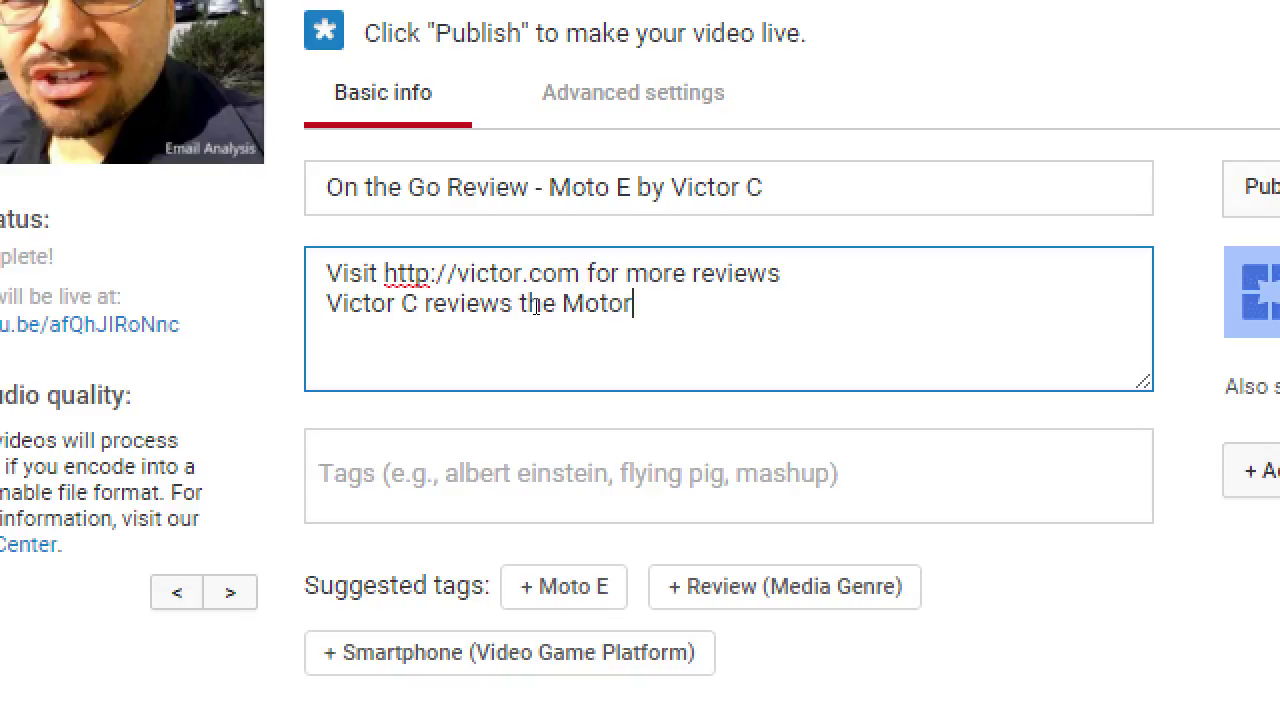
{"action": "key", "text": "BackSpace"}
{"action": "key", "text": "BackSpace"}
{"action": "key", "text": "BackSpace"}
{"action": "type", "text": "oto E. This "}
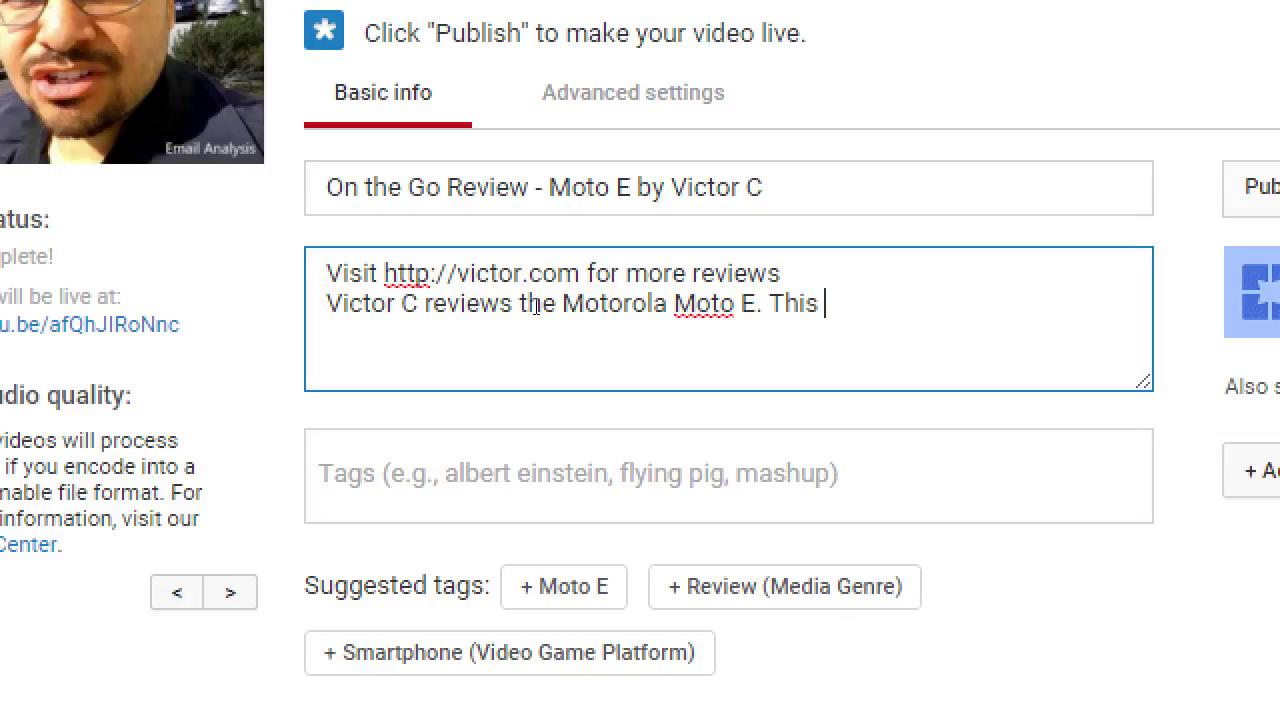
{"action": "type", "text": "smartphone rea"}
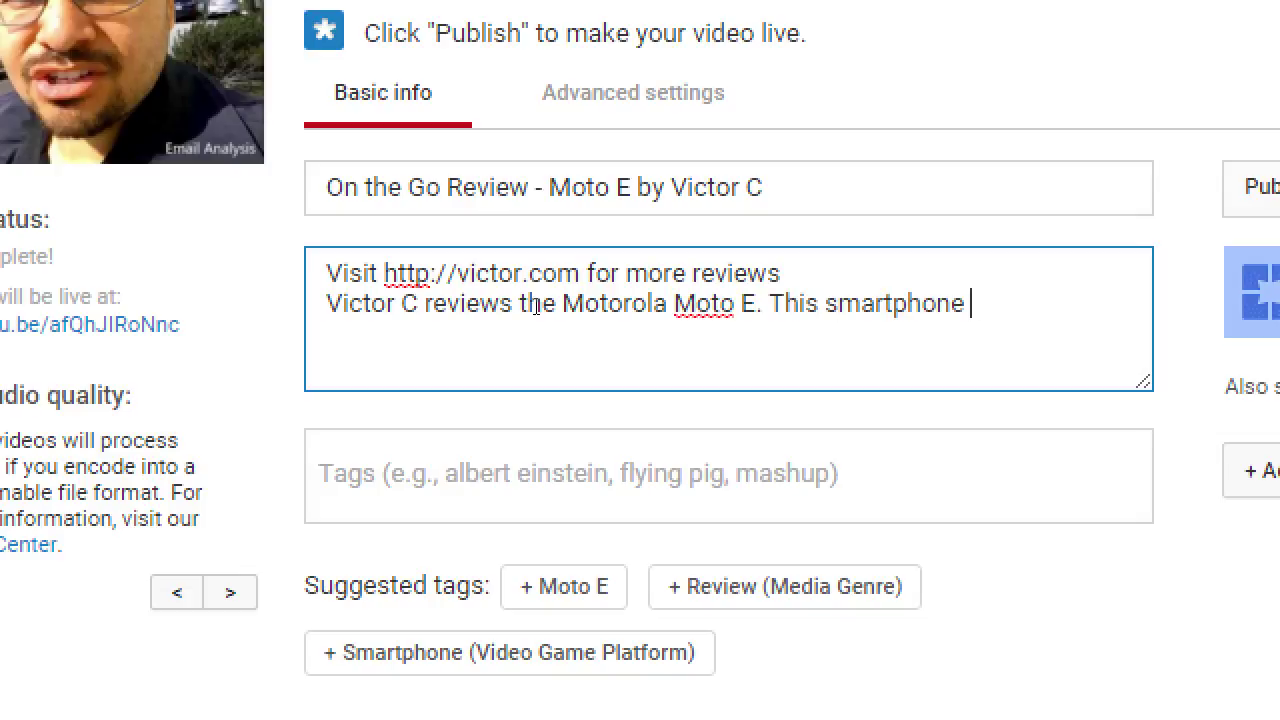
{"action": "key", "text": "BackSpace"}
{"action": "key", "text": "BackSpace"}
{"action": "key", "text": "BackSpace"}
{"action": "type", "text": "features many great "}
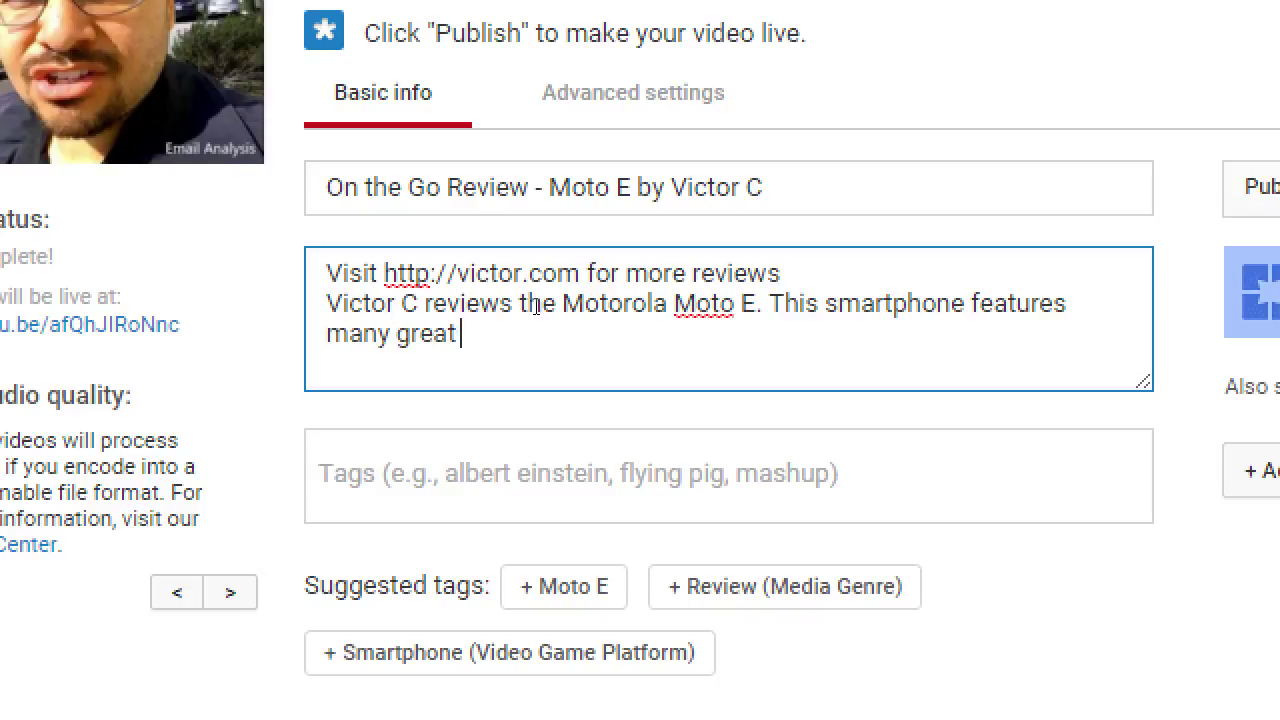
{"action": "type", "text": "new fe"}
{"action": "key", "text": "BackSpace"}
{"action": "key", "text": "BackSpace"}
{"action": "type", "text": "Android "}
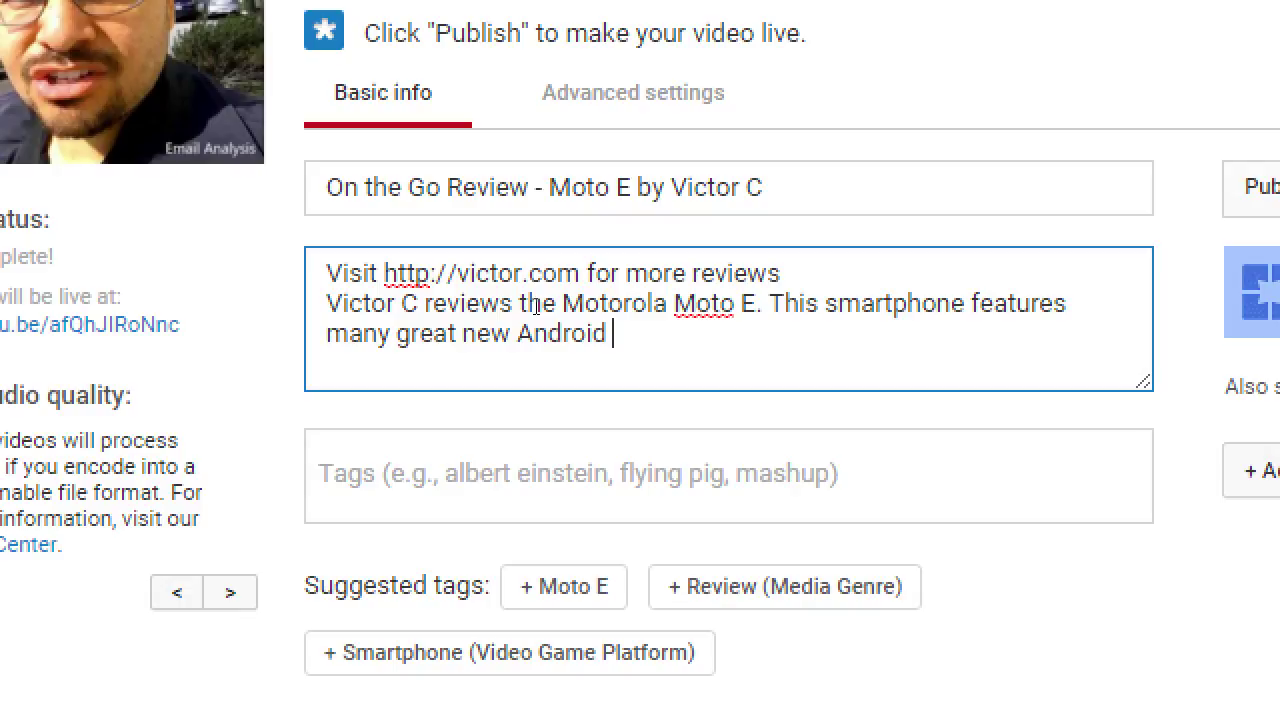
{"action": "type", "text": "options. "}
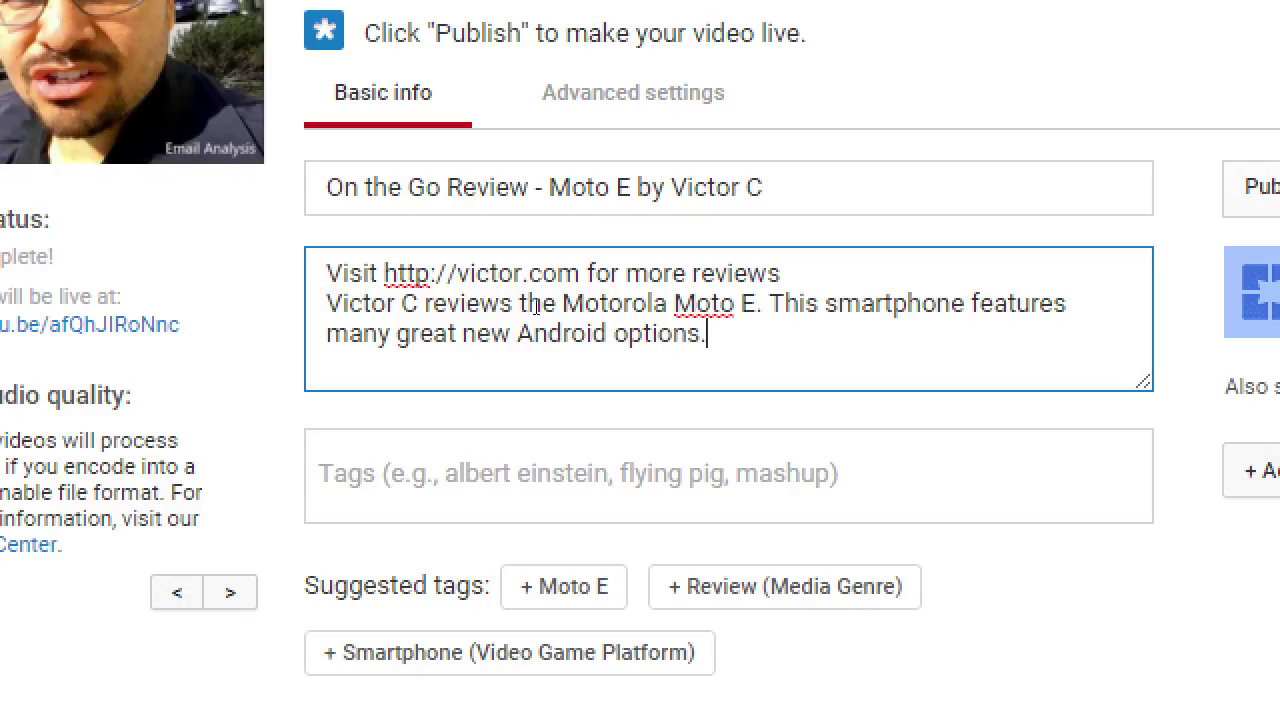
{"action": "type", "text": "It's perfect for beginn"}
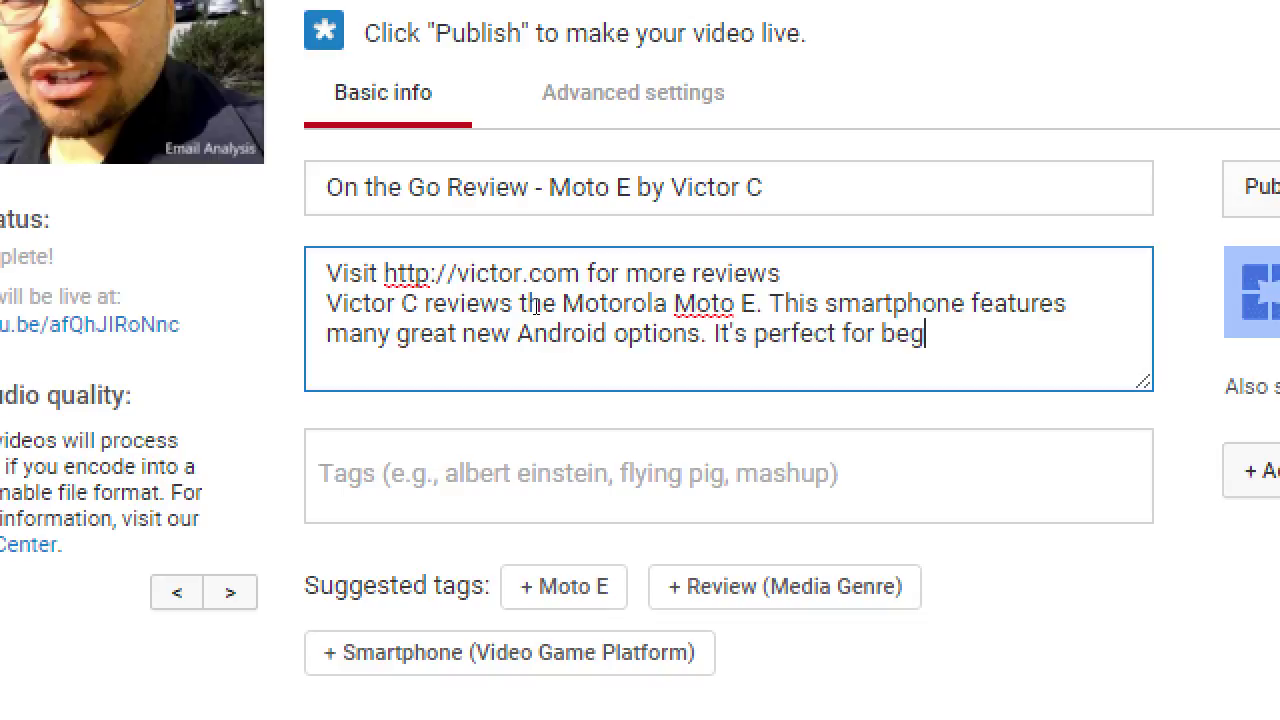
{"action": "type", "text": "ers."}
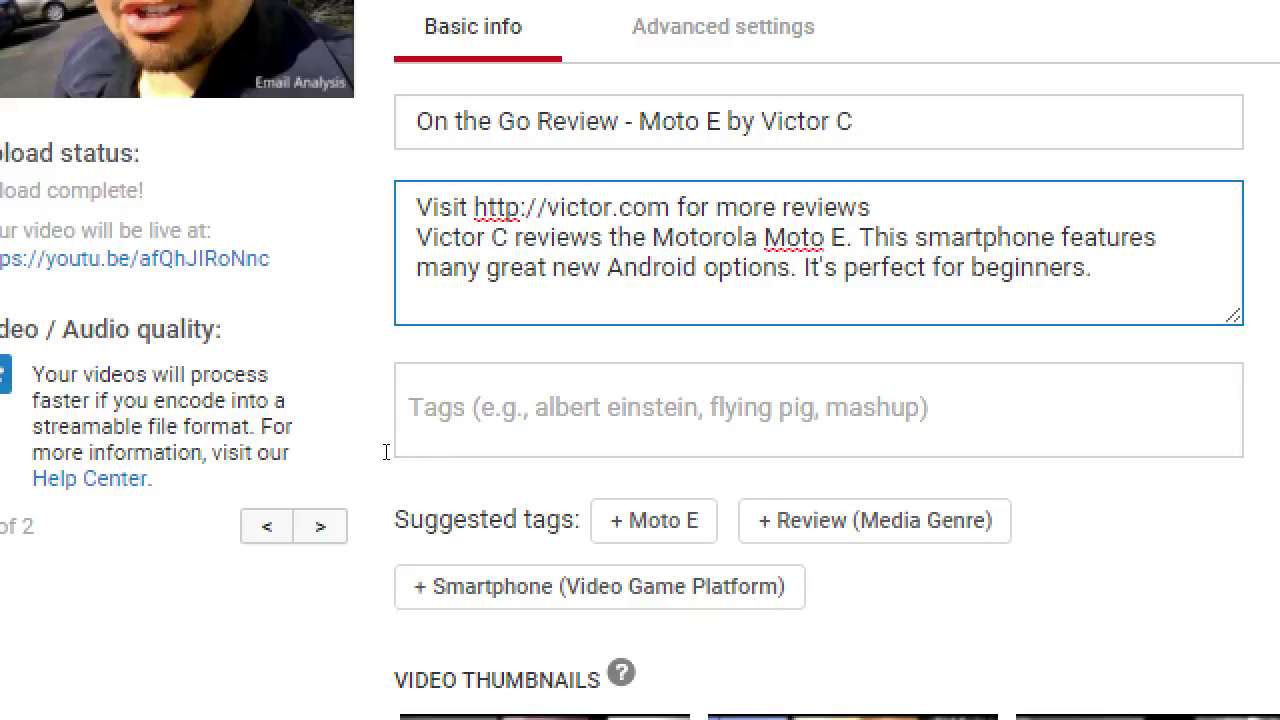
Add the suggested 'Moto E' tag to the video's tags
{"action": "left_click_drag", "start_coordinate": [362, 455], "coordinate": [449, 453]}
{"action": "left_click", "coordinate": [435, 455]}
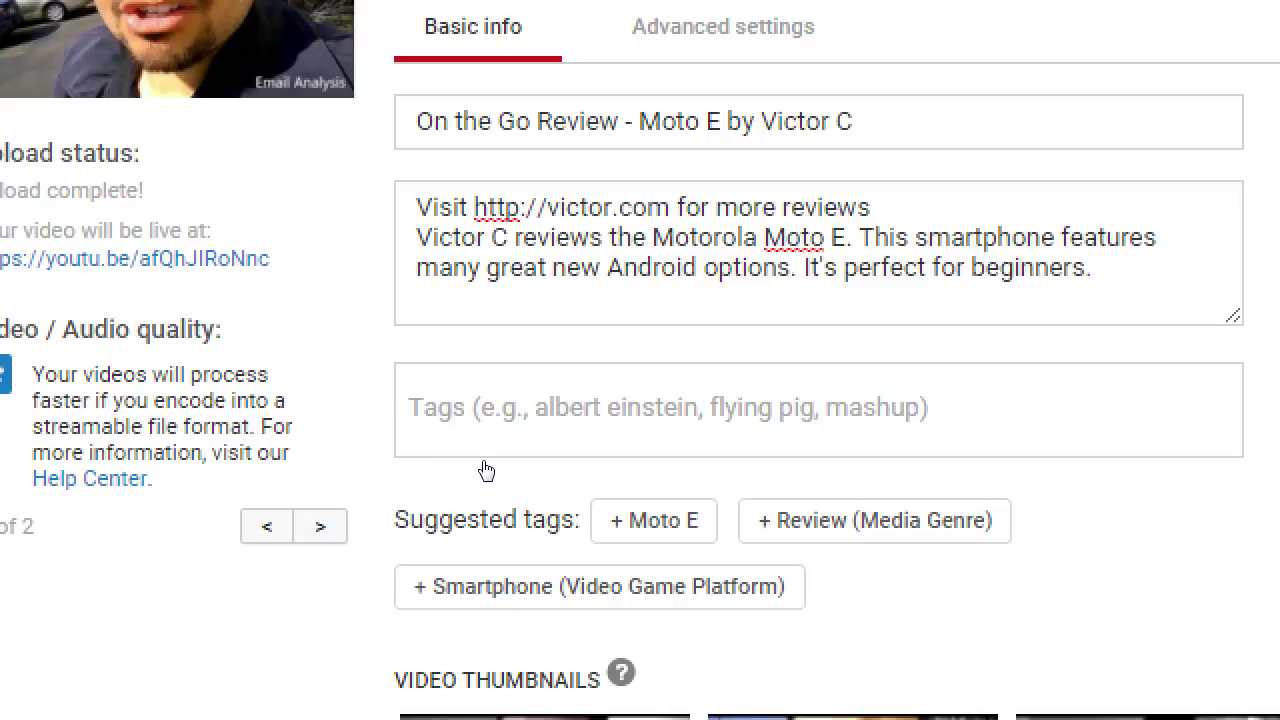
{"action": "left_click", "coordinate": [653, 520]}
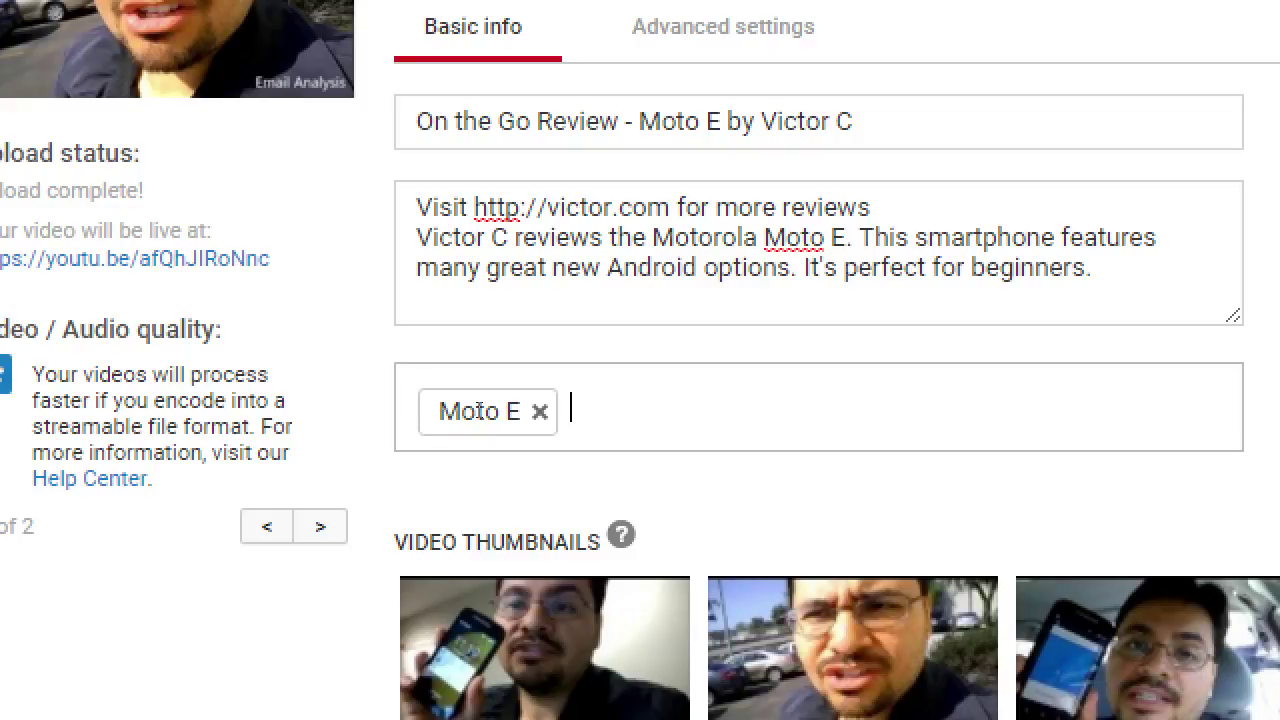
Pick Review Site (Website Category) and Review (Media Genre) from the 'Review' tag suggestions
{"action": "type", "text": "Review"}
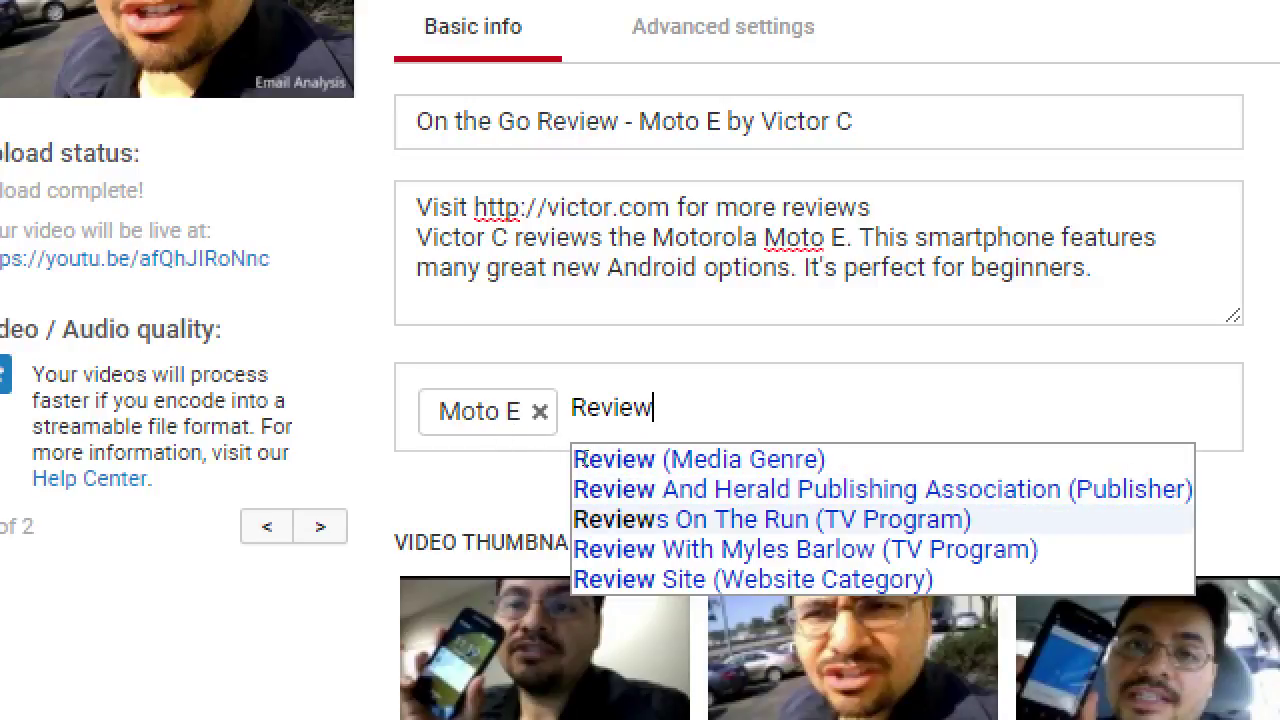
{"action": "key", "text": "Down"}
{"action": "key", "text": "Down"}
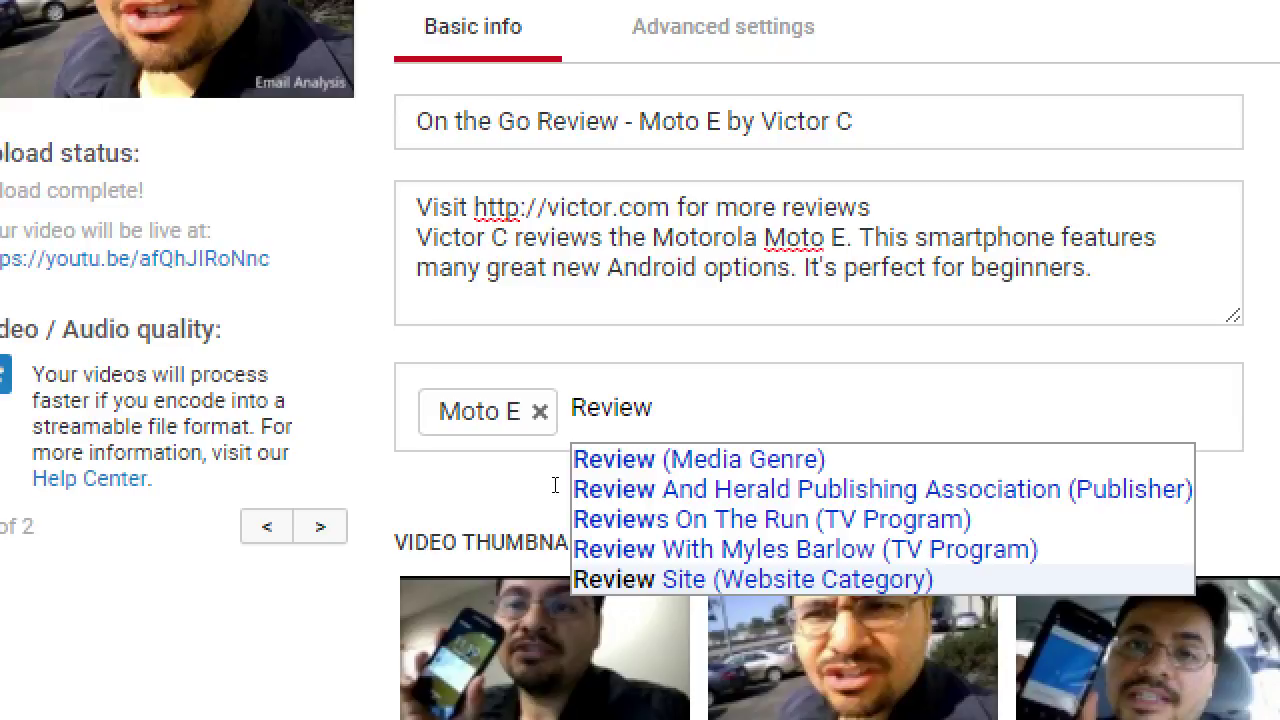
{"action": "key", "text": "Return"}
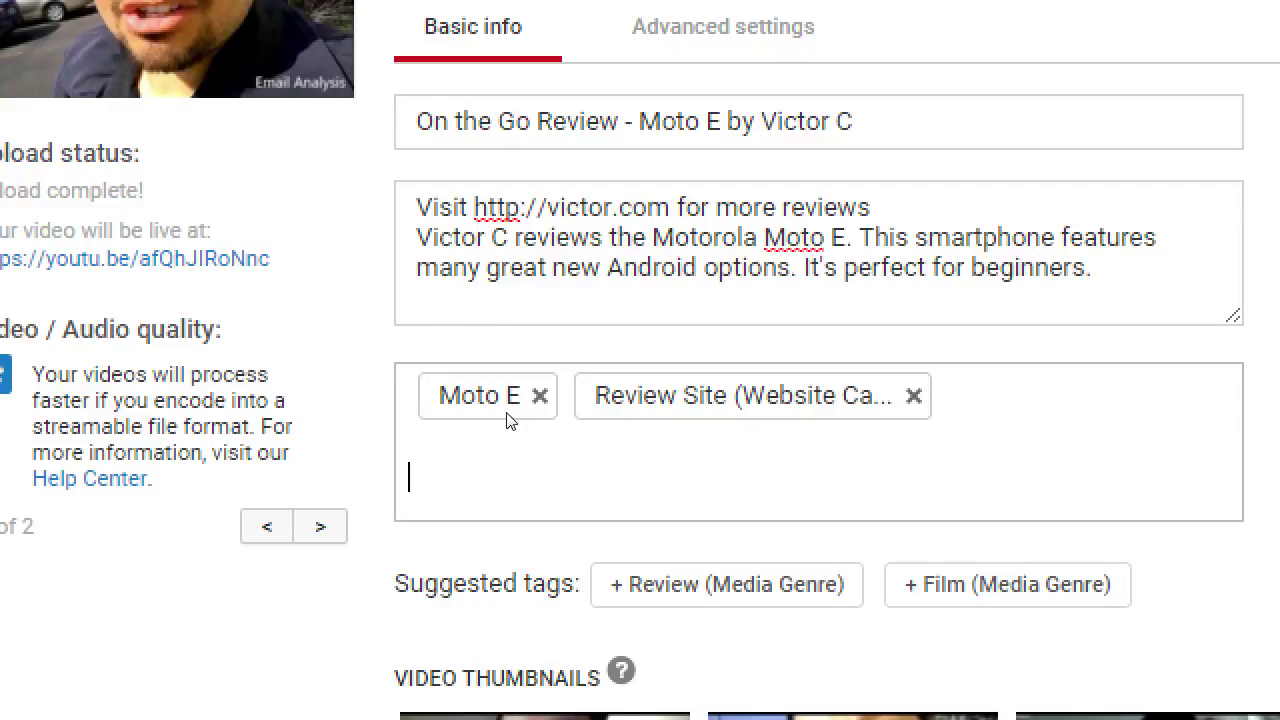
{"action": "type", "text": "Review"}
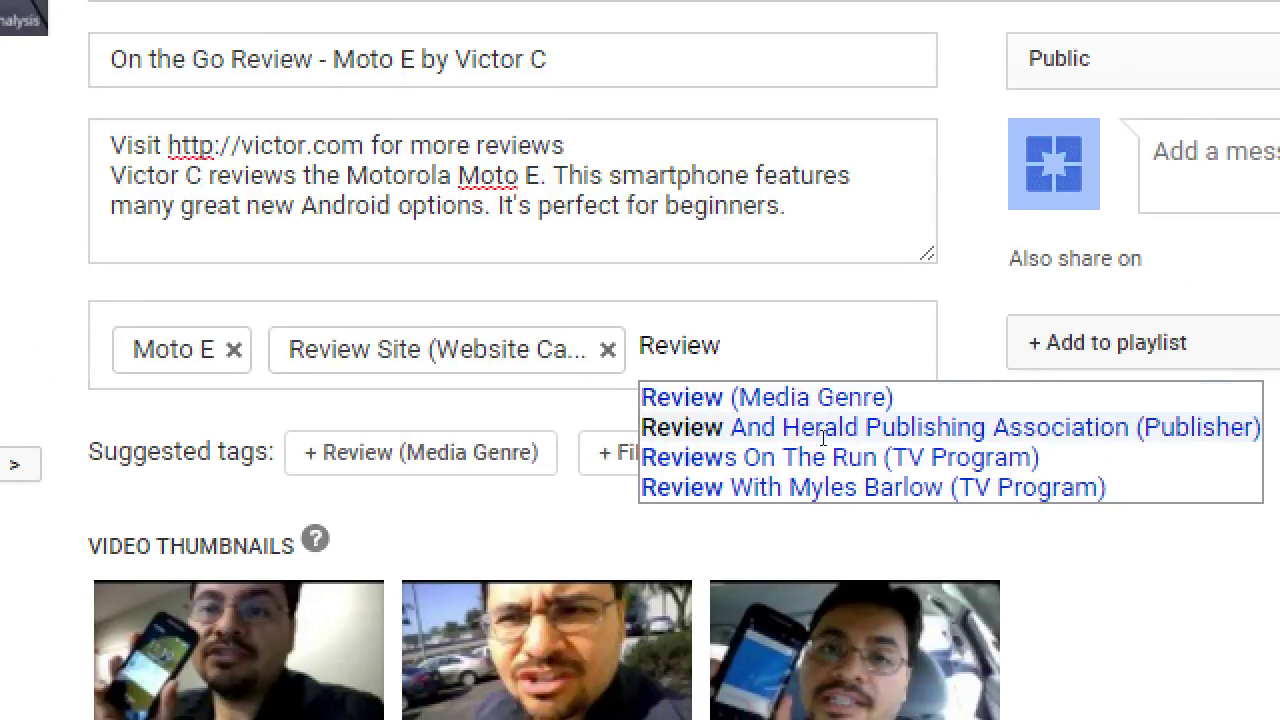
{"action": "key", "text": "Up"}
{"action": "key", "text": "Return"}
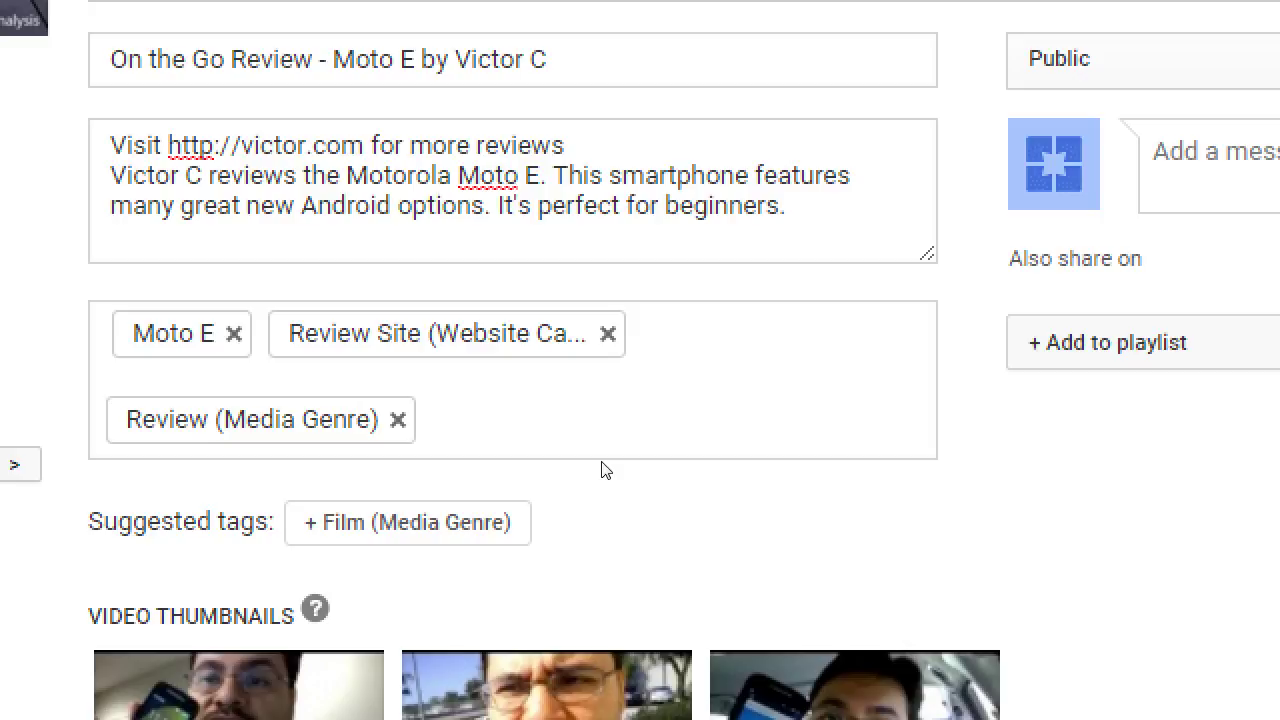
{"action": "type", "text": "Motorola"}
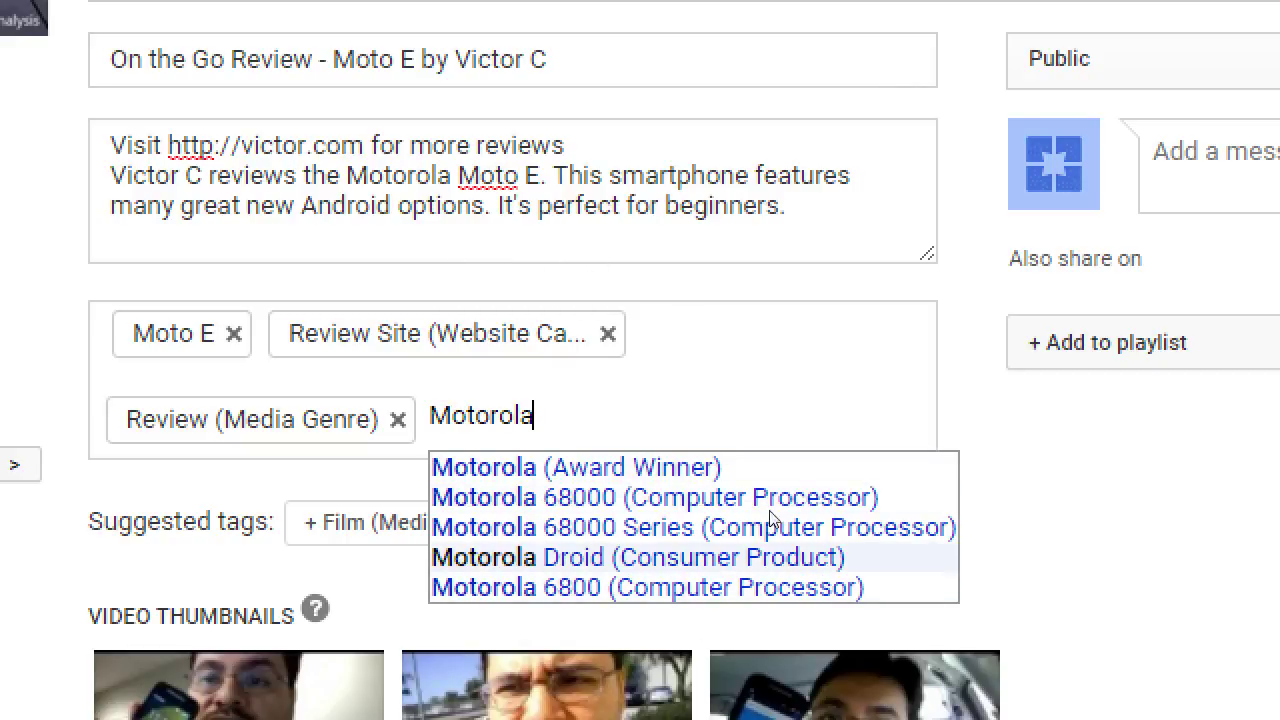
{"action": "key", "text": "BackSpace"}
{"action": "key", "text": "BackSpace"}
{"action": "key", "text": "BackSpace"}
{"action": "key", "text": "BackSpace"}
{"action": "key", "text": "BackSpace"}
{"action": "key", "text": "BackSpace"}
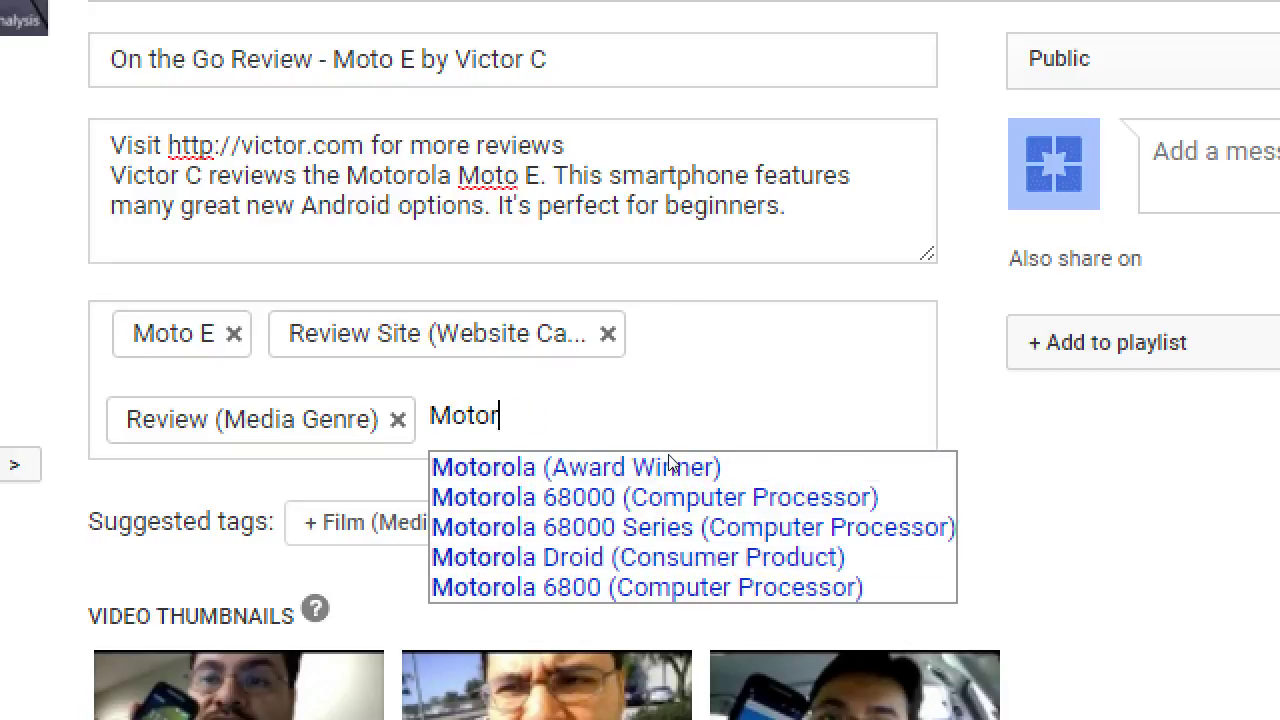
{"action": "key", "text": "BackSpace"}
{"action": "key", "text": "BackSpace"}
{"action": "type", "text": "Tips"}
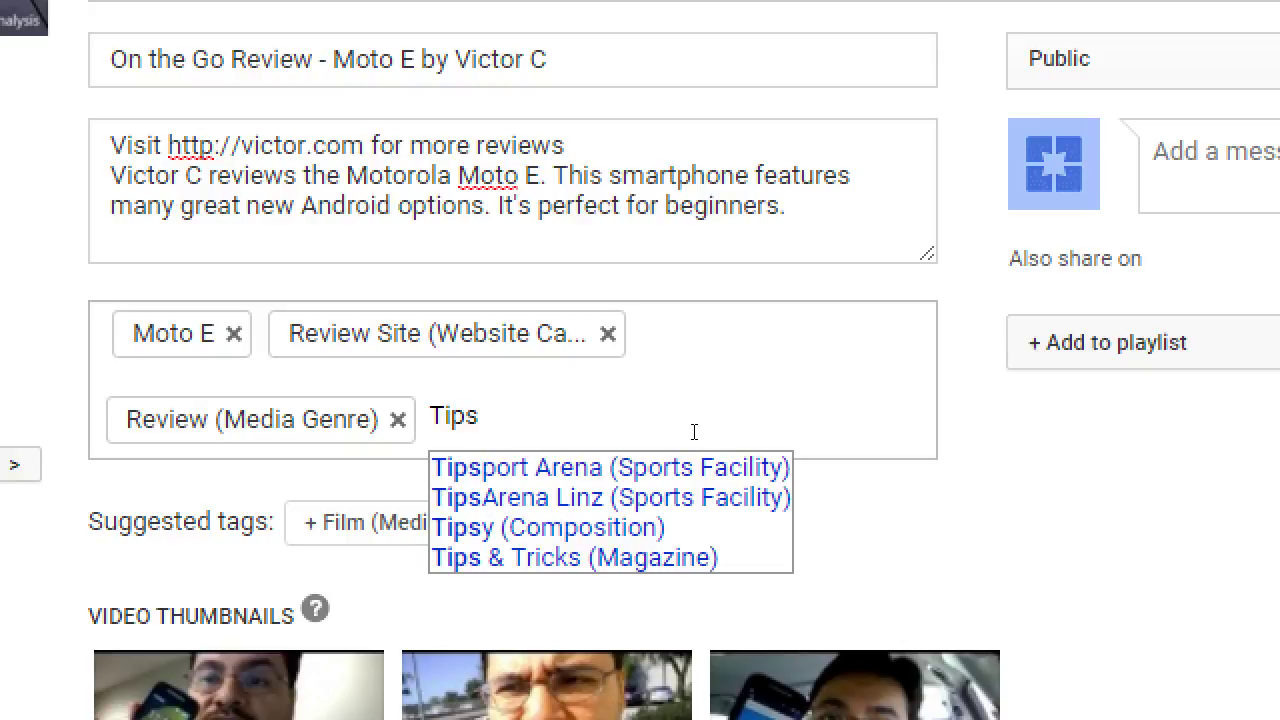
{"action": "type", "text": "for "}
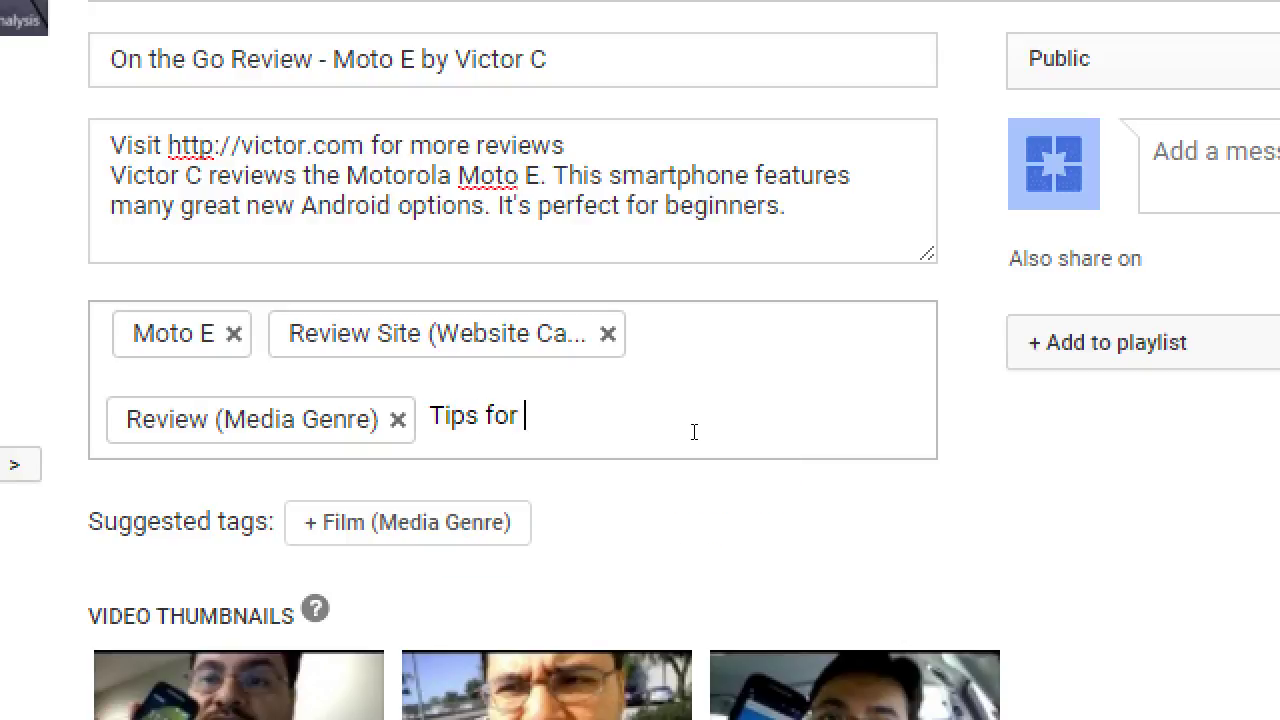
{"action": "type", "text": "smarthphone begg"}
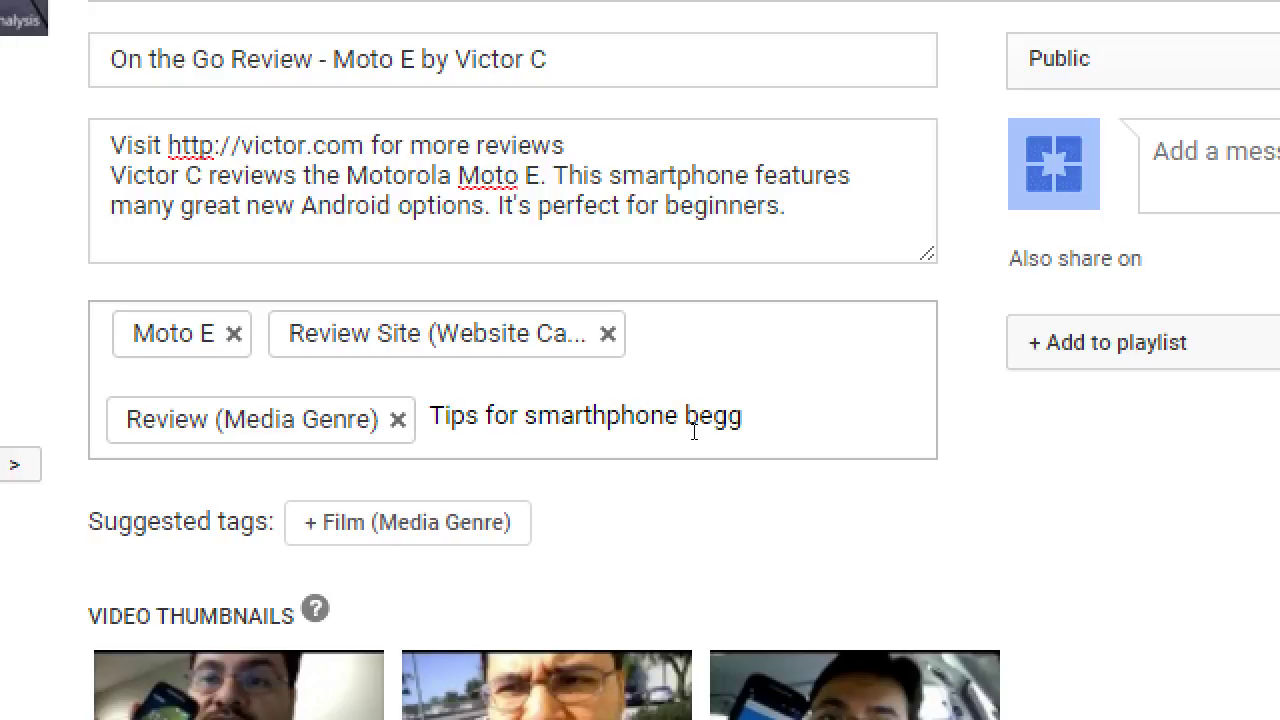
{"action": "key", "text": "BackSpace"}
{"action": "type", "text": "inners"}
{"action": "key", "text": "Return"}
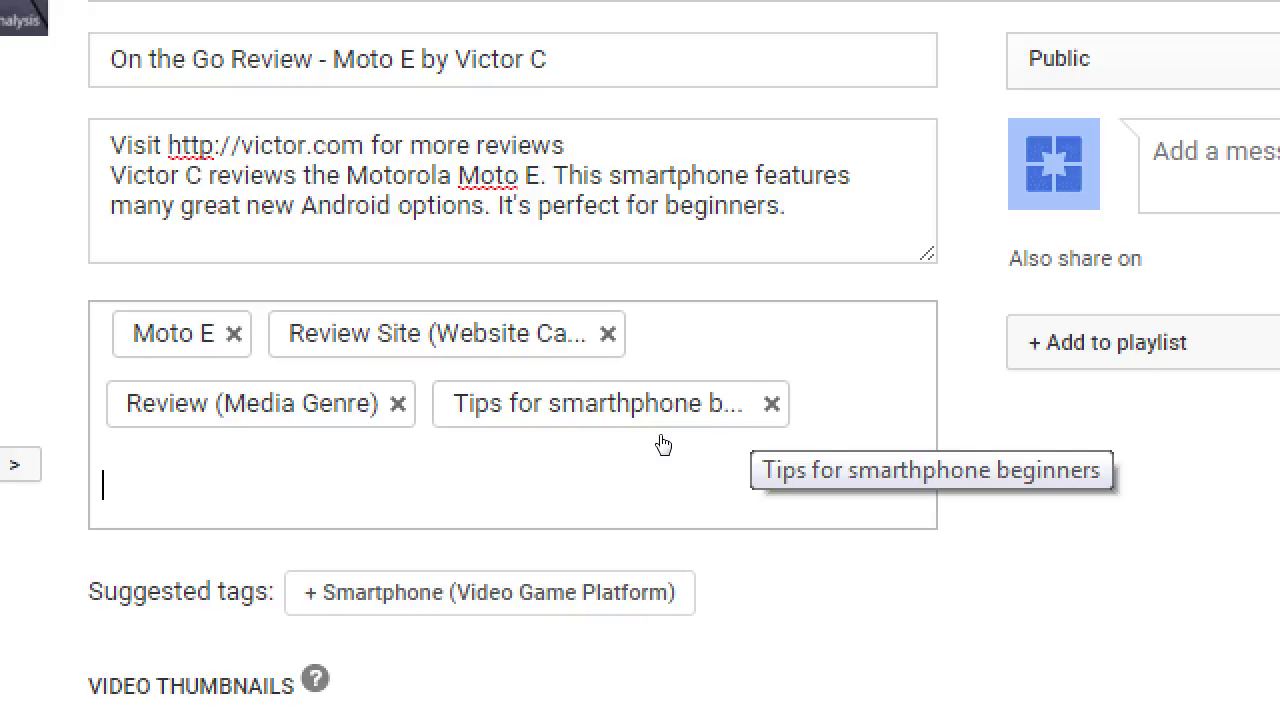
{"action": "left_click", "coordinate": [661, 437]}
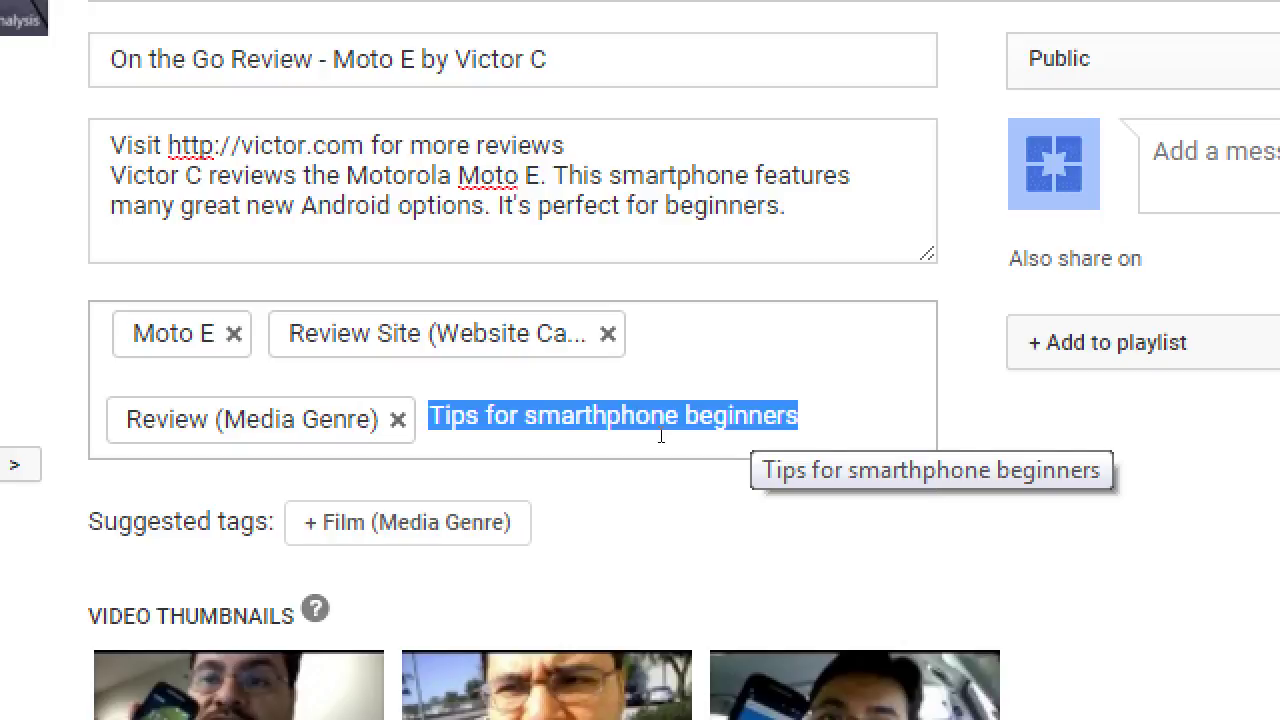
{"action": "key", "text": "BackSpace"}
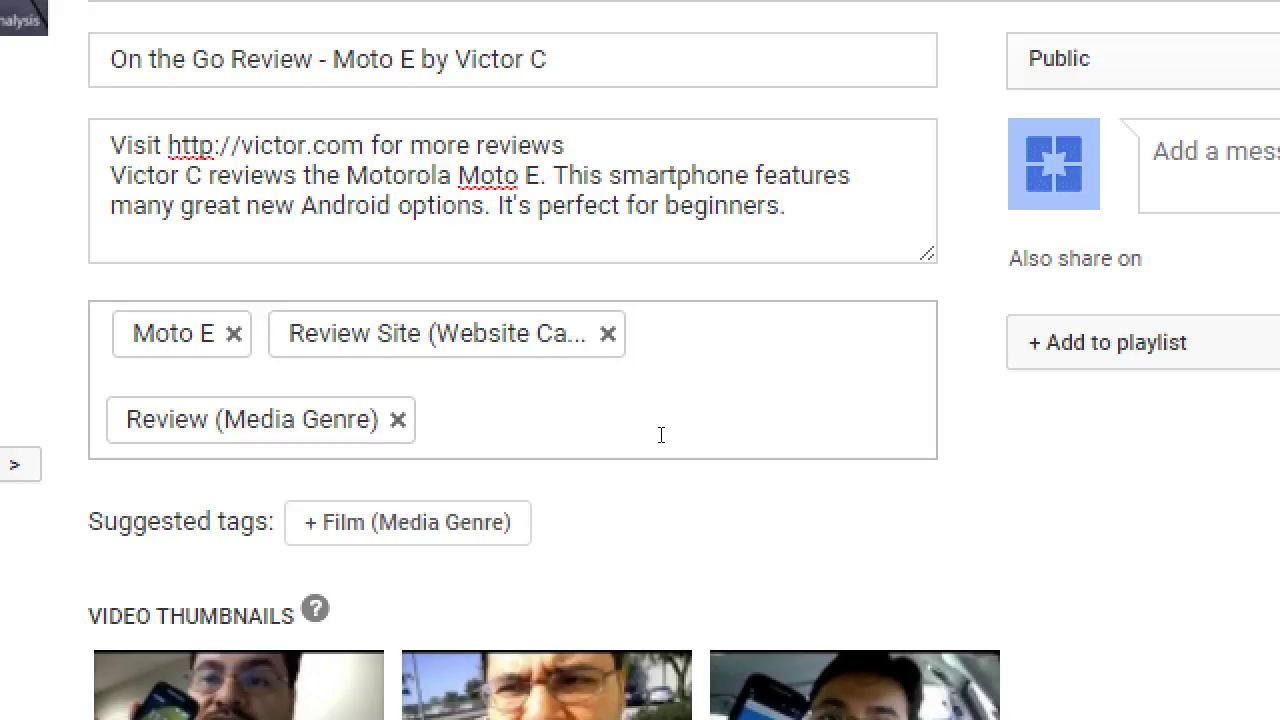
Add a misspelled 'smarthpone' tag, then delete it
{"action": "type", "text": "smar"}
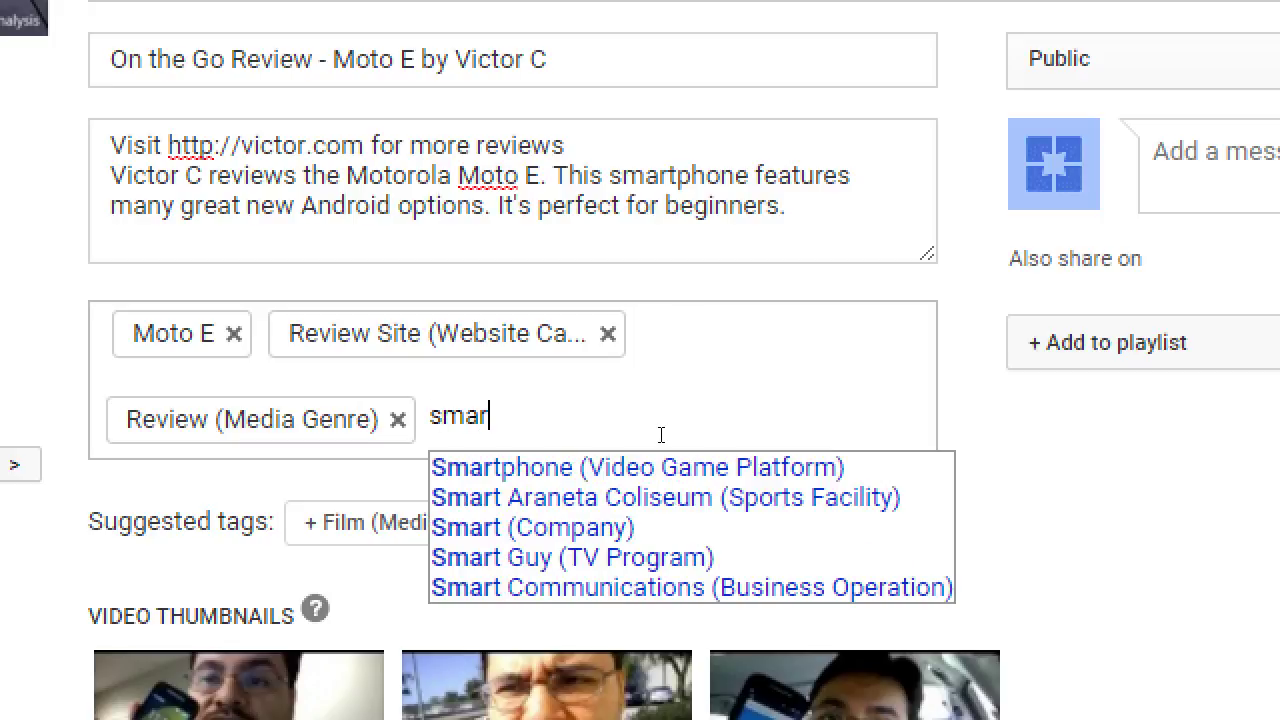
{"action": "type", "text": "th"}
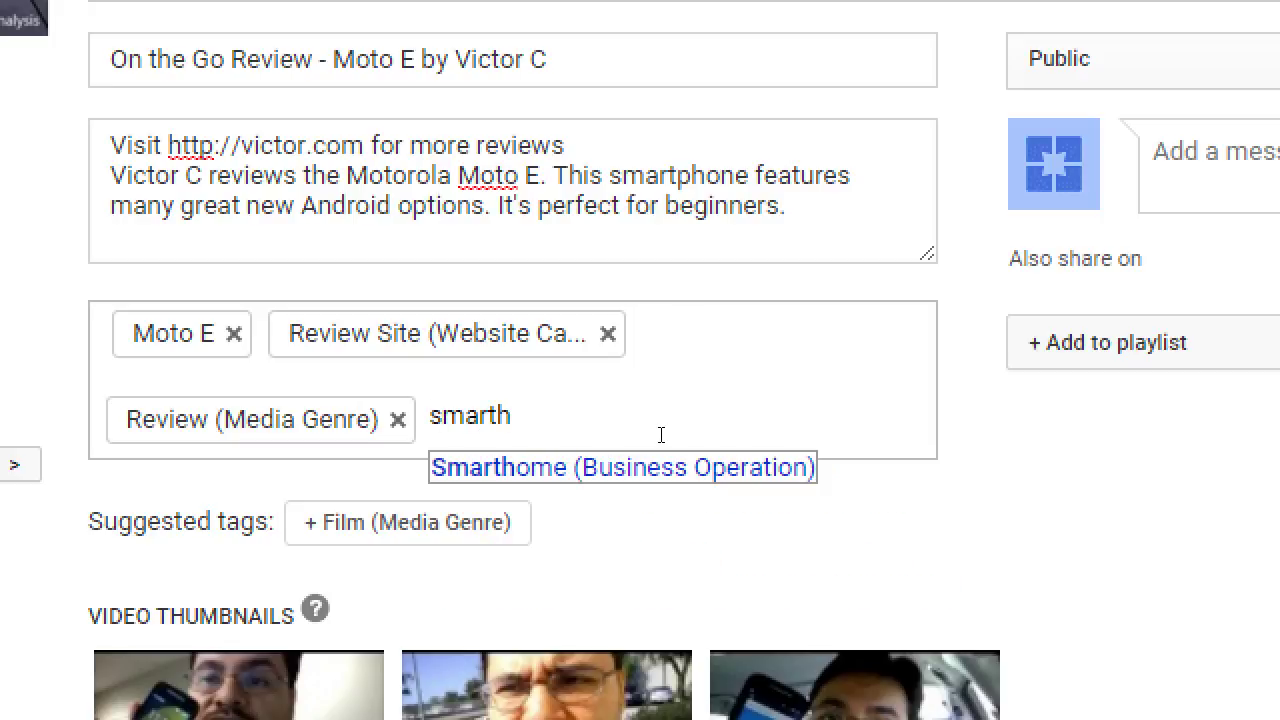
{"action": "type", "text": "phone"}
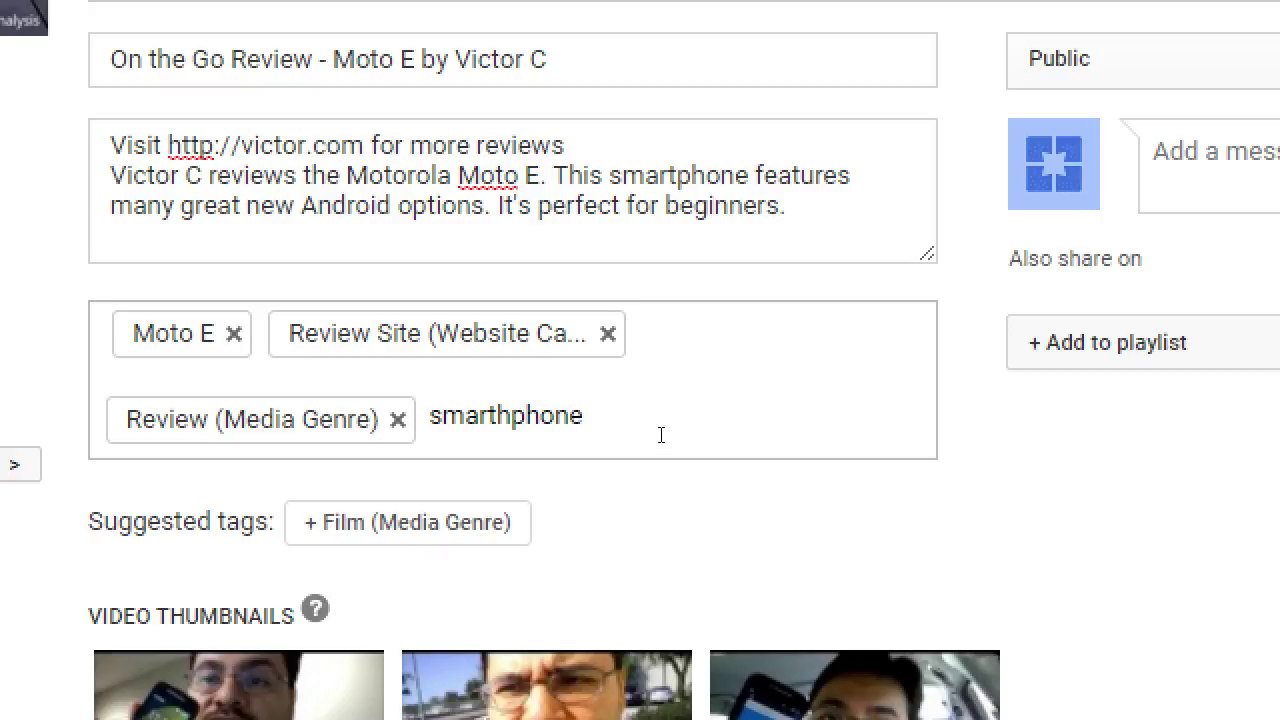
{"action": "key", "text": "BackSpace"}
{"action": "key", "text": "BackSpace"}
{"action": "key", "text": "BackSpace"}
{"action": "key", "text": "BackSpace"}
{"action": "key", "text": "BackSpace"}
{"action": "key", "text": "BackSpace"}
{"action": "key", "text": "BackSpace"}
{"action": "key", "text": "BackSpace"}
{"action": "key", "text": "BackSpace"}
{"action": "key", "text": "BackSpace"}
{"action": "key", "text": "BackSpace"}
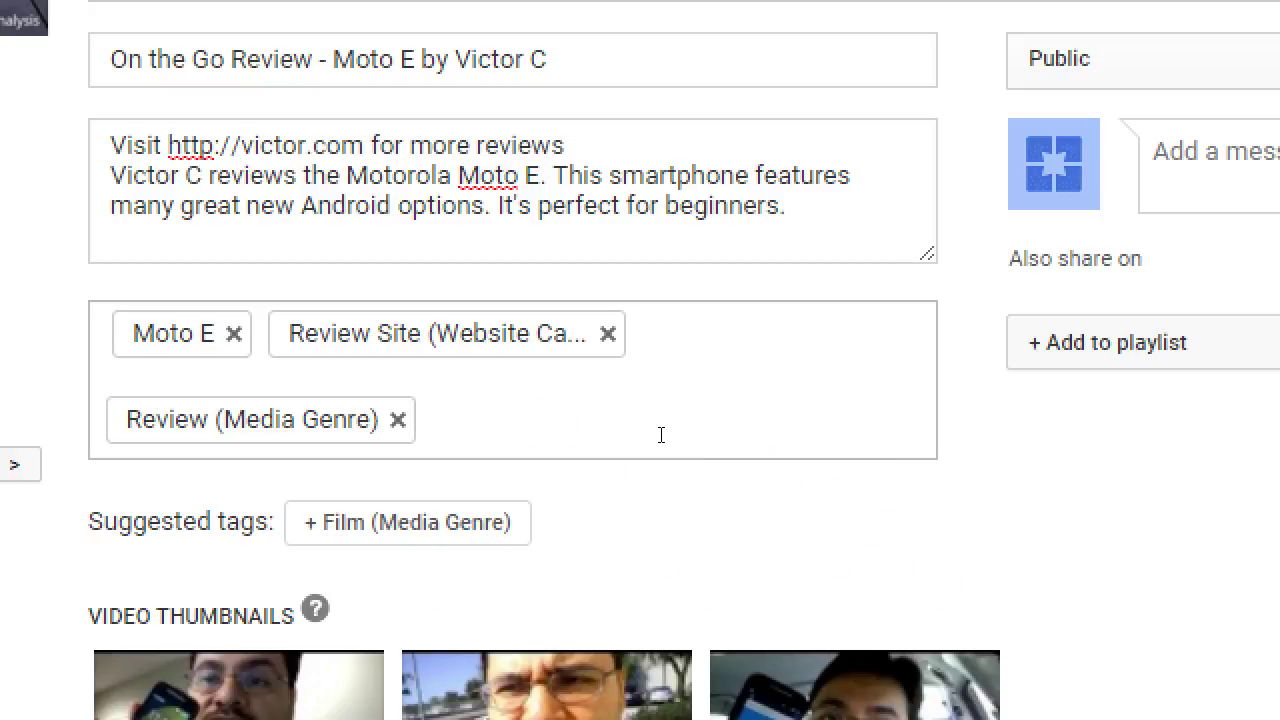
{"action": "type", "text": "smarthpone"}
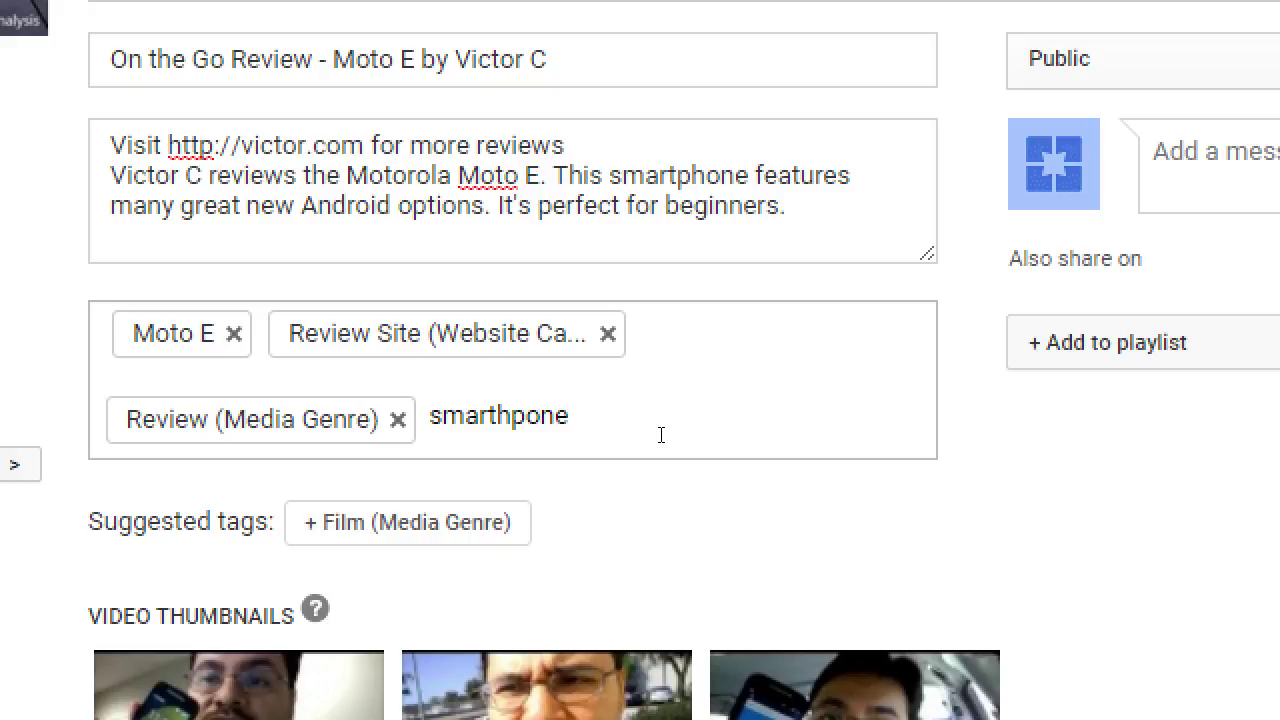
{"action": "key", "text": "Return"}
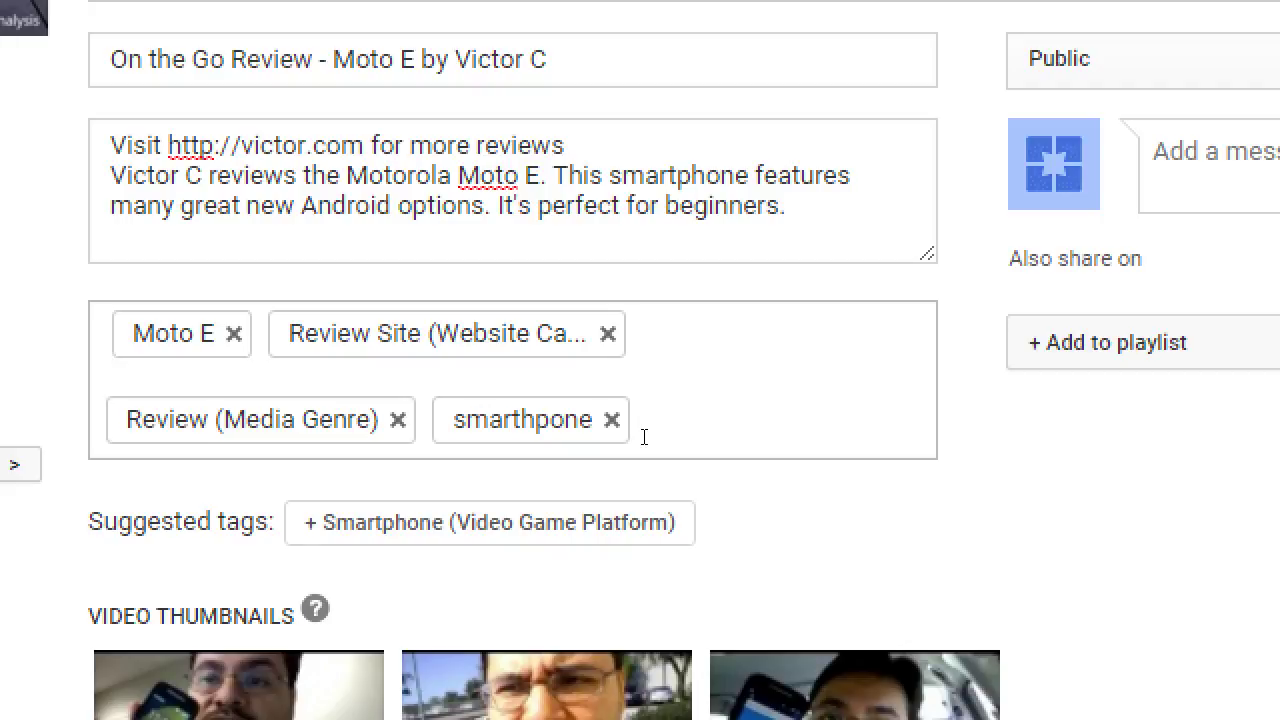
{"action": "left_click", "coordinate": [614, 436]}
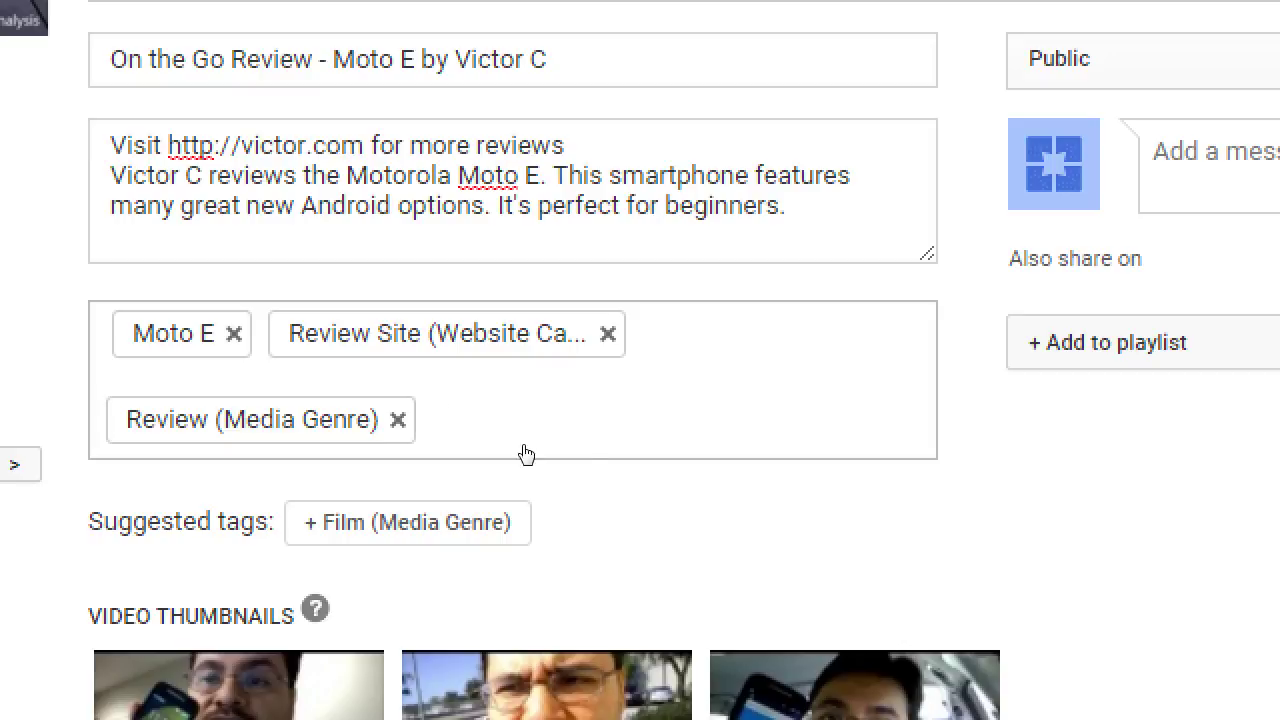
Swap the Smartphone (Video Game Platform) suggestion for a quoted "Smartphone" tag
{"action": "type", "text": "smrt"}
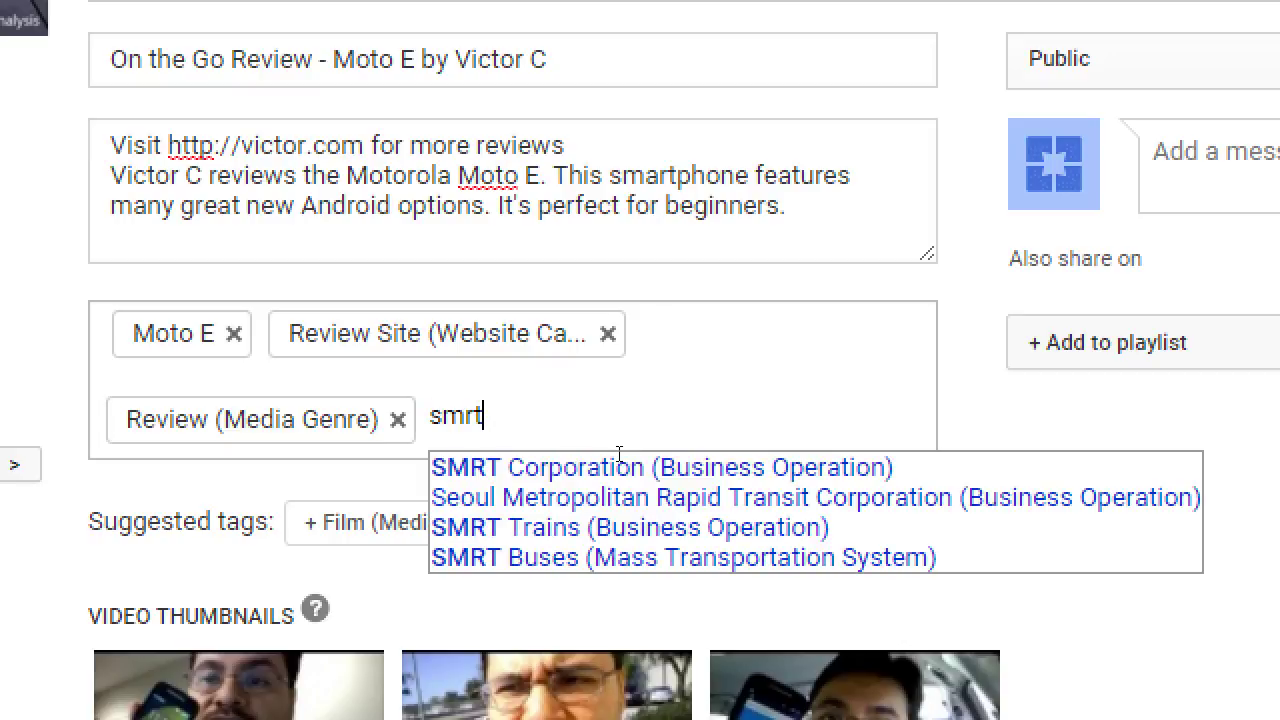
{"action": "key", "text": "BackSpace"}
{"action": "key", "text": "BackSpace"}
{"action": "type", "text": "art"}
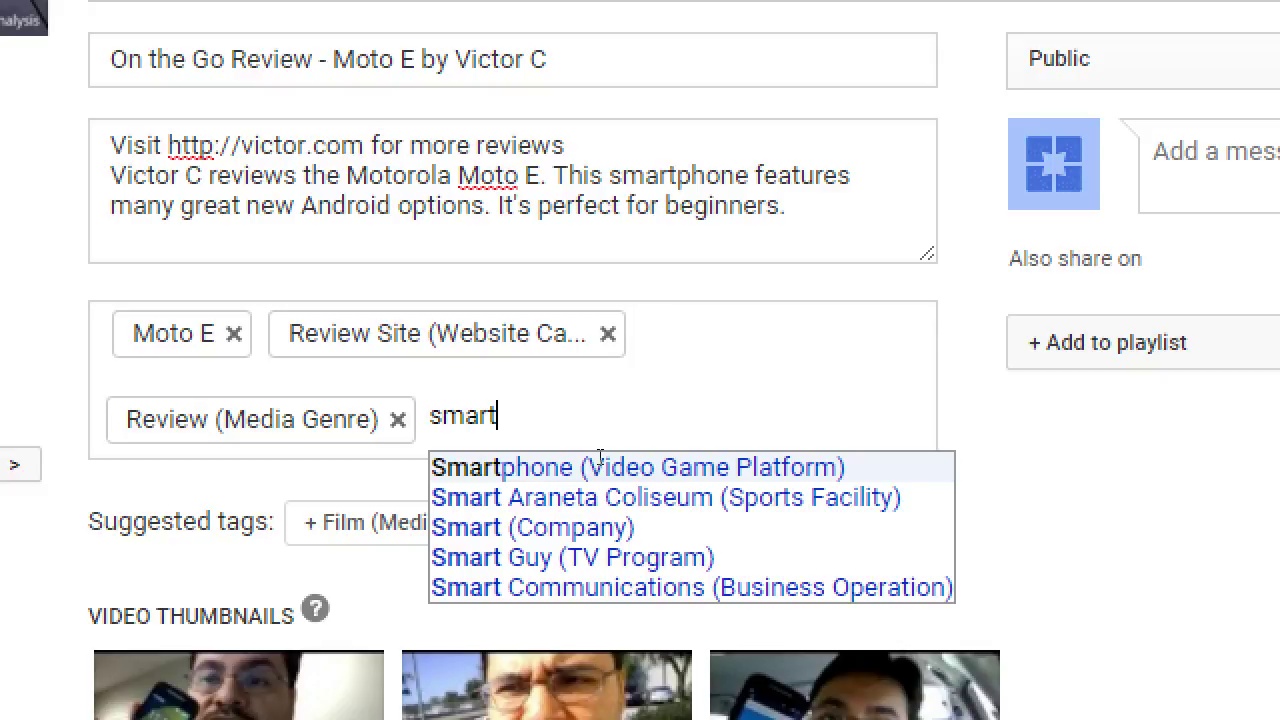
{"action": "type", "text": "phone"}
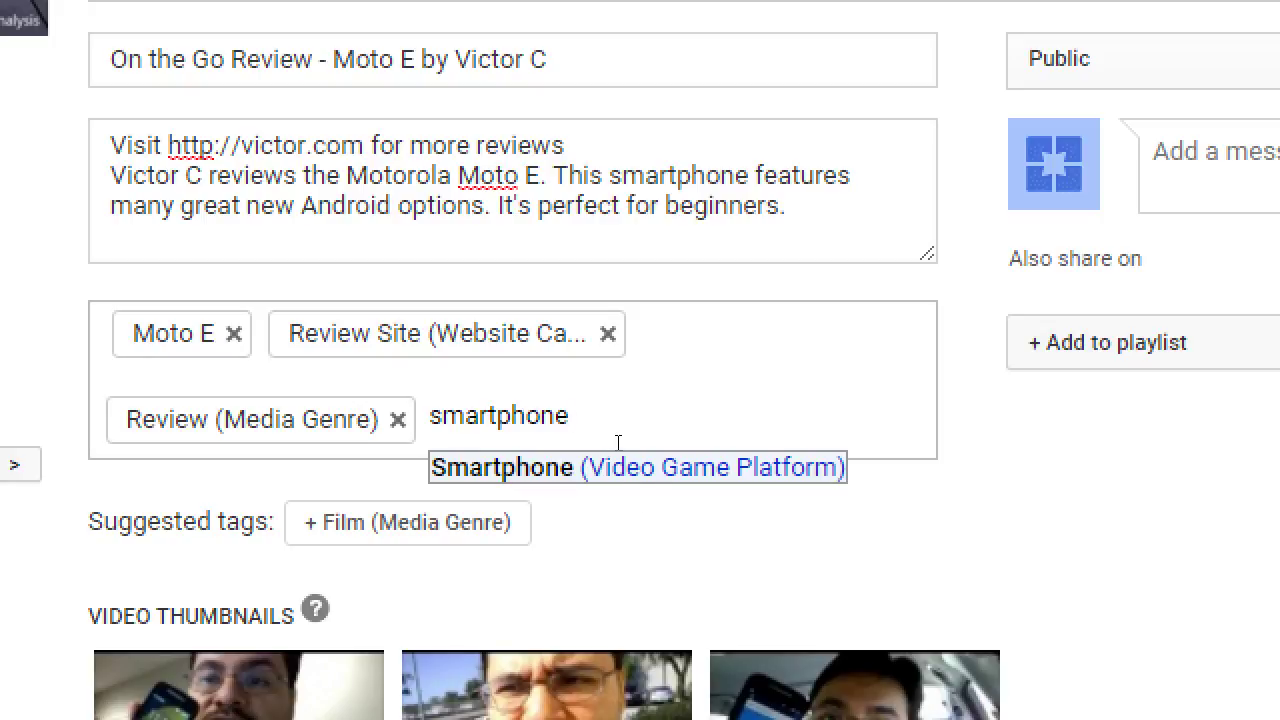
{"action": "key", "text": "Return"}
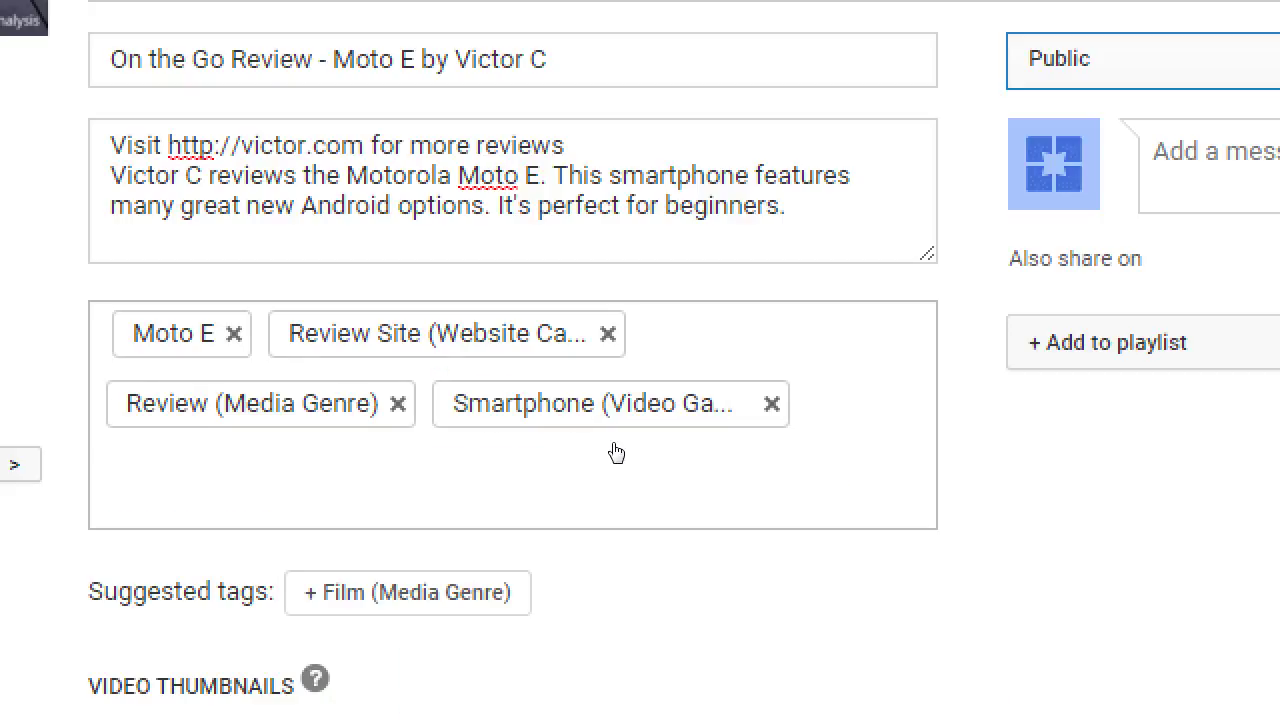
{"action": "key", "text": "BackSpace"}
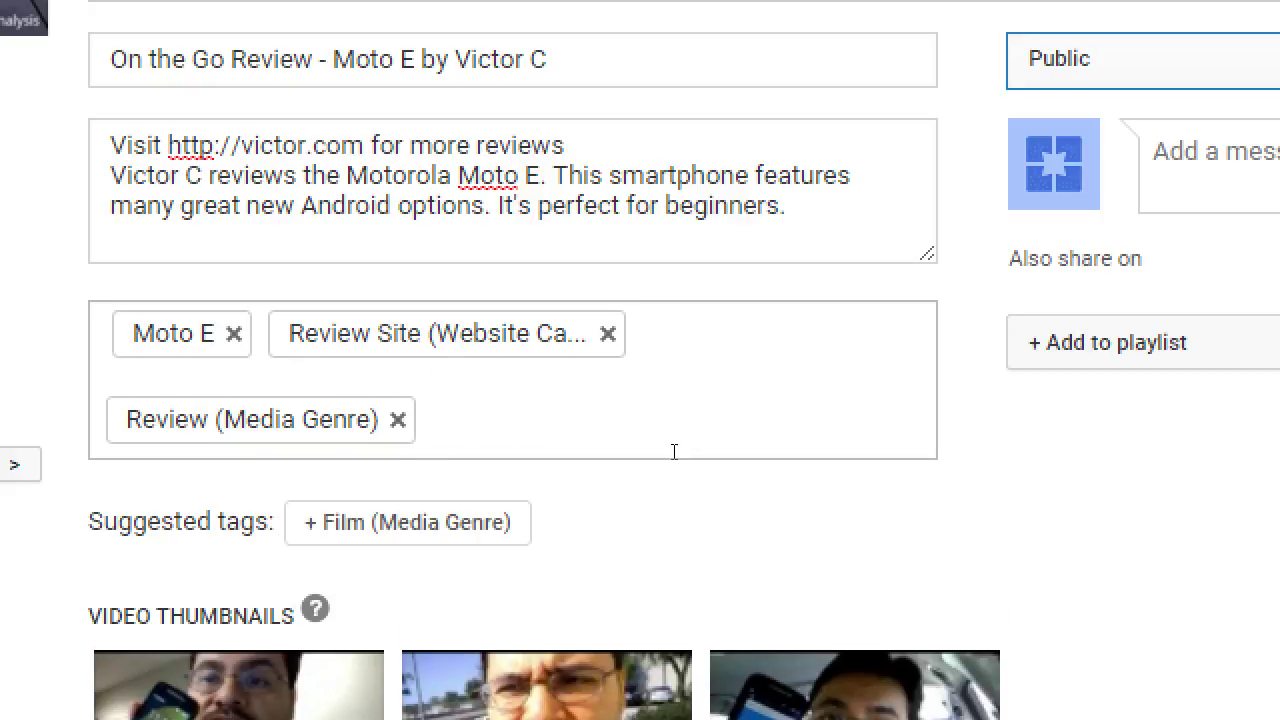
{"action": "type", "text": "\""}
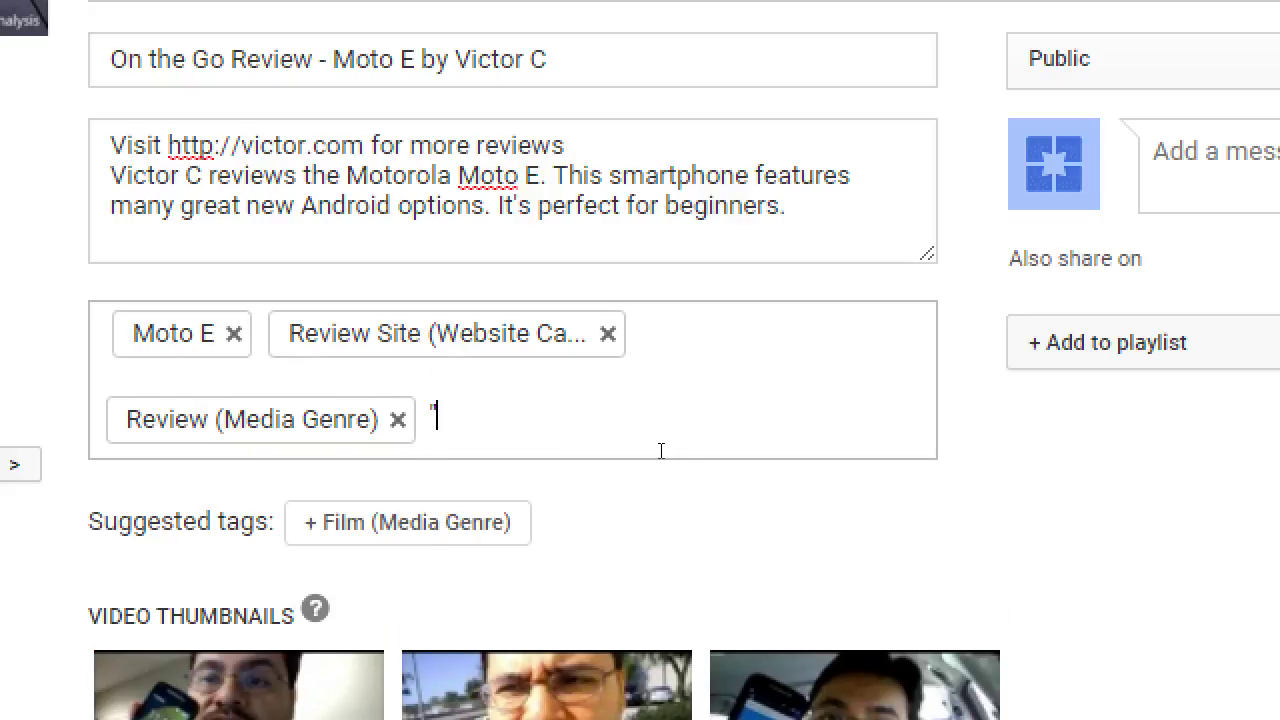
{"action": "type", "text": "Smartphone\""}
{"action": "key", "text": "Return"}
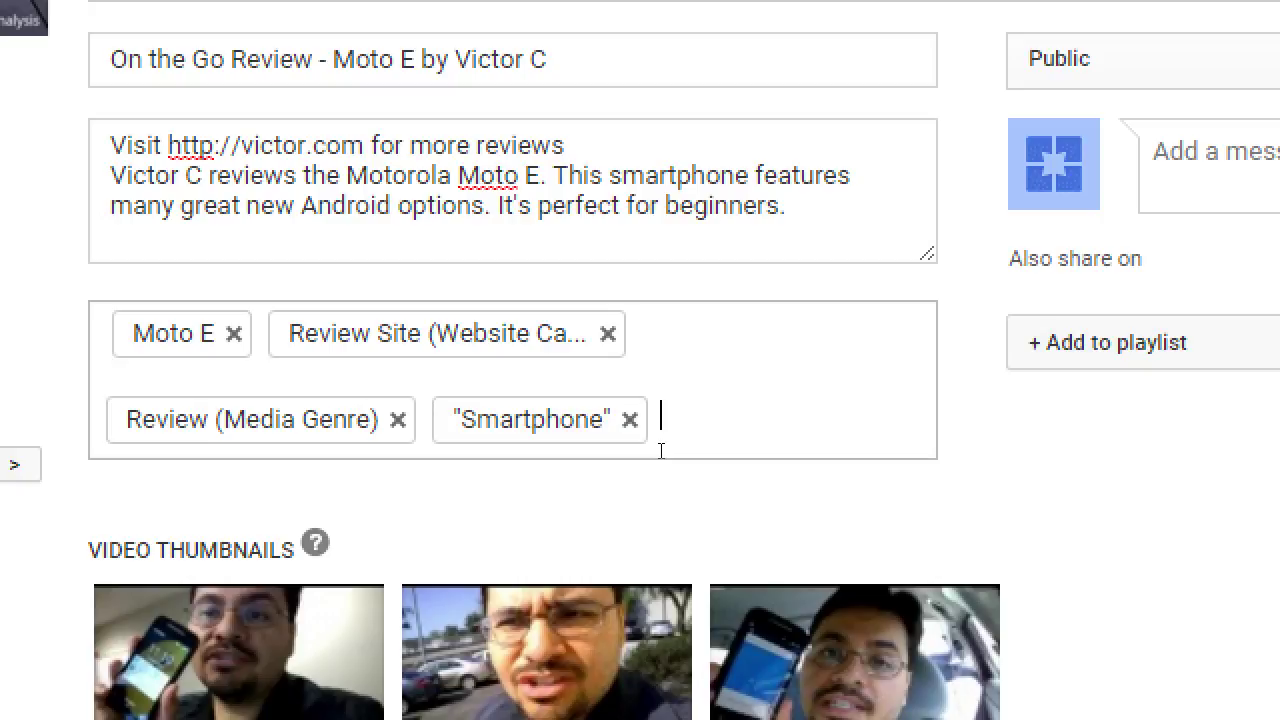
Enter 'how-to' in Tags and keep the How-to (Website Category) suggestion as the fifth tag
{"action": "type", "text": "how-to"}
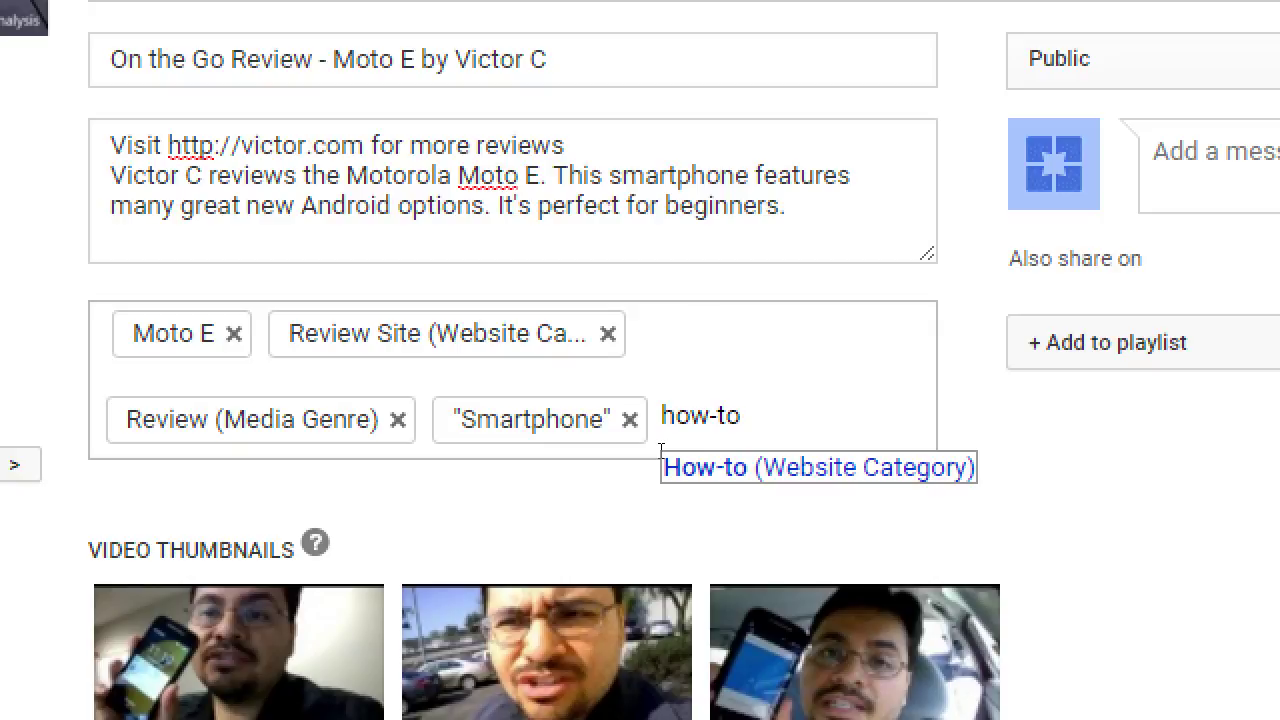
{"action": "key", "text": "Return"}
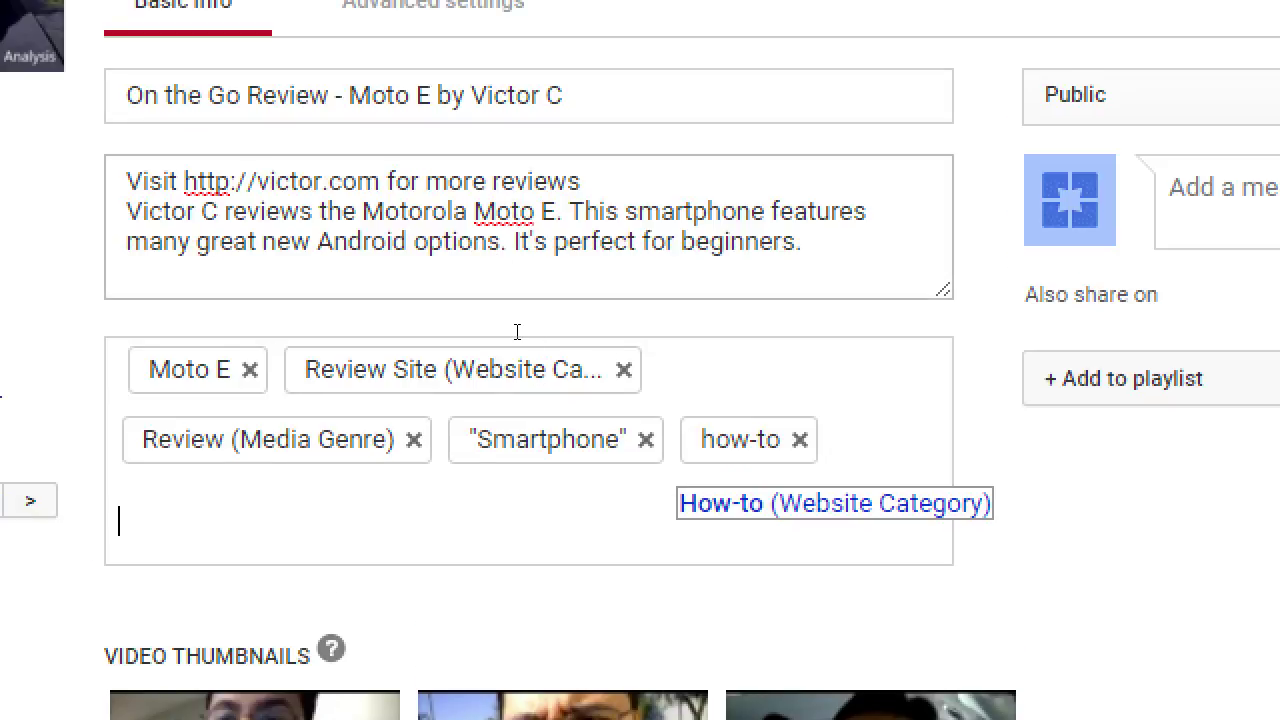
{"action": "key", "text": "shift+Tab"}
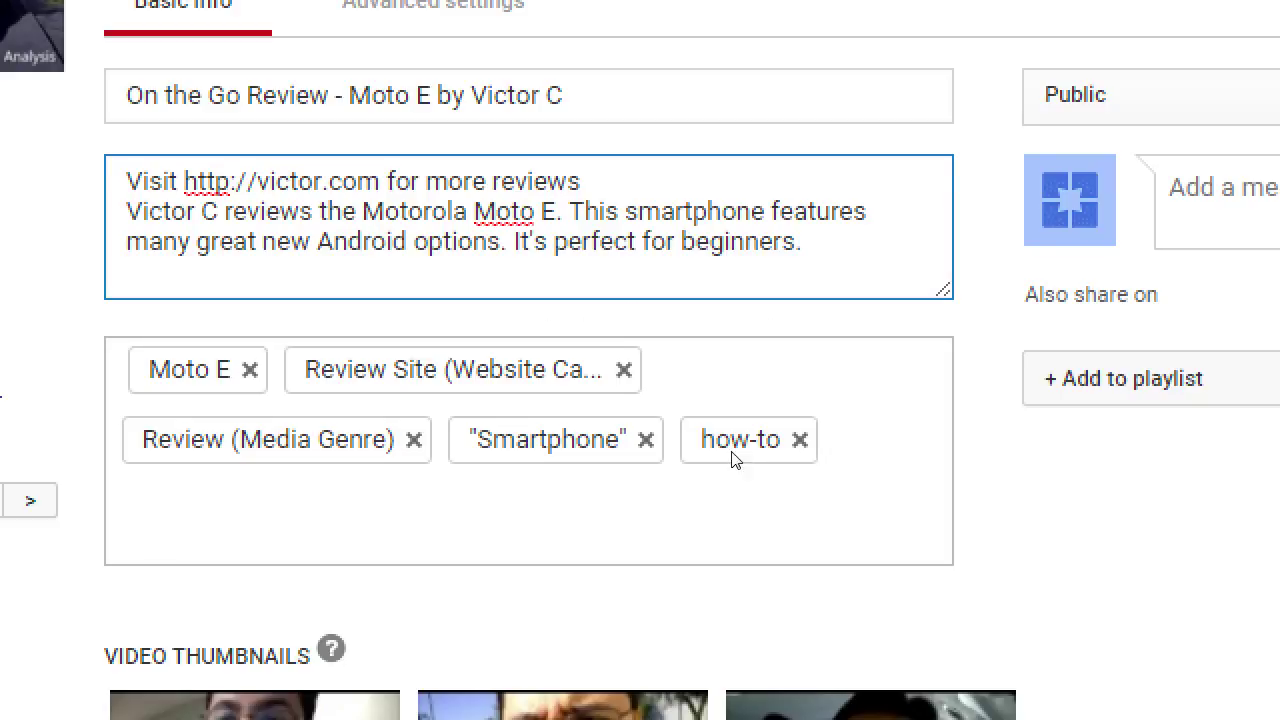
{"action": "left_click", "coordinate": [703, 440]}
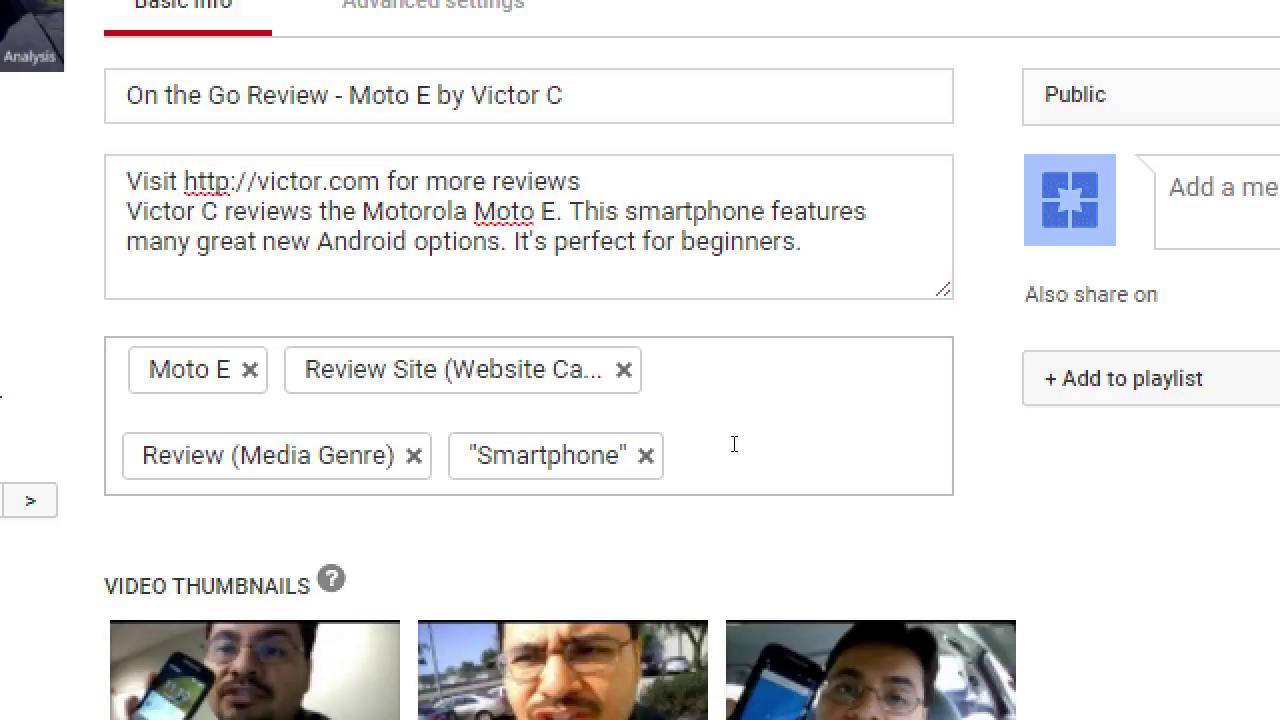
{"action": "type", "text": "how-to"}
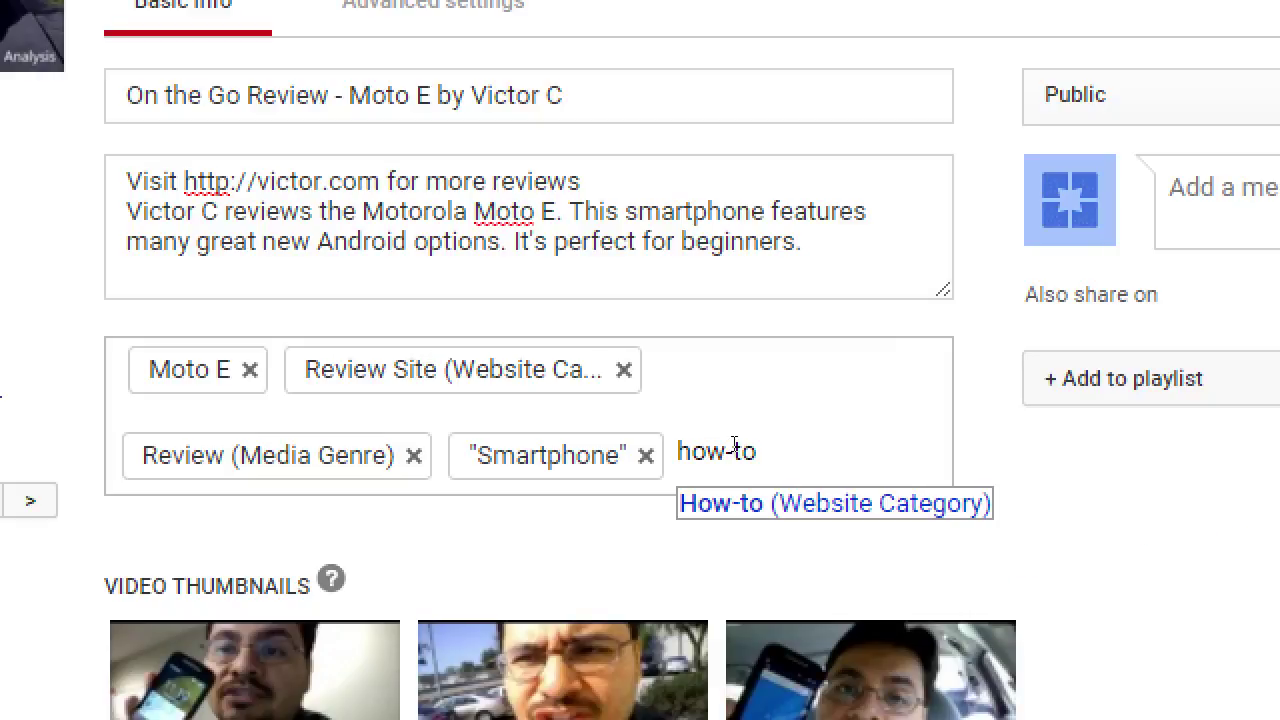
{"action": "key", "text": "Return"}
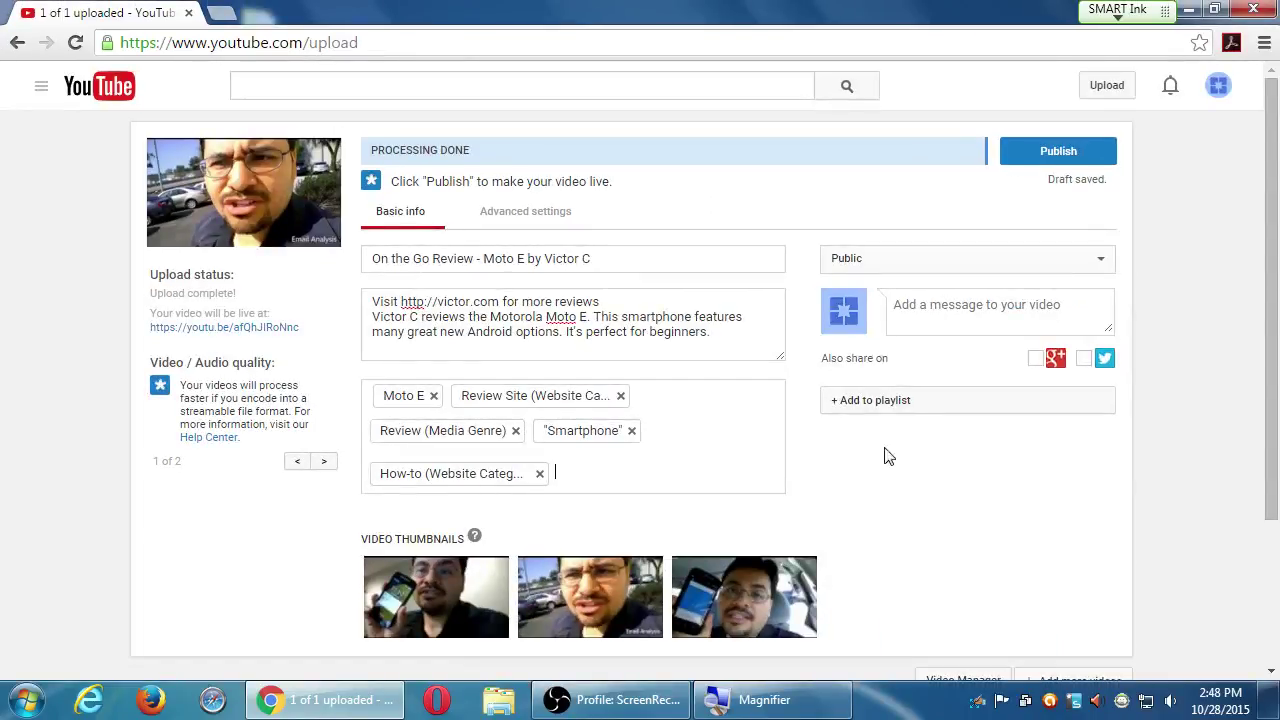
{"action": "scroll", "coordinate": [892, 522], "scroll_direction": "down", "scroll_amount": 2}
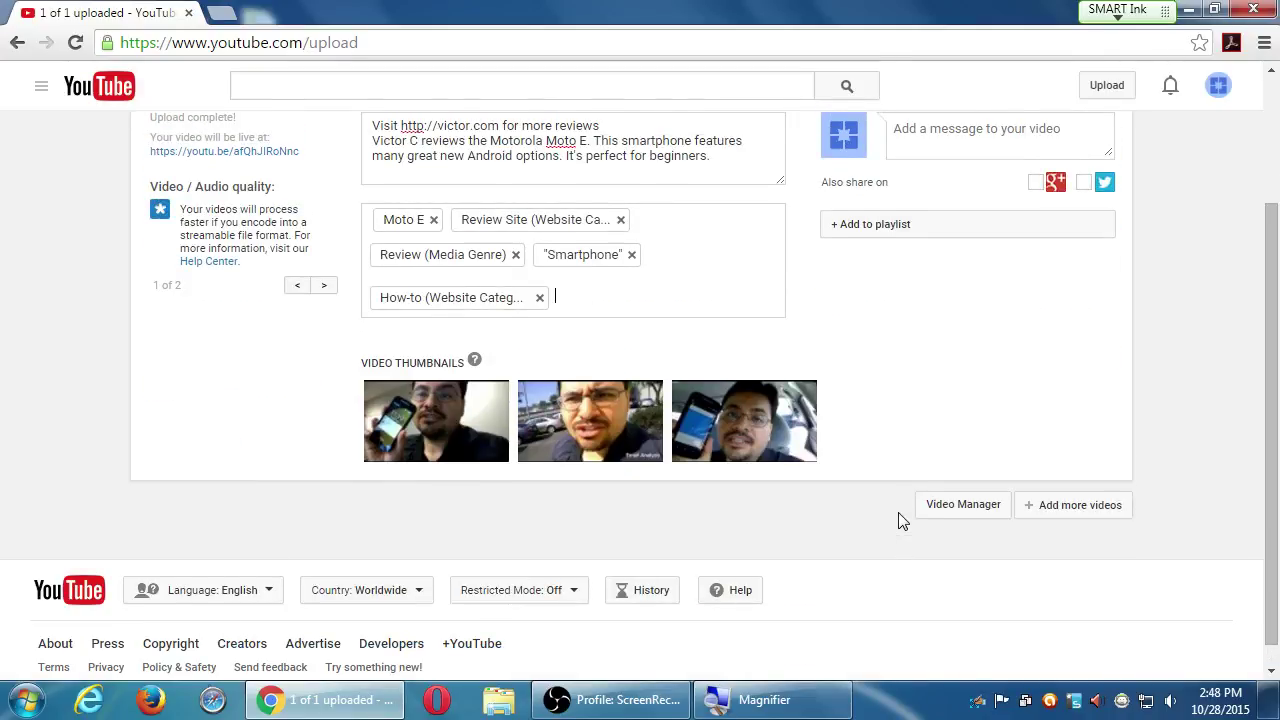
{"action": "scroll", "coordinate": [440, 450], "scroll_direction": "up", "scroll_amount": 2}
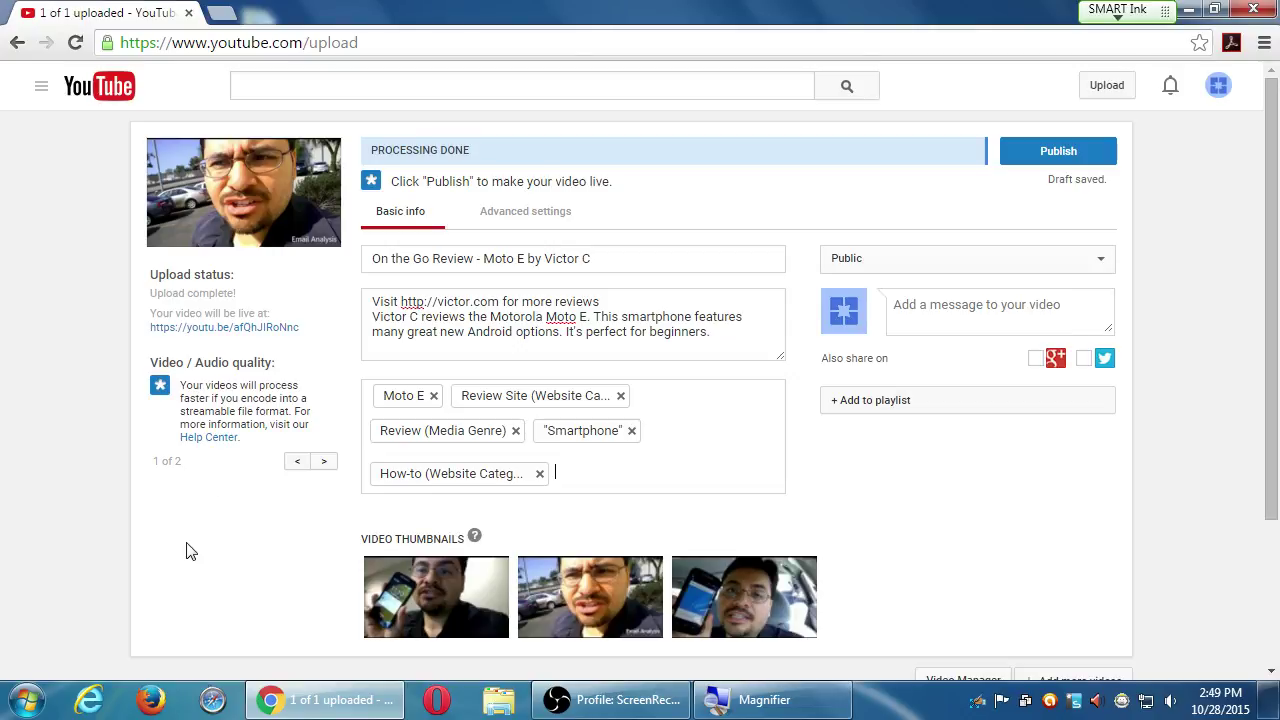
{"action": "scroll", "coordinate": [192, 553], "scroll_direction": "down", "scroll_amount": 3}
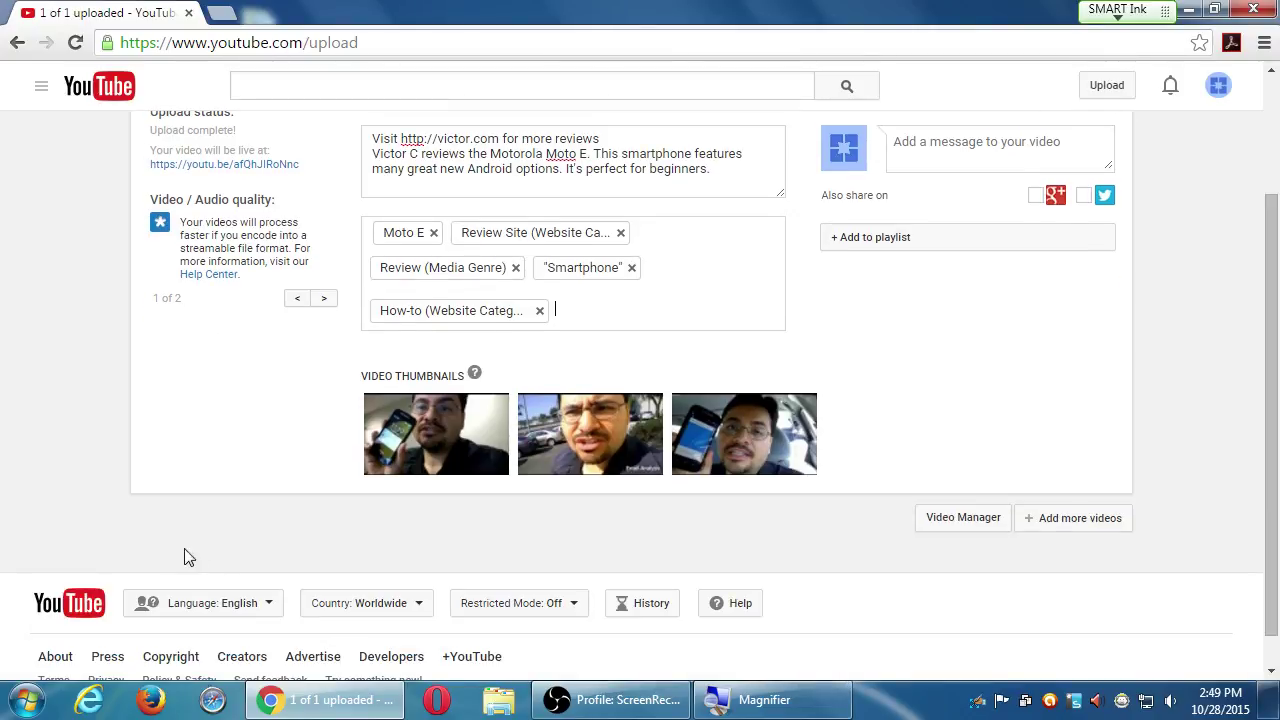
{"action": "mouse_move", "coordinate": [817, 466]}
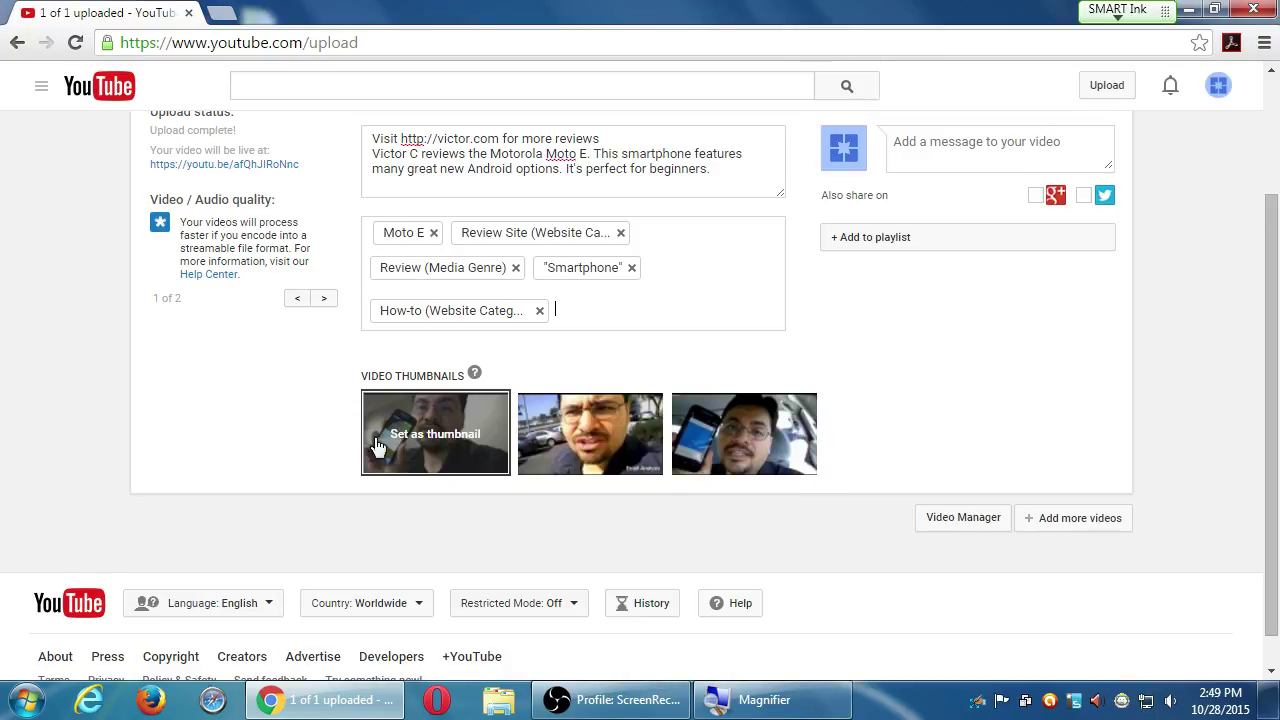
{"action": "scroll", "coordinate": [343, 451], "scroll_direction": "up", "scroll_amount": 3}
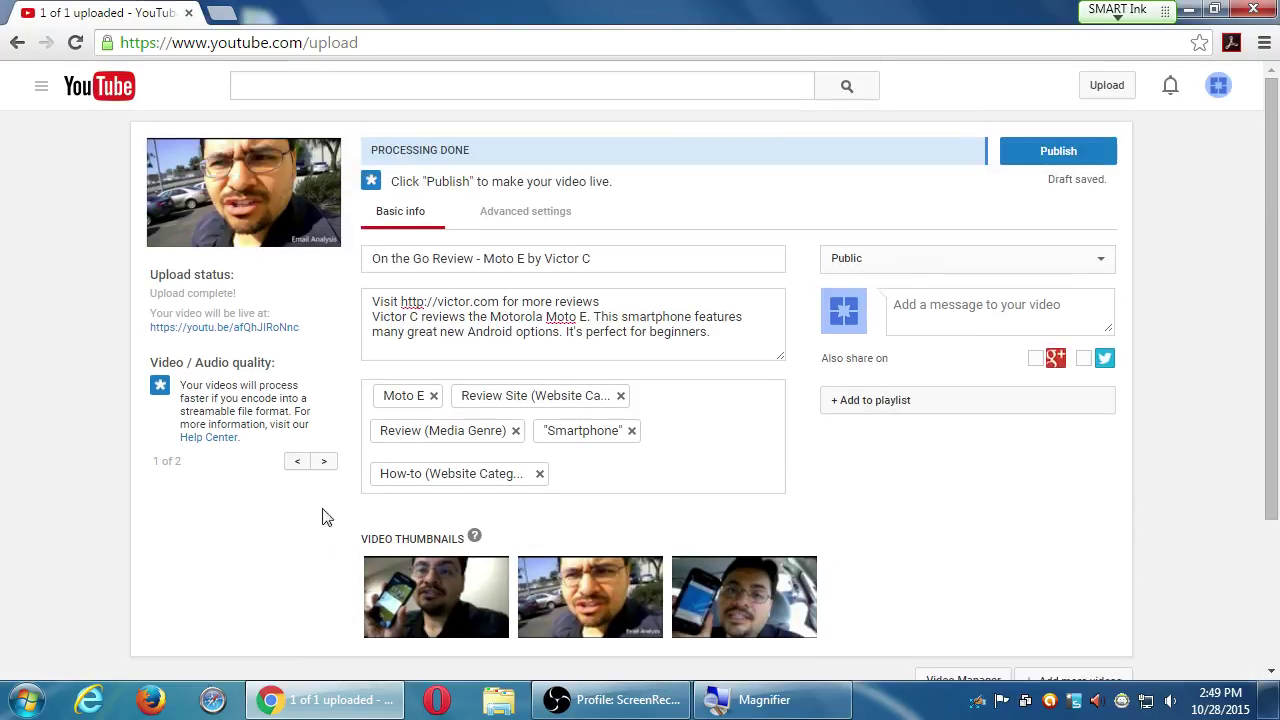
{"action": "mouse_move", "coordinate": [400, 588]}
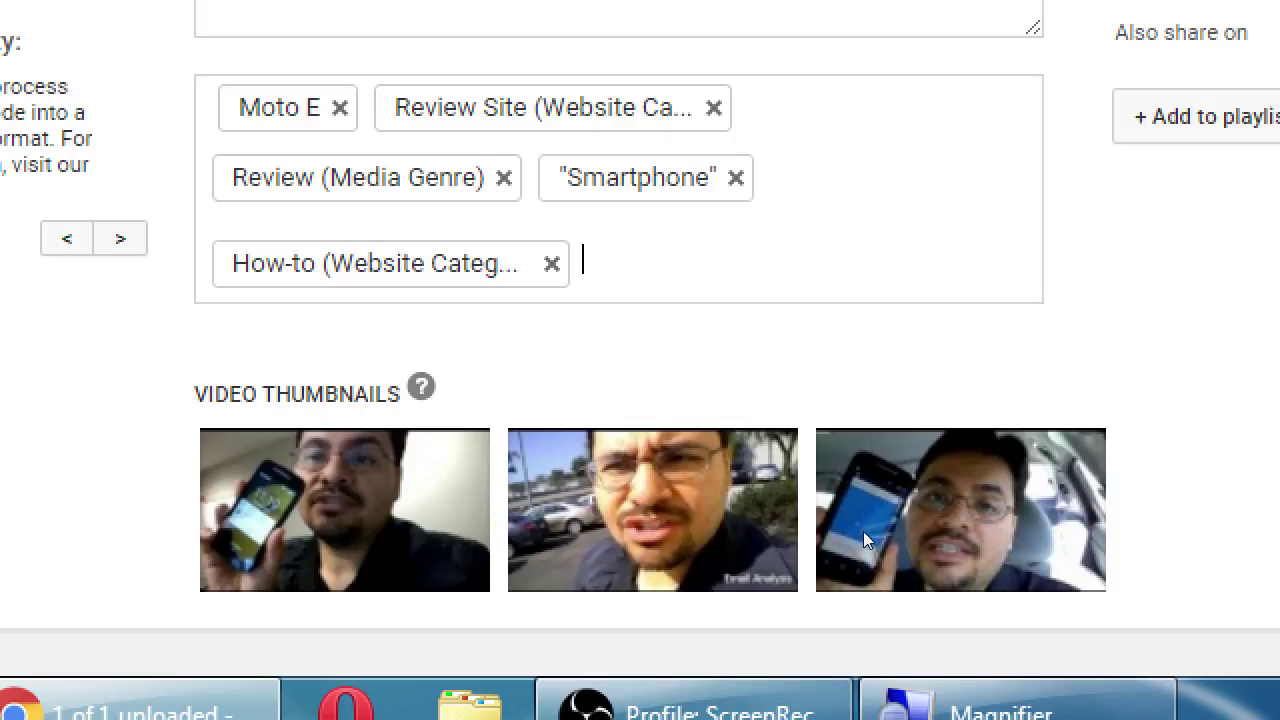
Choose the first auto-generated frame, with the phone held up, as the thumbnail
{"action": "left_click", "coordinate": [418, 590]}
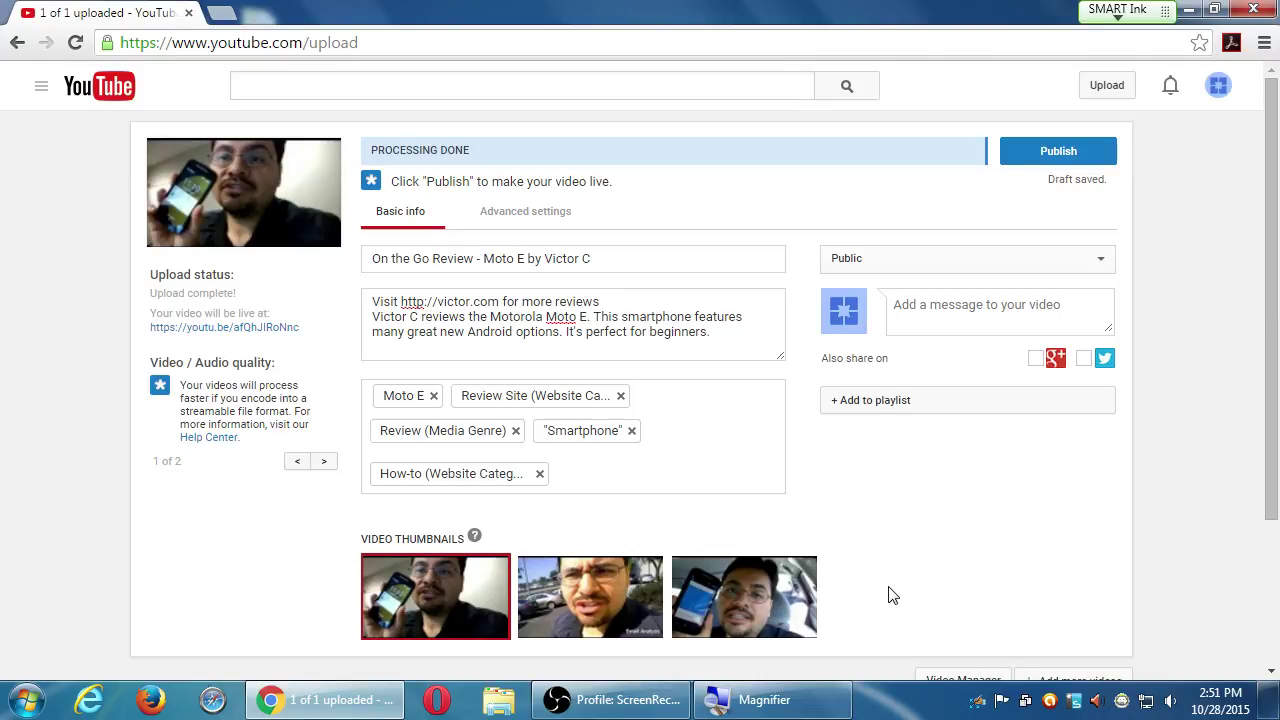
Open a blank Notepad document from the program search
{"action": "key", "text": "super"}
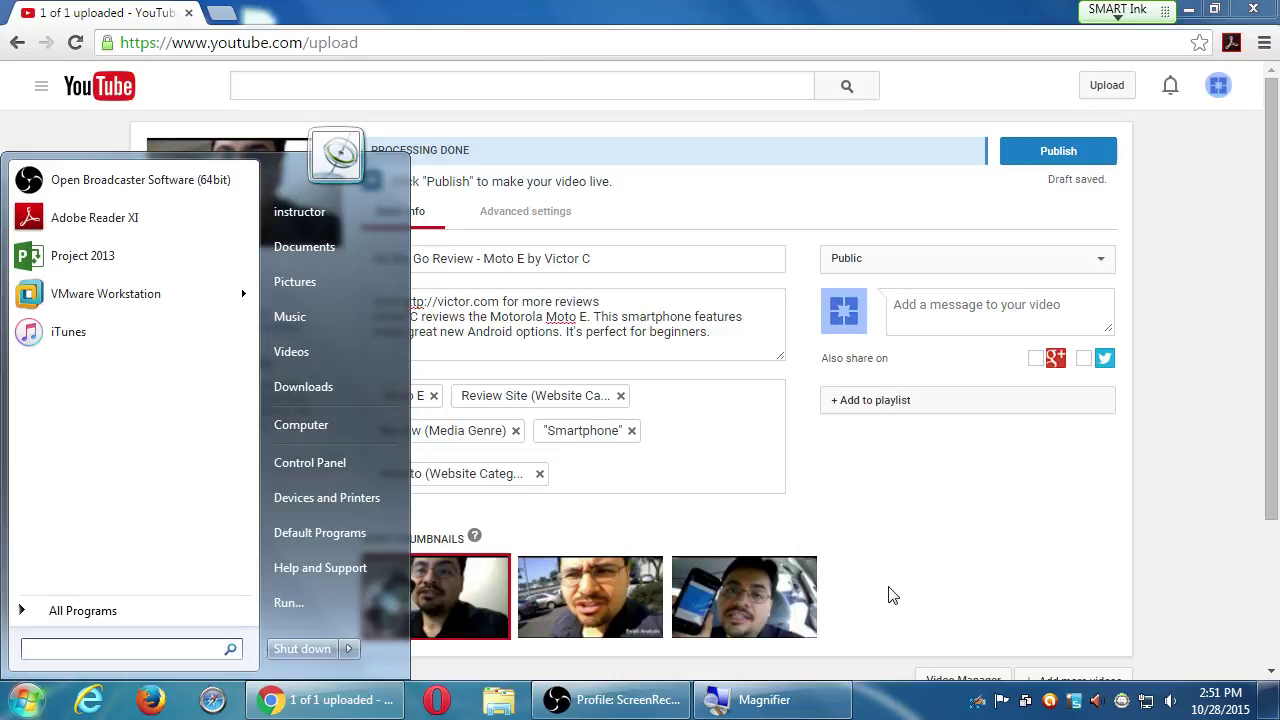
{"action": "type", "text": "note"}
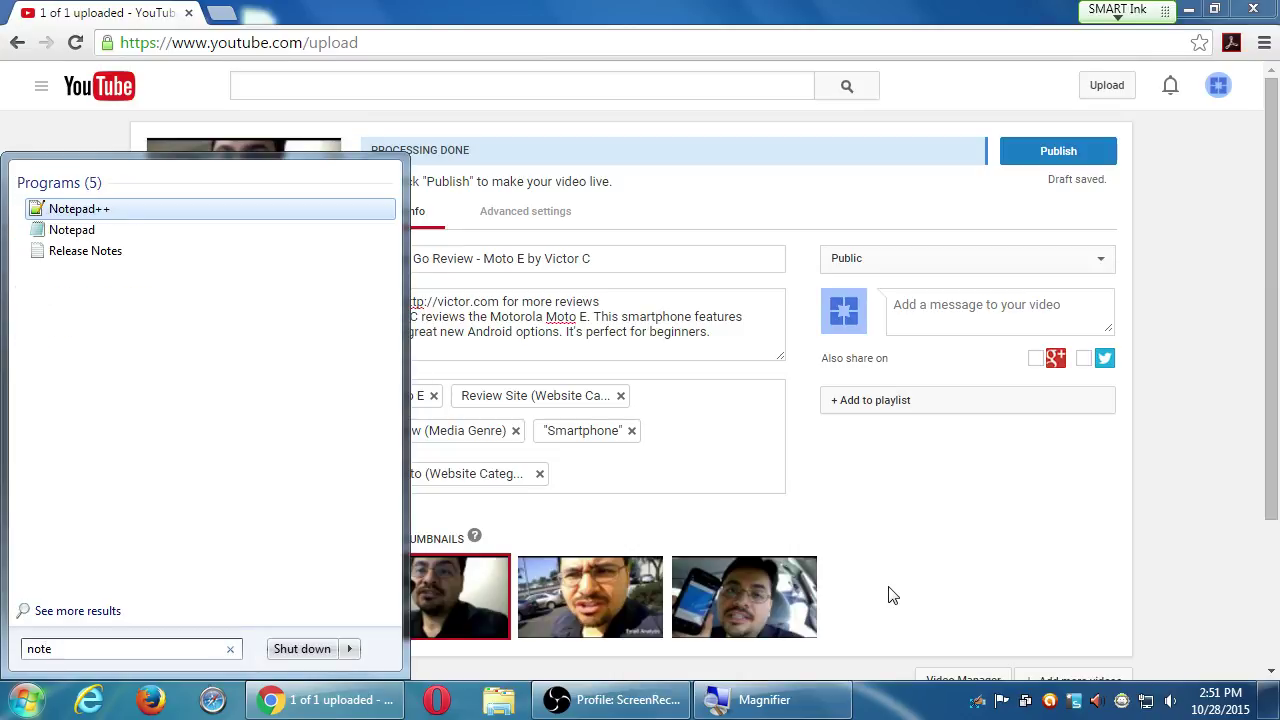
{"action": "key", "text": "Down"}
{"action": "key", "text": "Return"}
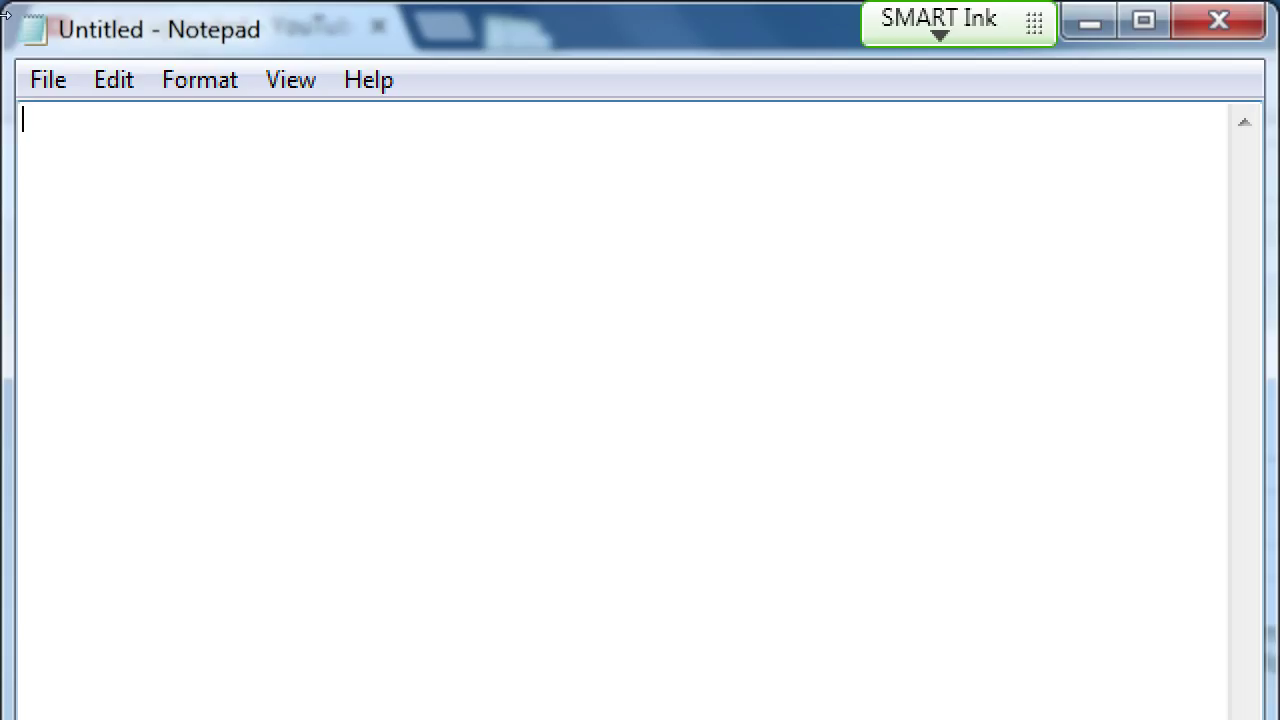
Type 'YouTube Thumbnail size: 1920px by 1080px' into the note
{"action": "type", "text": "YouTube "}
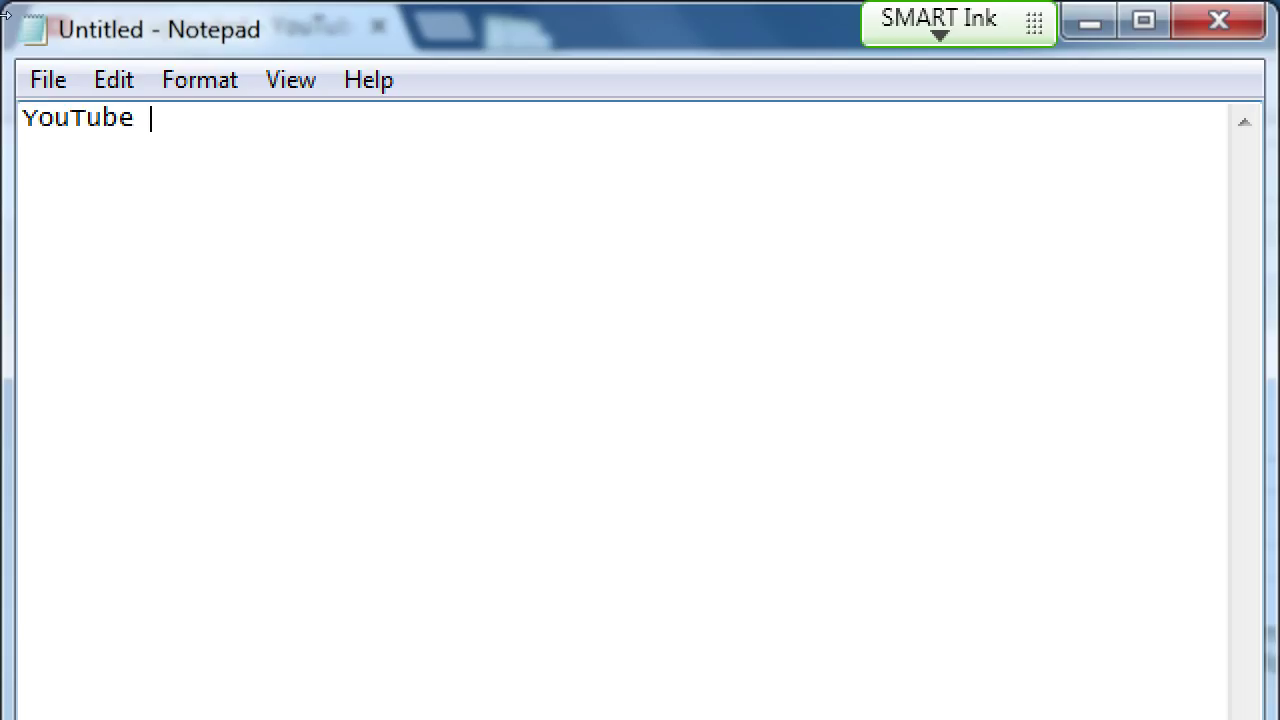
{"action": "type", "text": "Thumbnail "}
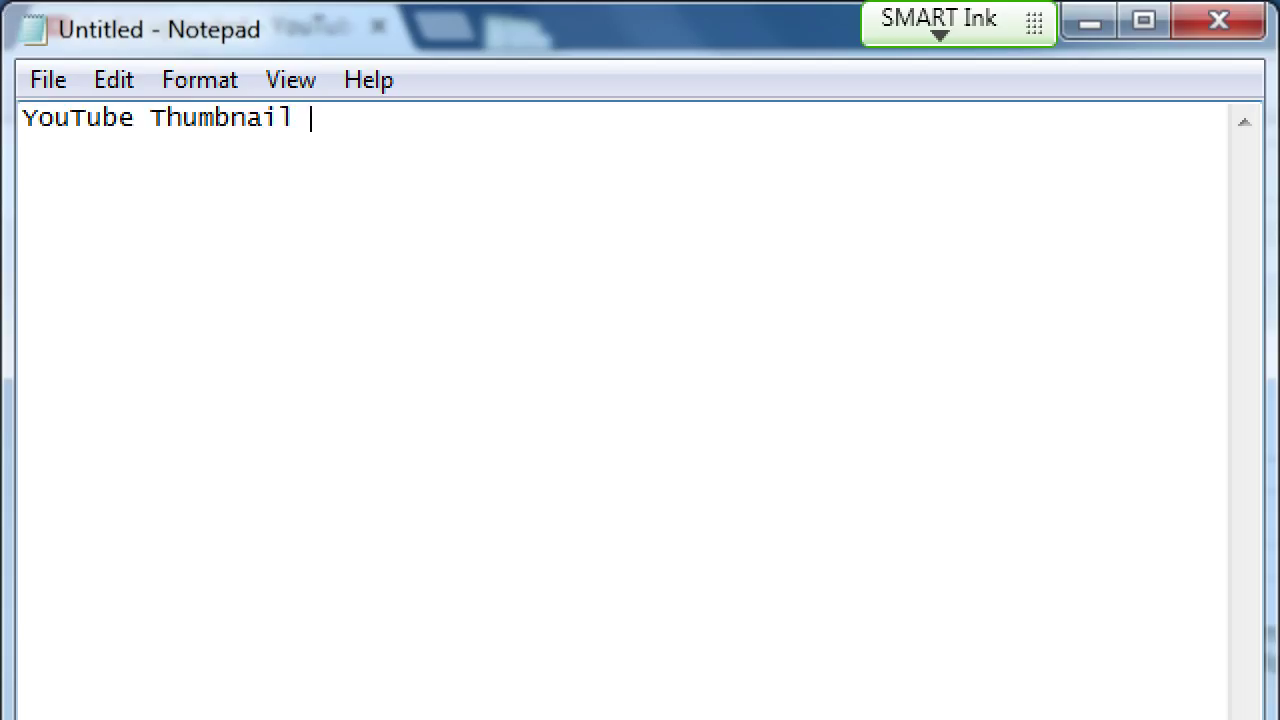
{"action": "type", "text": "size:   19"}
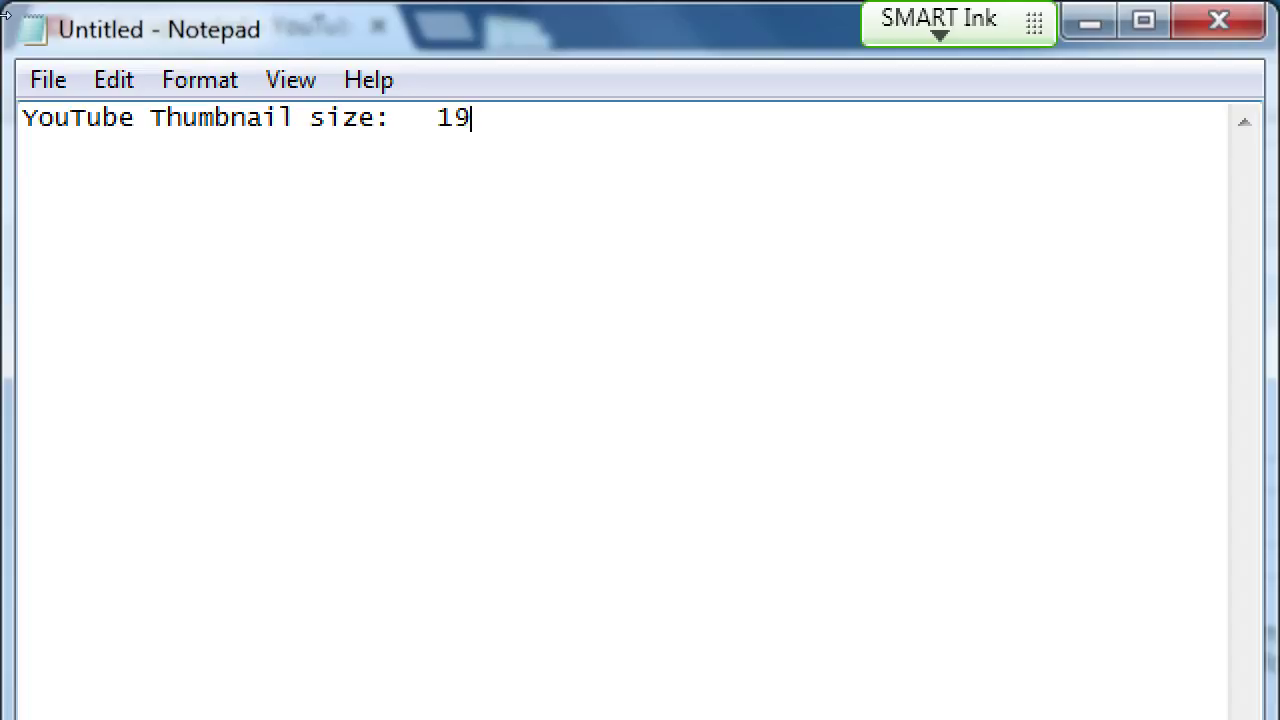
{"action": "type", "text": "20px by "}
{"action": "type", "text": "1"}
{"action": "key", "text": "BackSpace"}
{"action": "type", "text": "by 10x"}
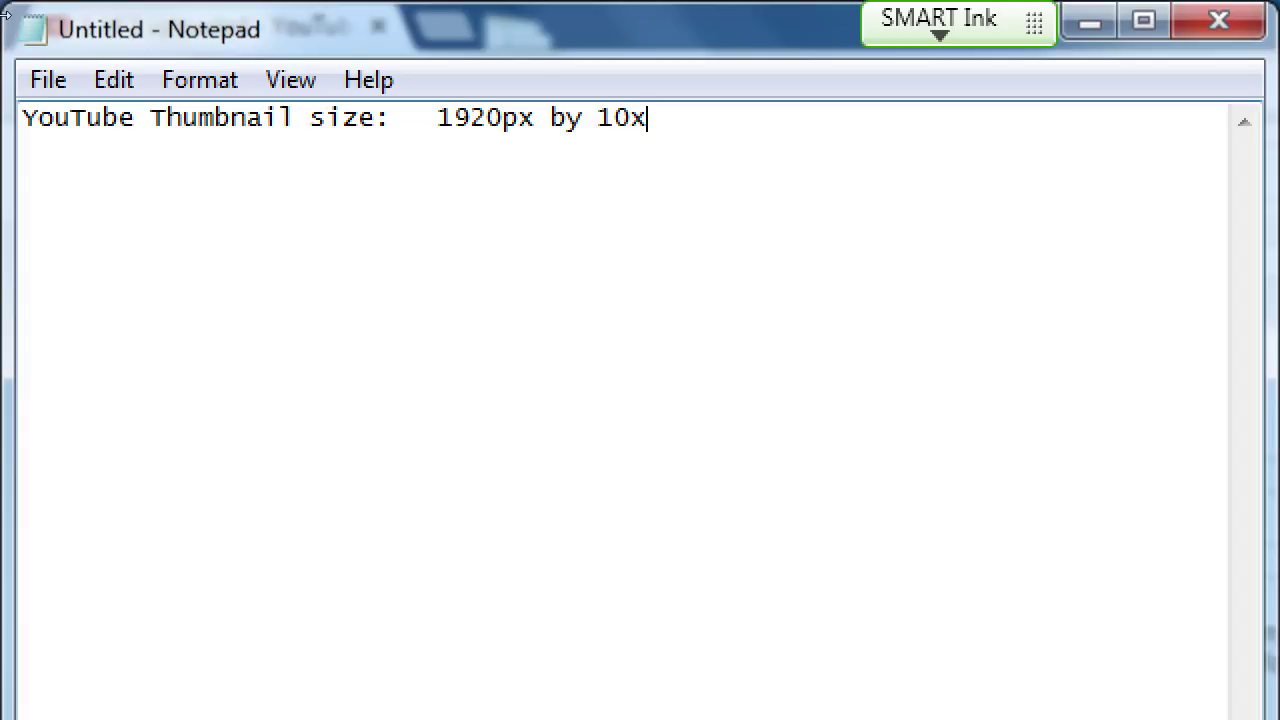
{"action": "key", "text": "BackSpace"}
{"action": "type", "text": "80px"}
{"action": "key", "text": "super+minus"}
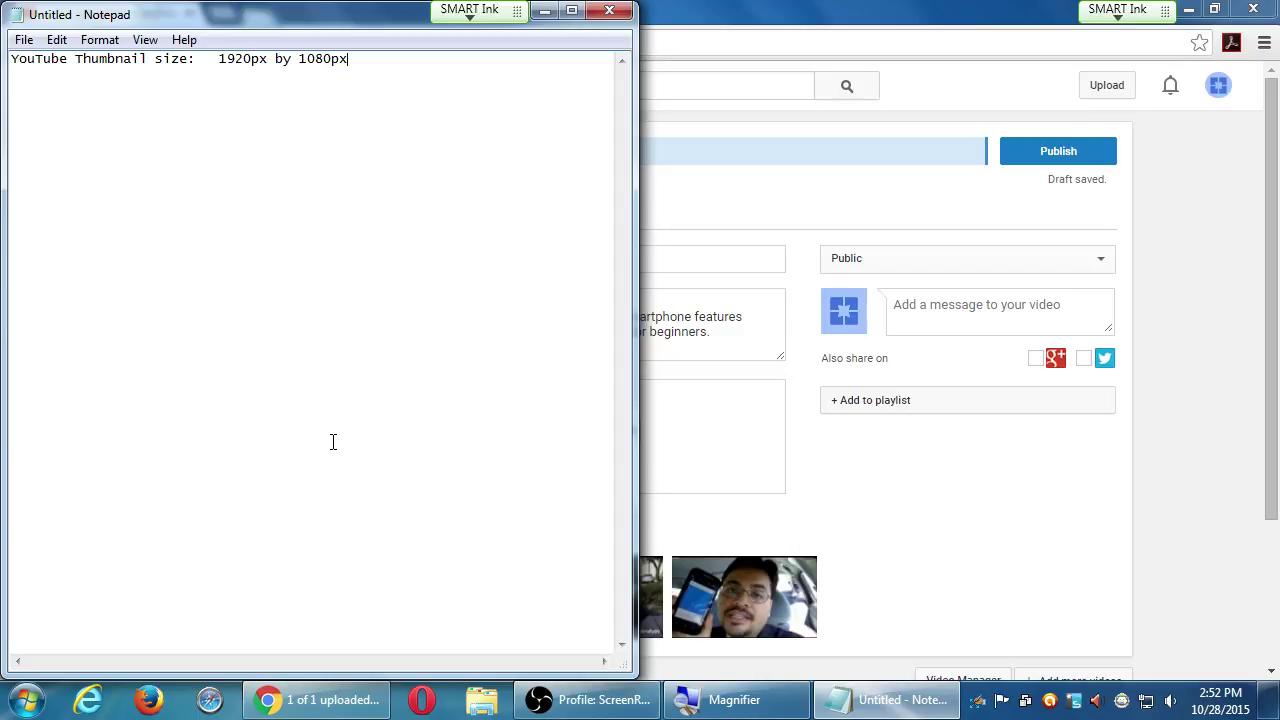
Load the creator's channel address in a new Chrome tab, then go back to the upload tab
{"action": "left_click", "coordinate": [944, 544]}
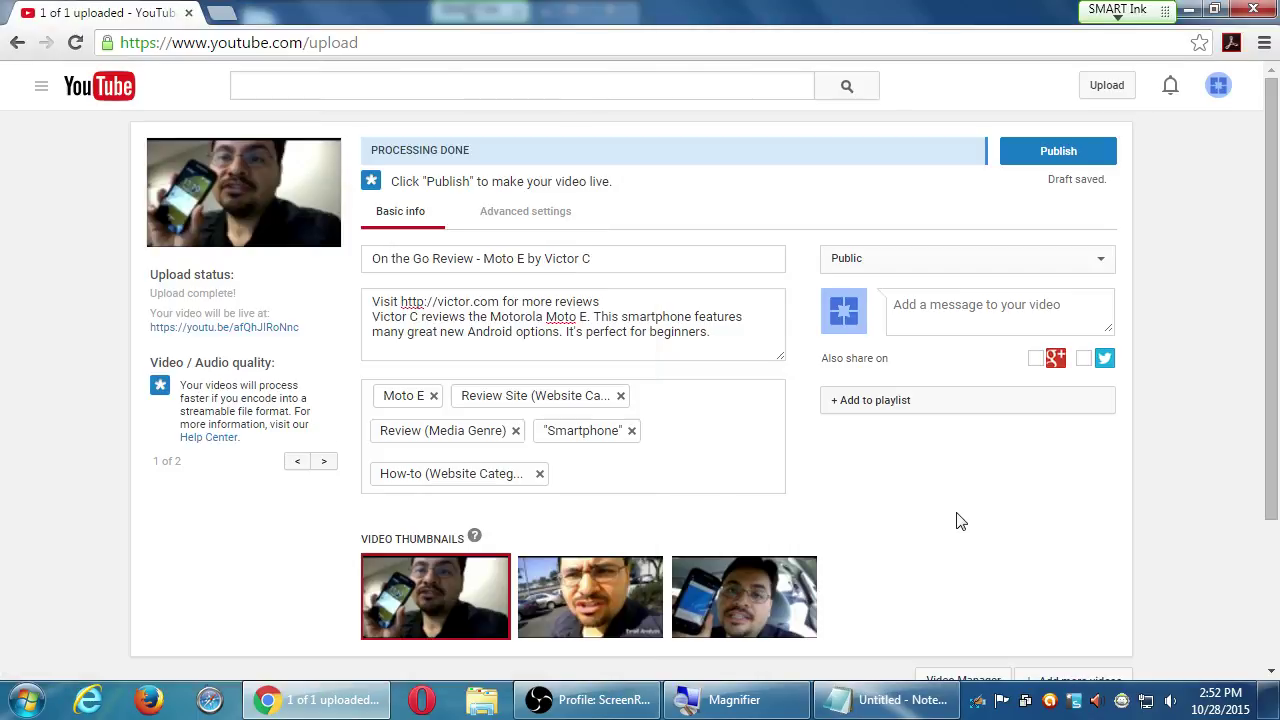
{"action": "left_click", "coordinate": [222, 13]}
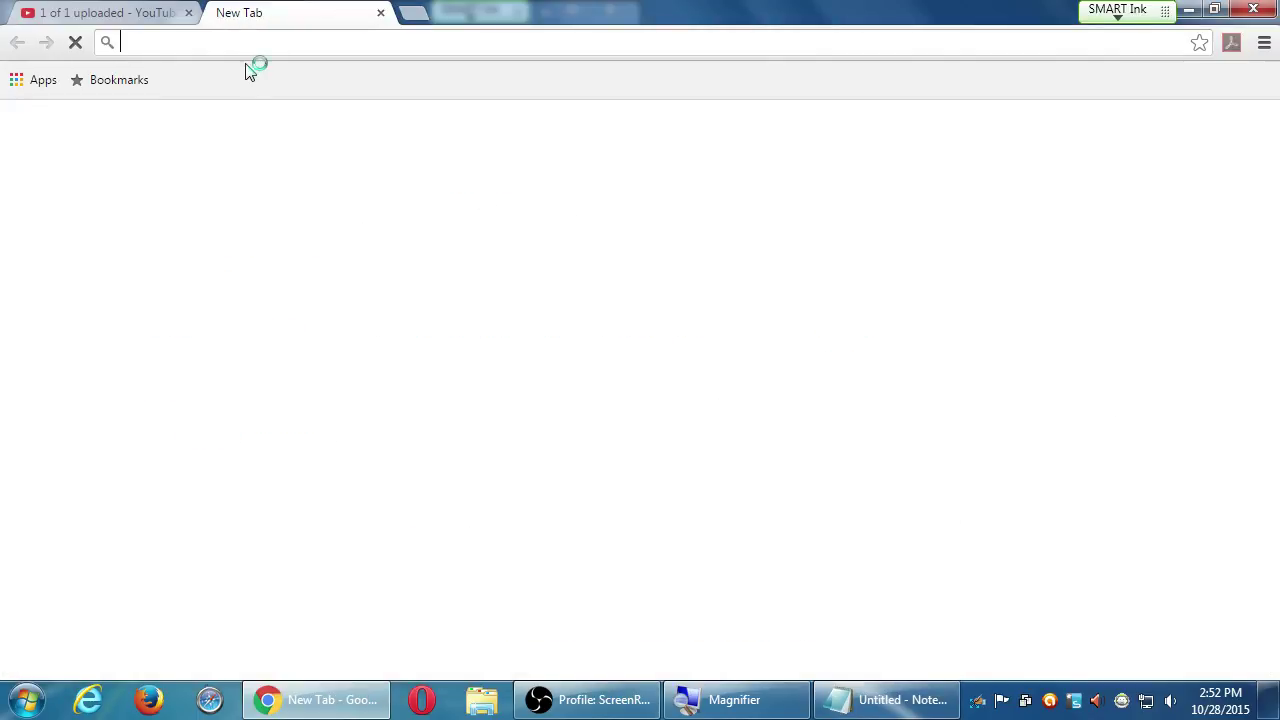
{"action": "type", "text": "youtube"}
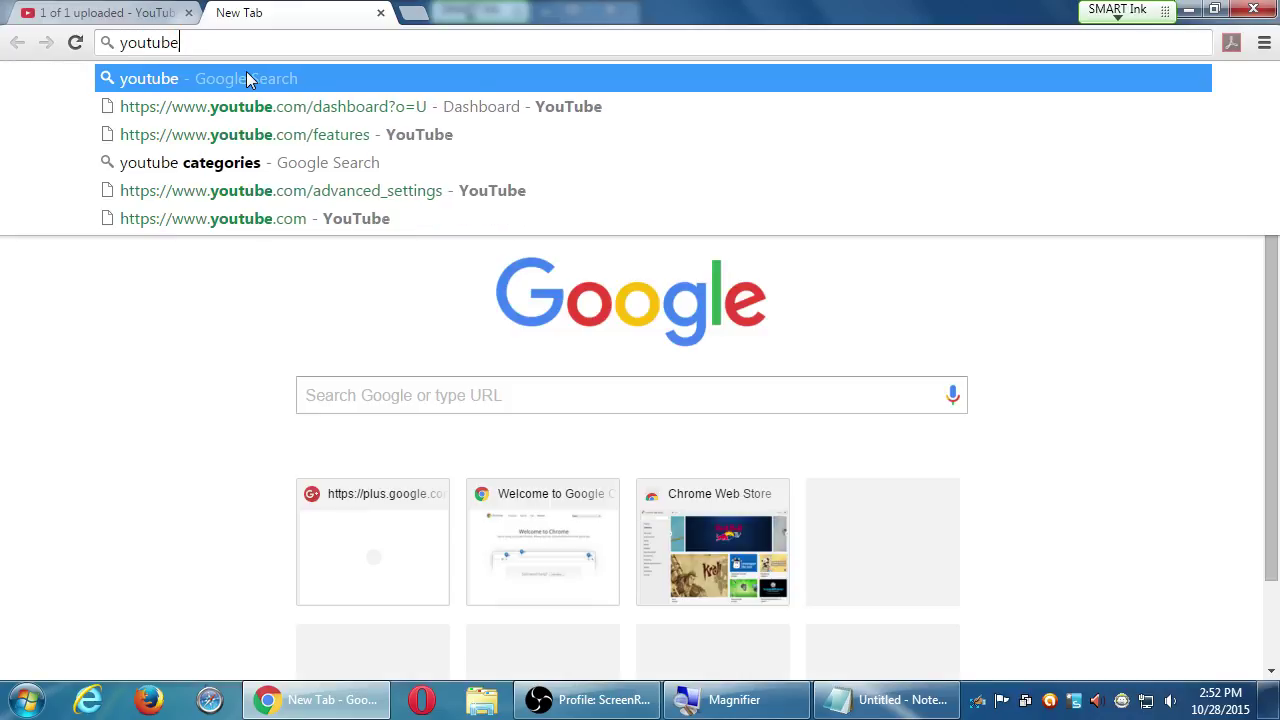
{"action": "type", "text": ".com/vmcampos"}
{"action": "key", "text": "BackSpace"}
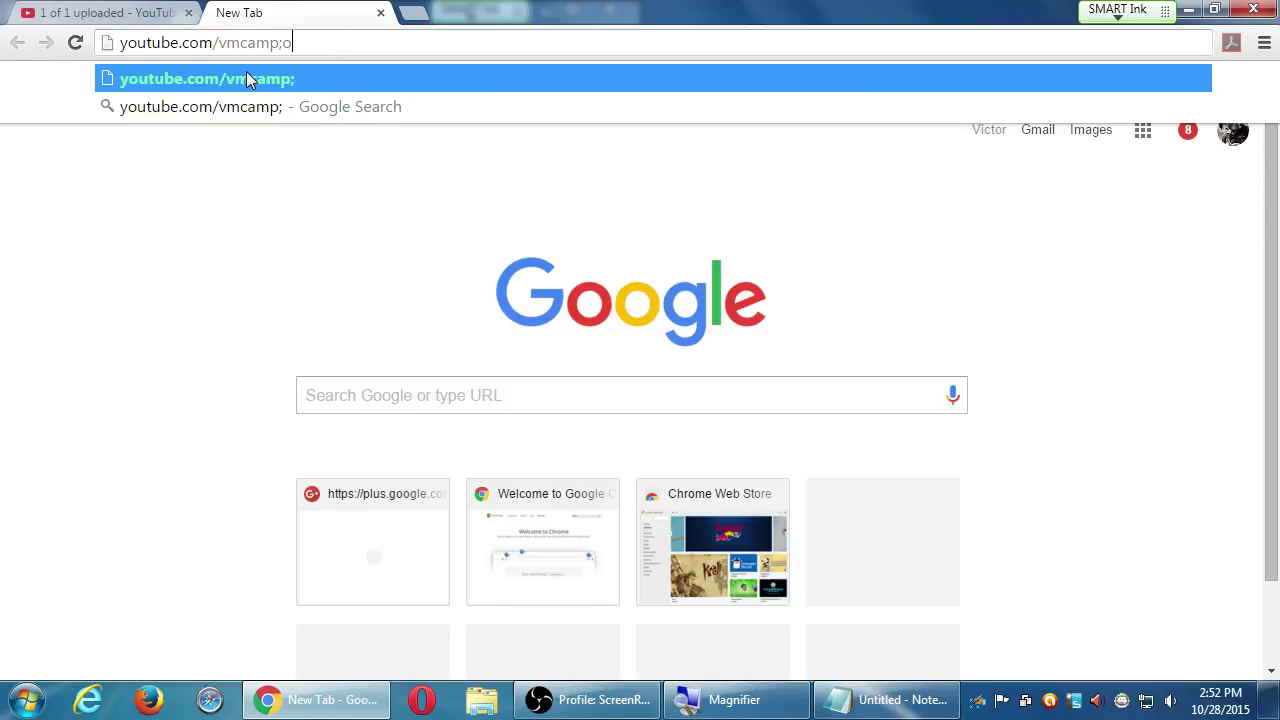
{"action": "type", "text": "sjr"}
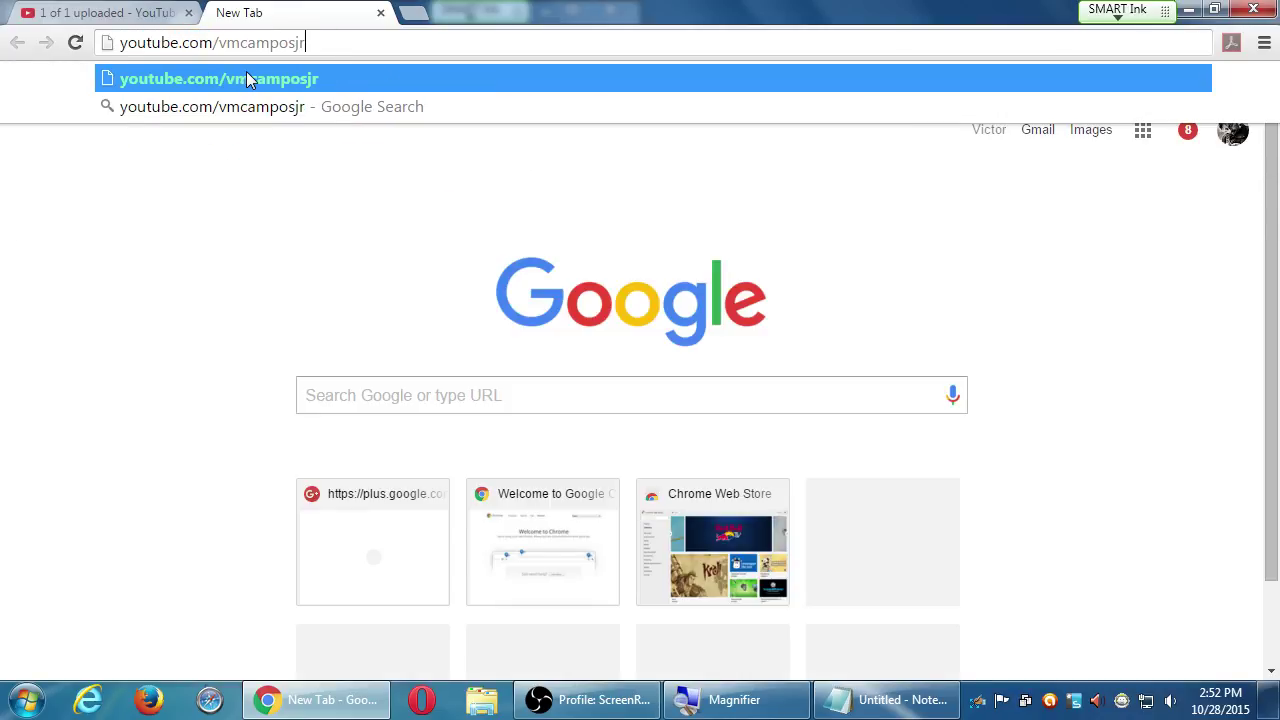
{"action": "key", "text": "Return"}
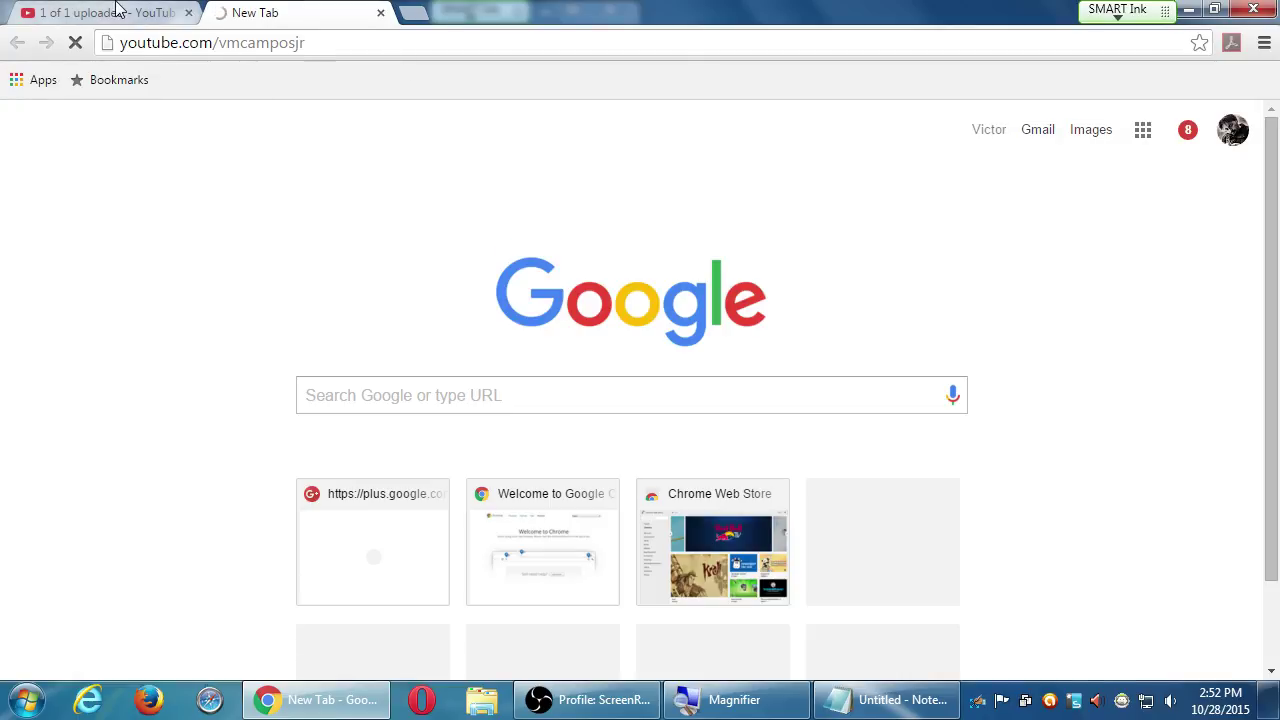
{"action": "left_click", "coordinate": [114, 10]}
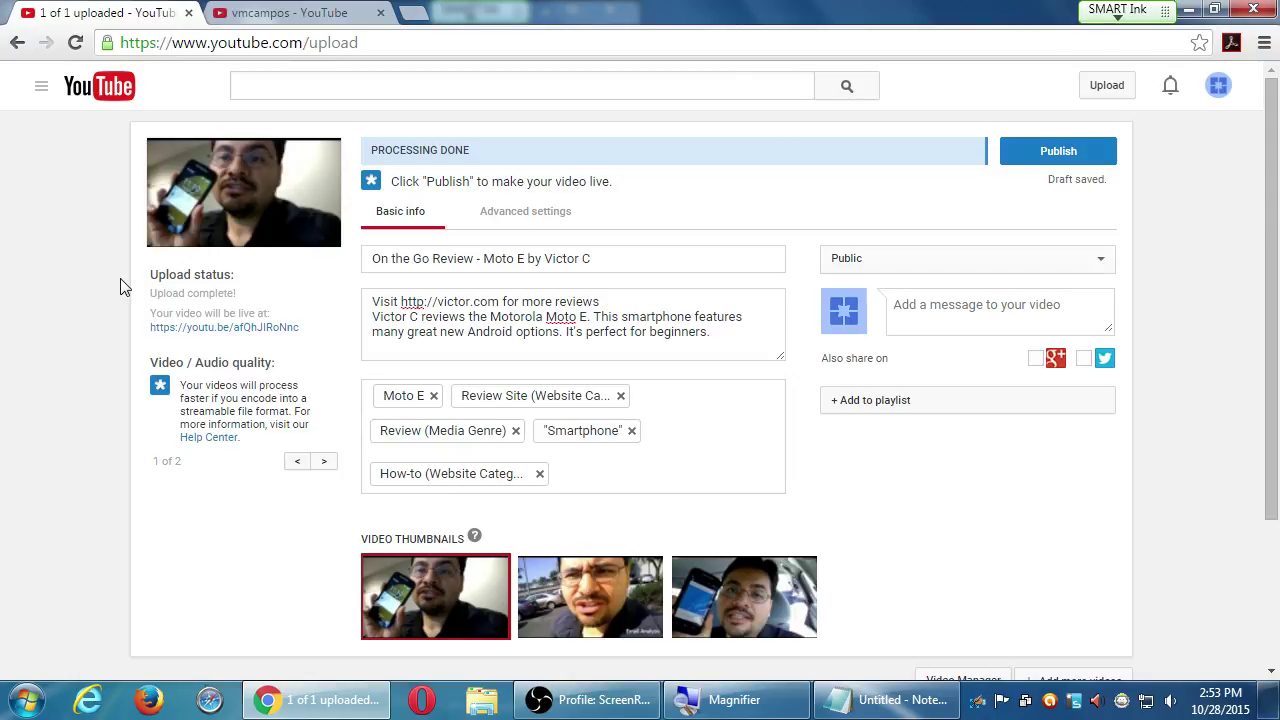
Switch from Chrome to the thumbnail-size note in Notepad with Alt+Tab
{"action": "key", "text": "alt+Tab"}
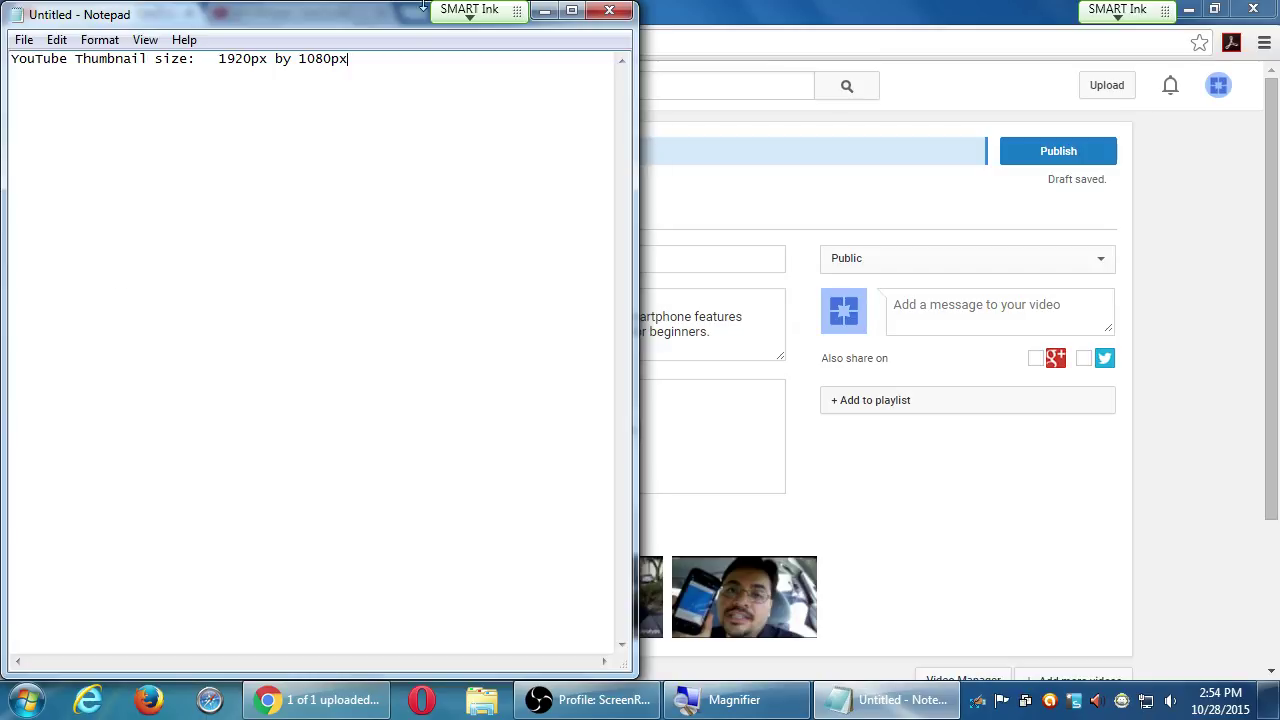
Bring Chrome in front of Notepad and switch to the channel's YouTube tab
{"action": "left_click", "coordinate": [776, 15]}
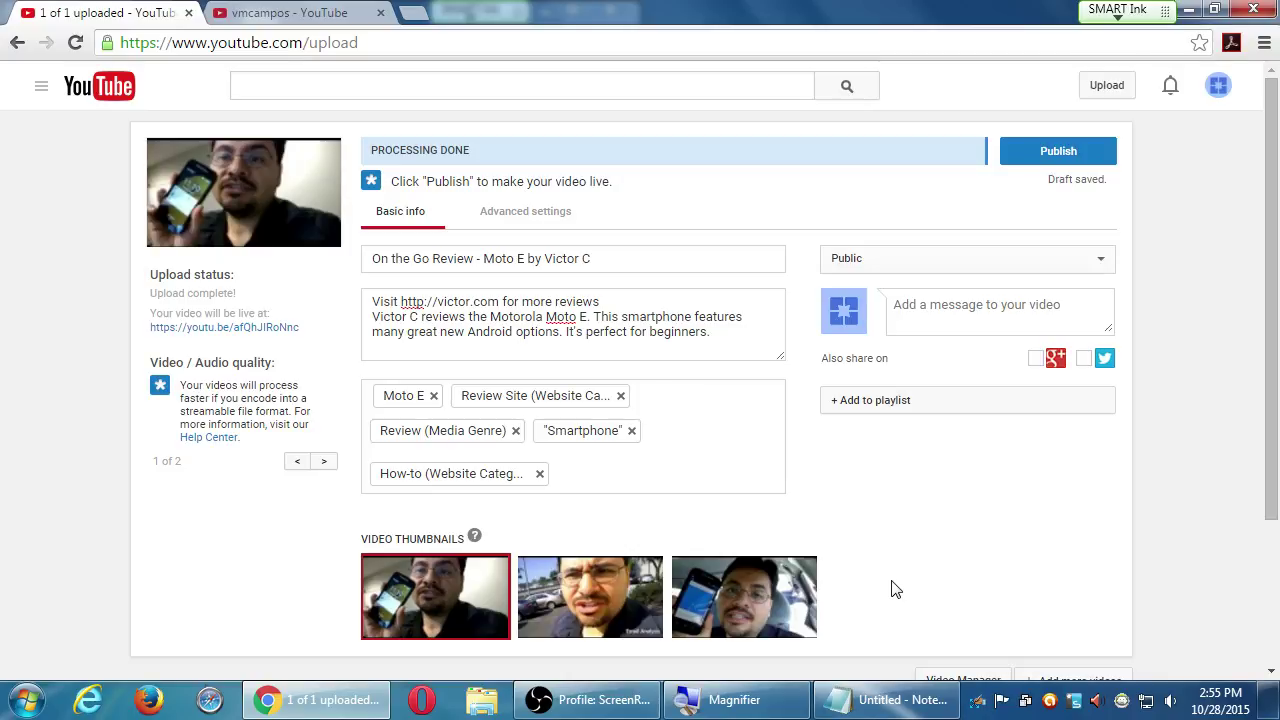
{"action": "left_click", "coordinate": [228, 10]}
Show the channel's Videos grid, zooming the page out and back to preview it
{"action": "left_click", "coordinate": [312, 400]}
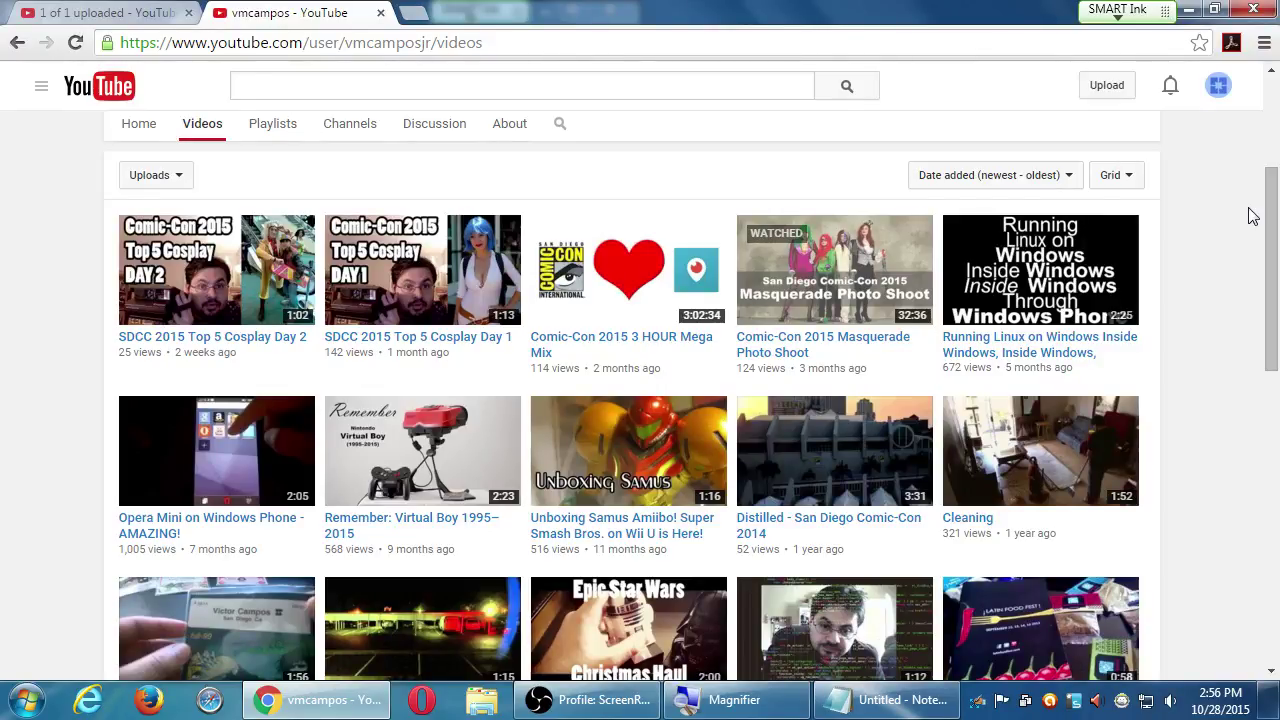
{"action": "key", "text": "super+plus"}
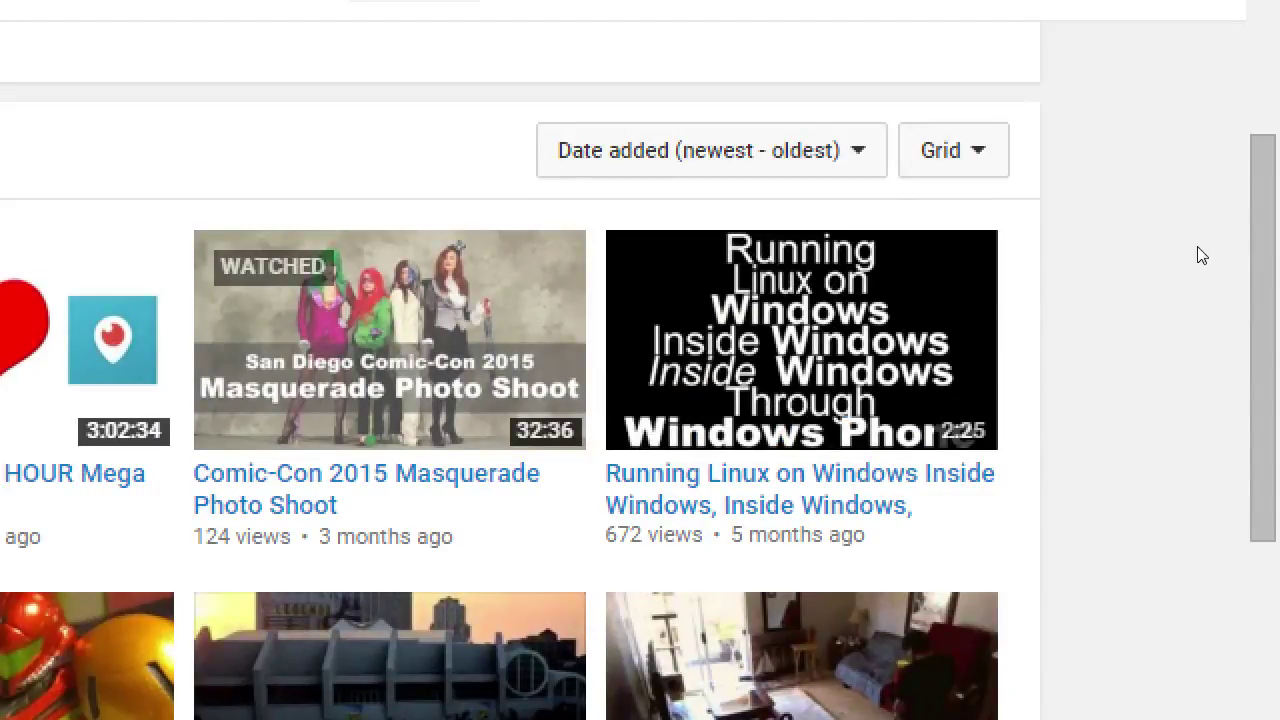
{"action": "key", "text": "super+minus"}
{"action": "key", "text": "ctrl+minus"}
{"action": "key", "text": "ctrl+minus"}
{"action": "key", "text": "ctrl+minus"}
{"action": "key", "text": "ctrl+minus"}
{"action": "key", "text": "ctrl+minus"}
{"action": "key", "text": "ctrl+minus"}
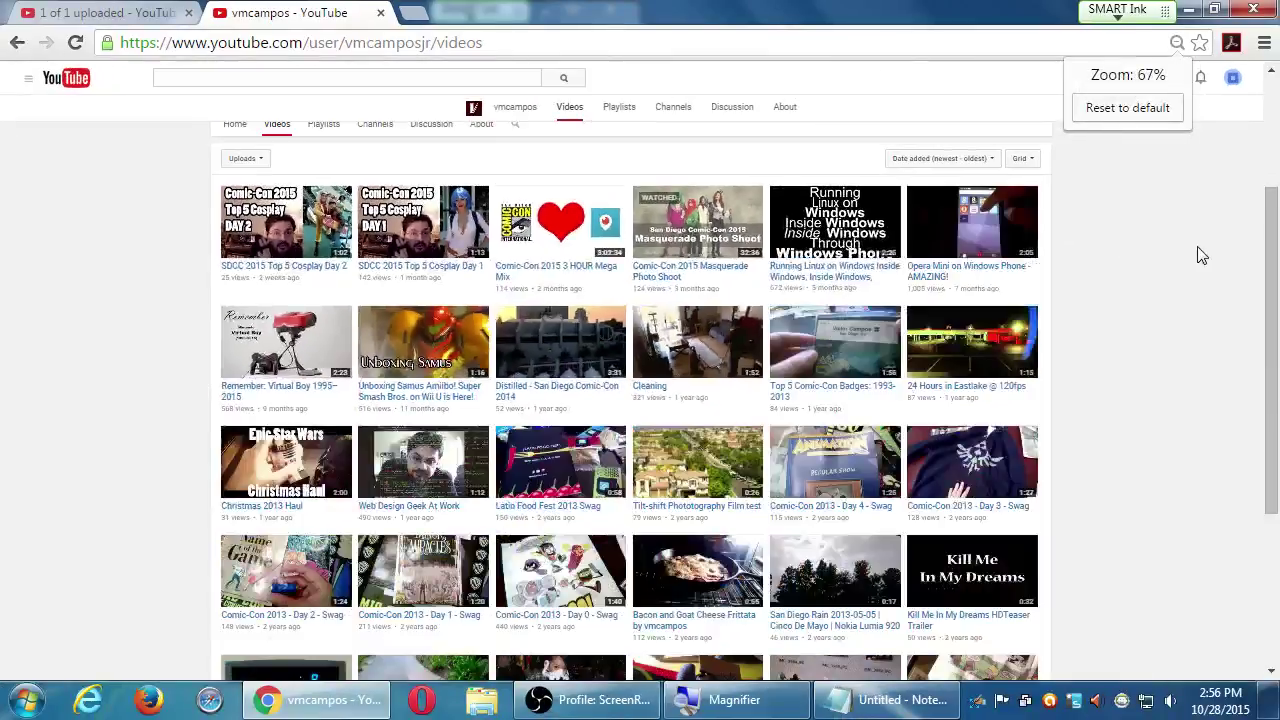
{"action": "key", "text": "ctrl+minus"}
{"action": "key", "text": "ctrl+plus"}
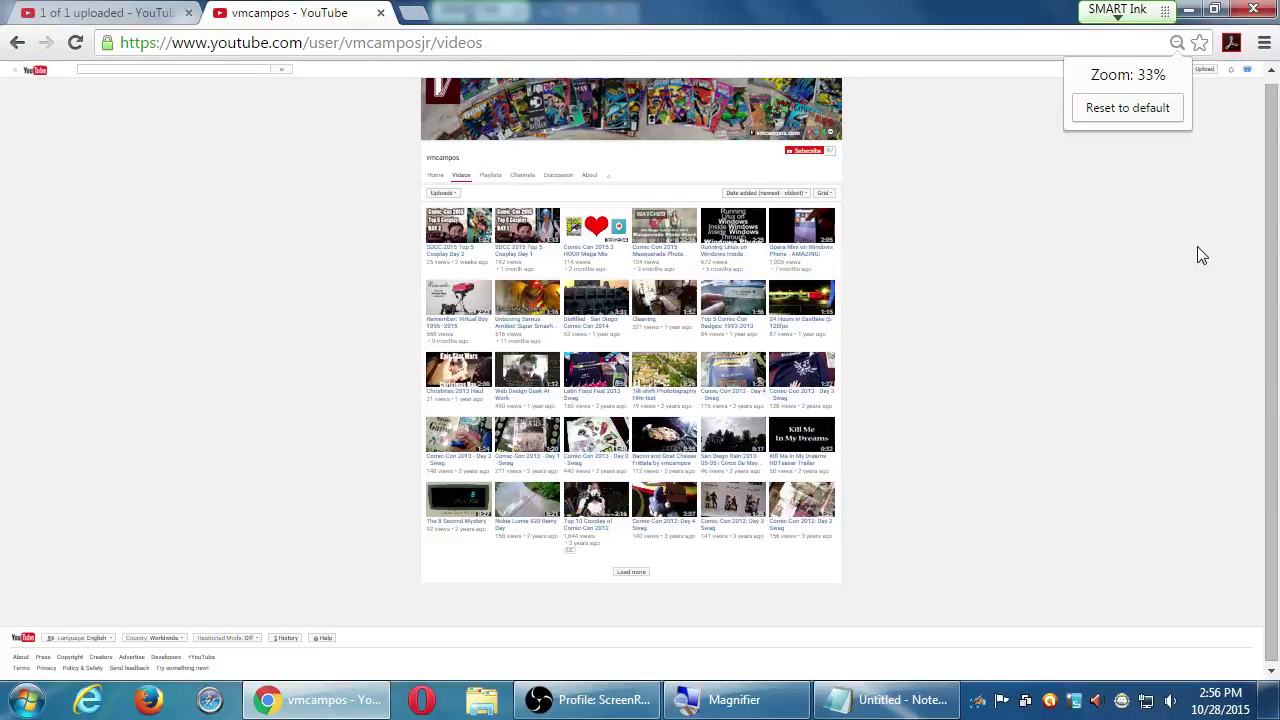
{"action": "key", "text": "ctrl+plus"}
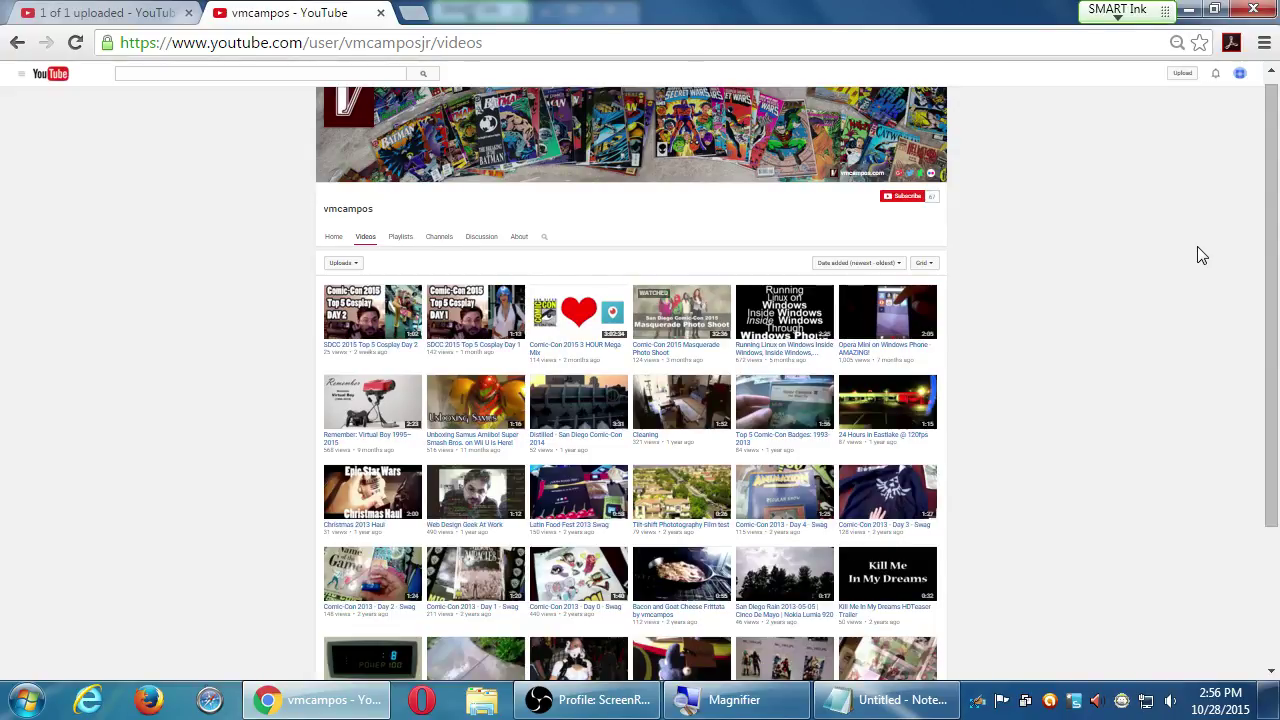
{"action": "key", "text": "ctrl+0"}
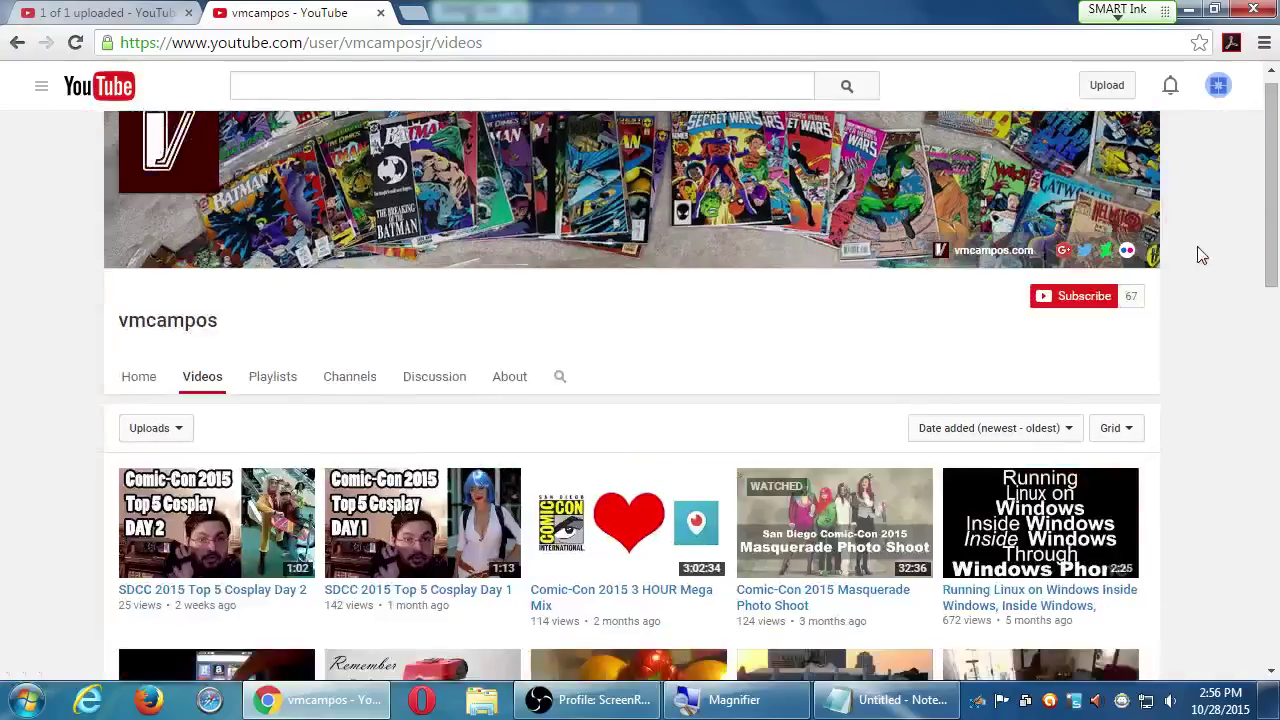
{"action": "scroll", "coordinate": [1214, 290], "scroll_direction": "down", "scroll_amount": 2}
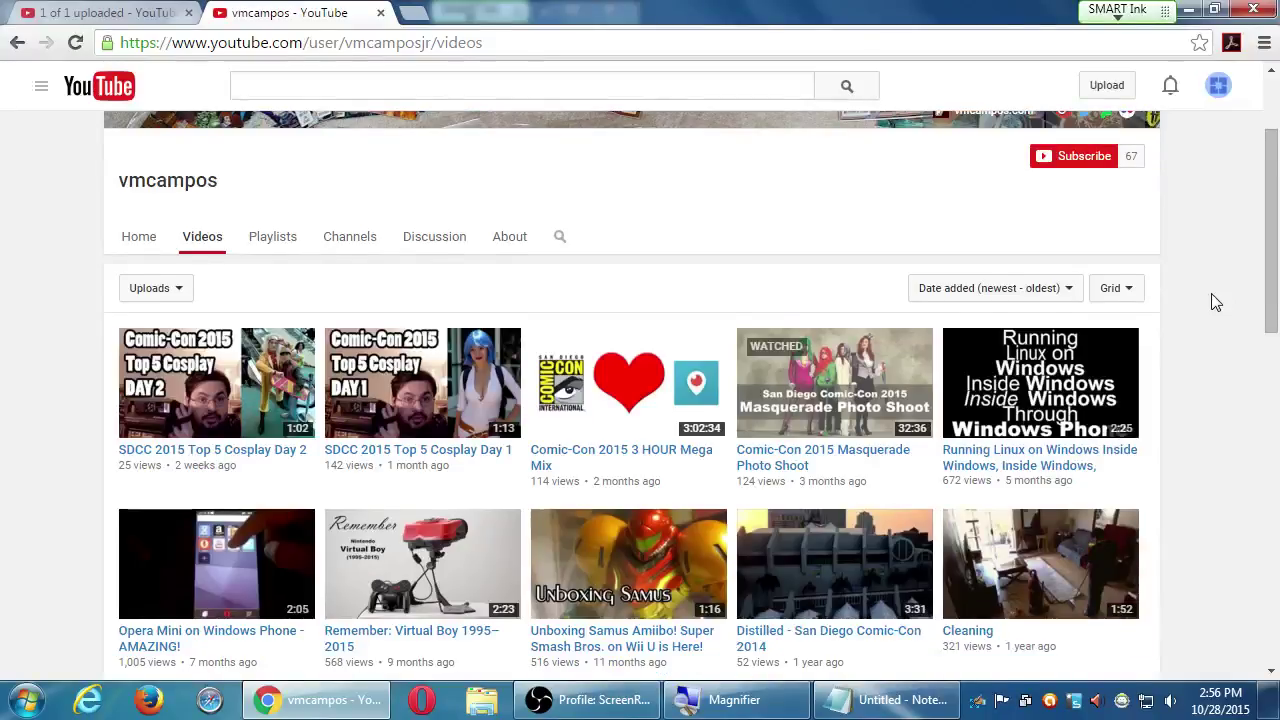
{"action": "scroll", "coordinate": [1216, 302], "scroll_direction": "down", "scroll_amount": 2}
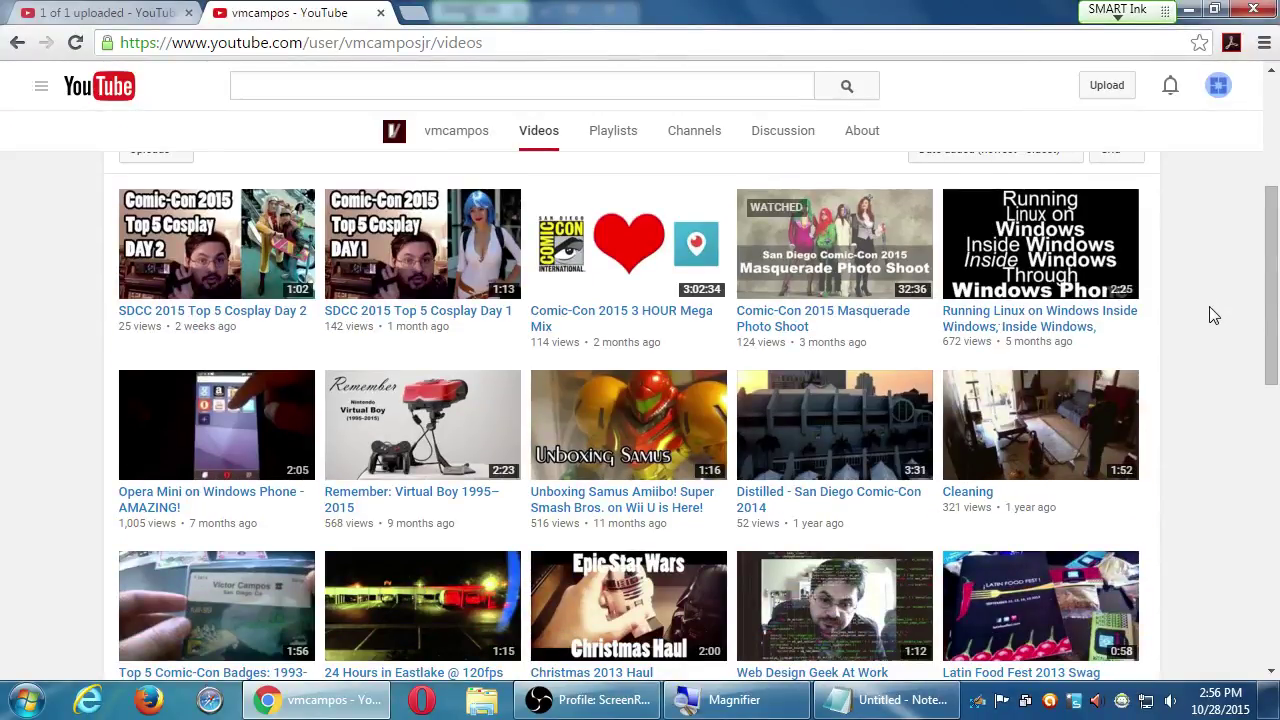
{"action": "scroll", "coordinate": [1210, 300], "scroll_direction": "down", "scroll_amount": 4}
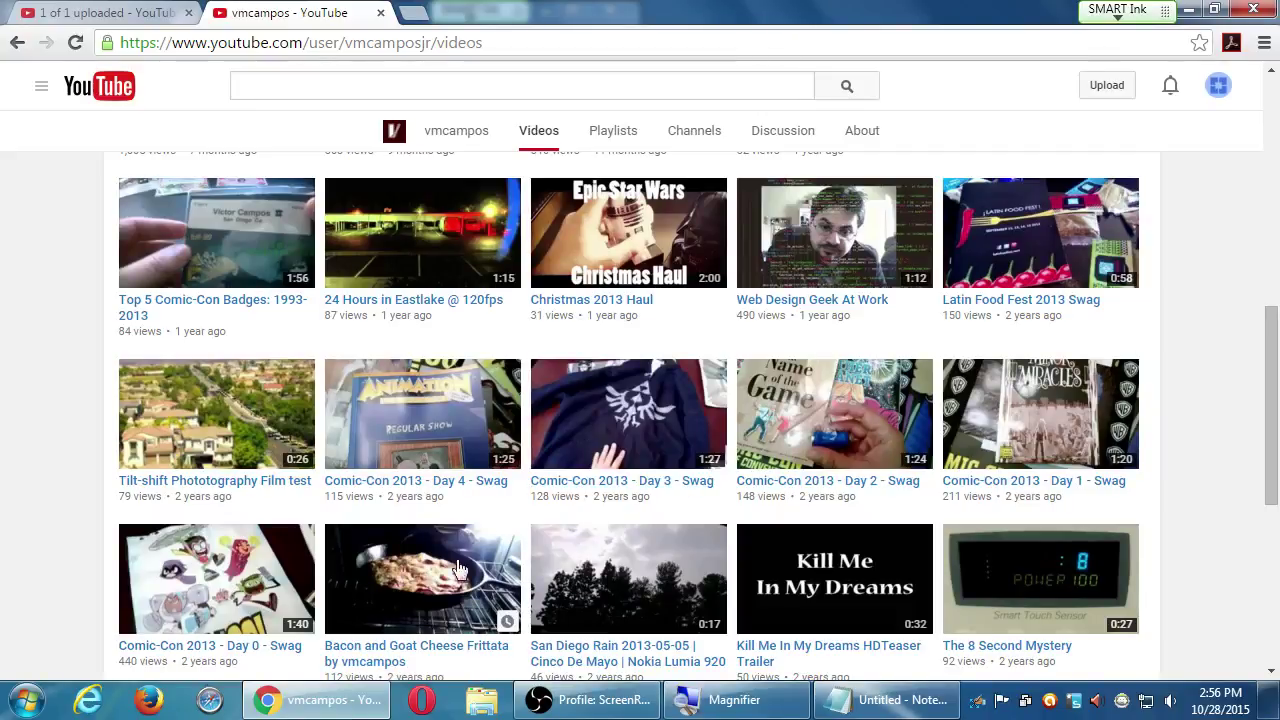
{"action": "scroll", "coordinate": [408, 590], "scroll_direction": "down", "scroll_amount": 5}
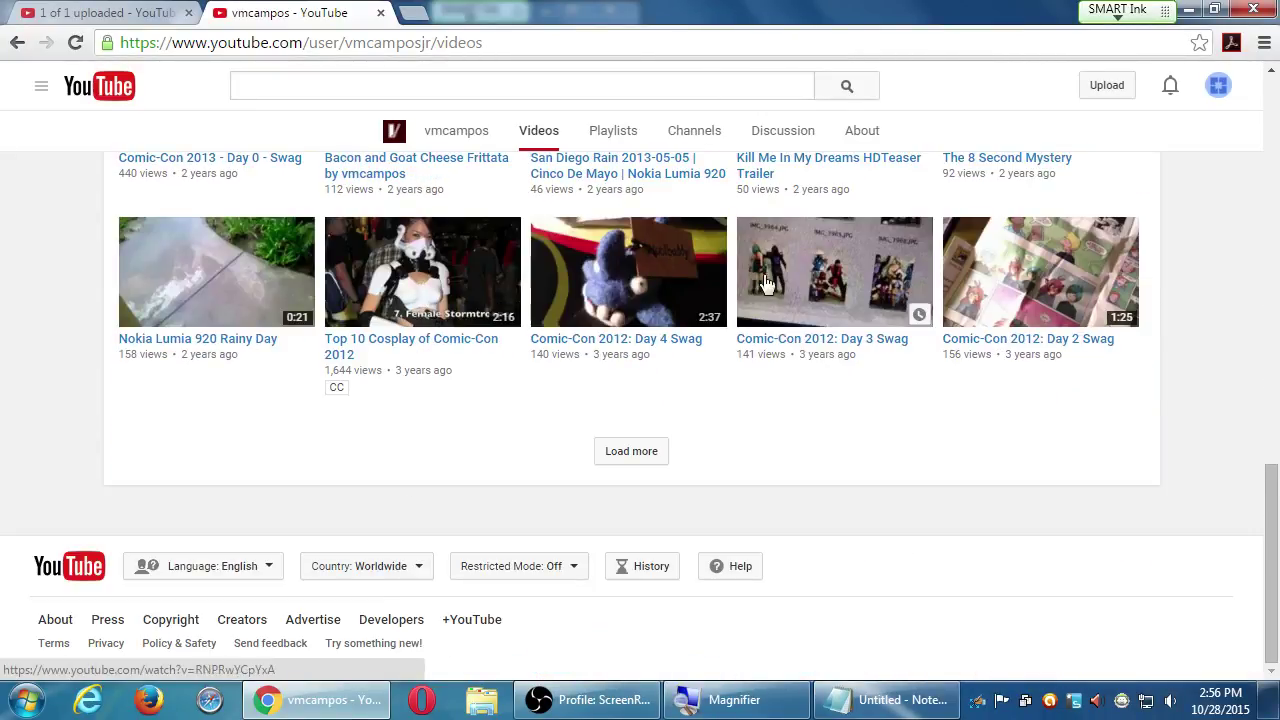
{"action": "scroll", "coordinate": [652, 303], "scroll_direction": "up", "scroll_amount": 12}
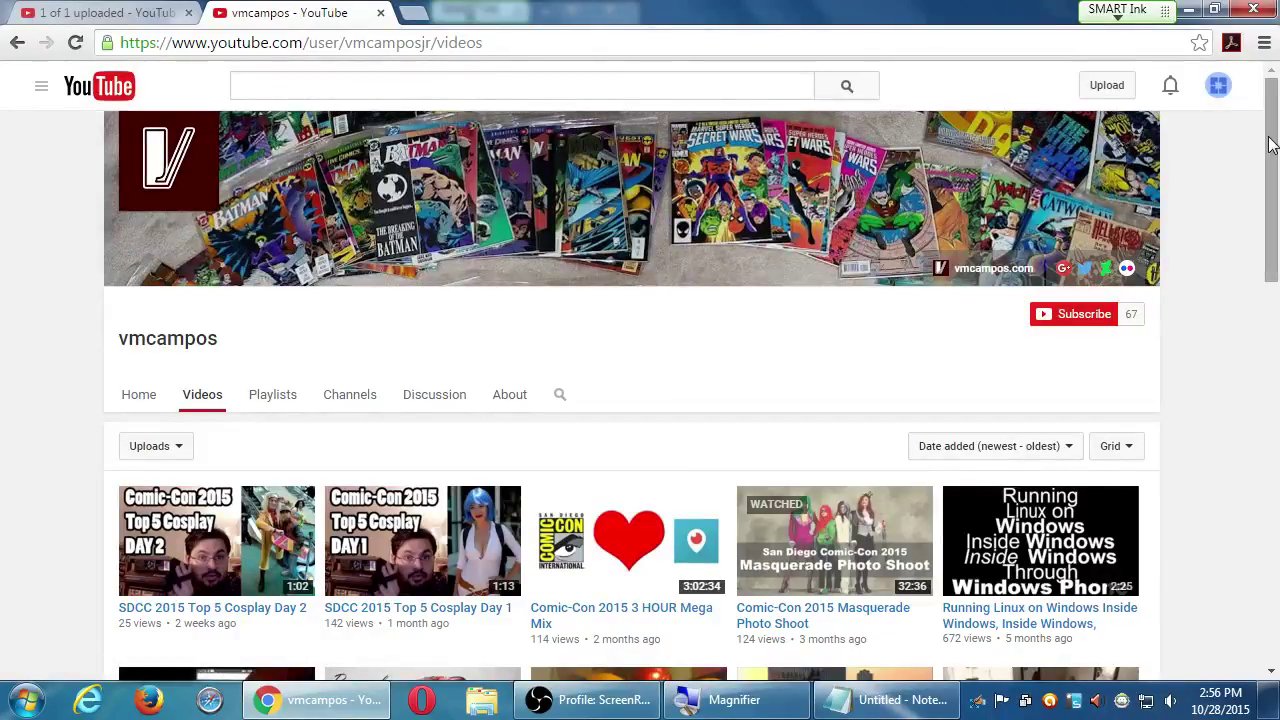
{"action": "scroll", "coordinate": [1262, 170], "scroll_direction": "down", "scroll_amount": 2}
{"action": "scroll", "coordinate": [1262, 170], "scroll_direction": "down", "scroll_amount": 3}
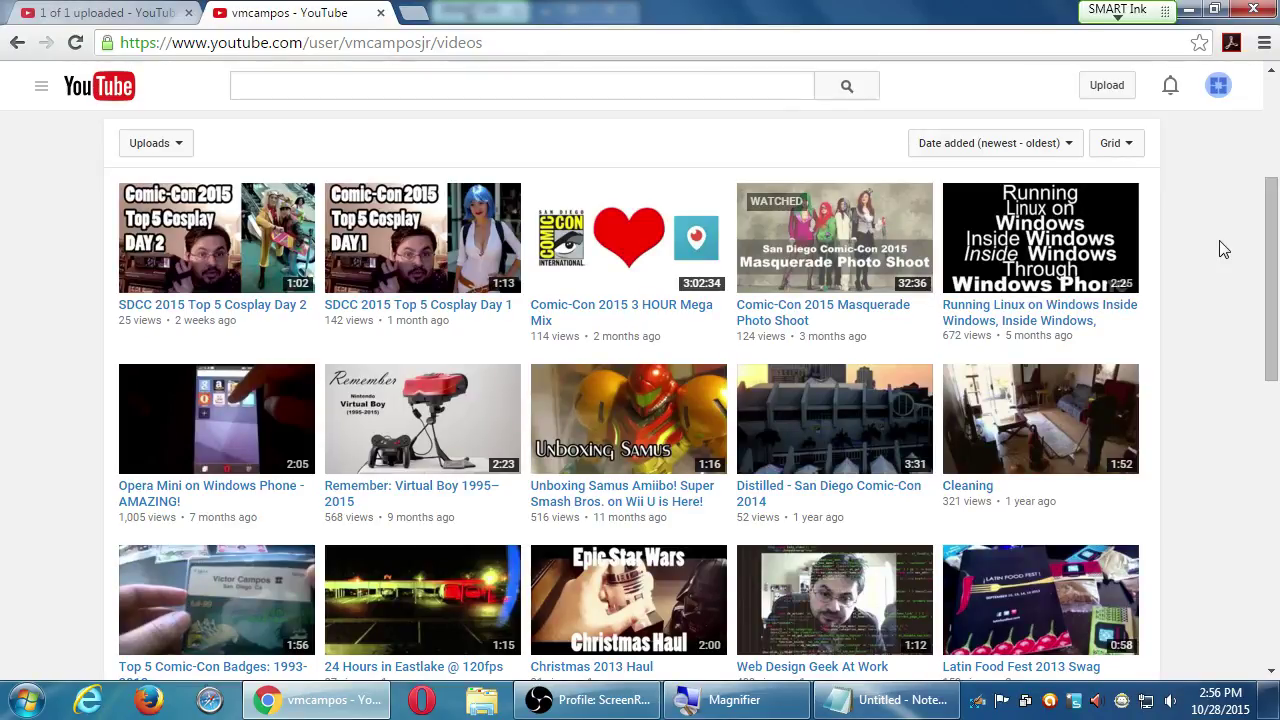
Add a 'JPG, PNG' line under the thumbnail size in Notepad, then return to Chrome
{"action": "left_click", "coordinate": [885, 700]}
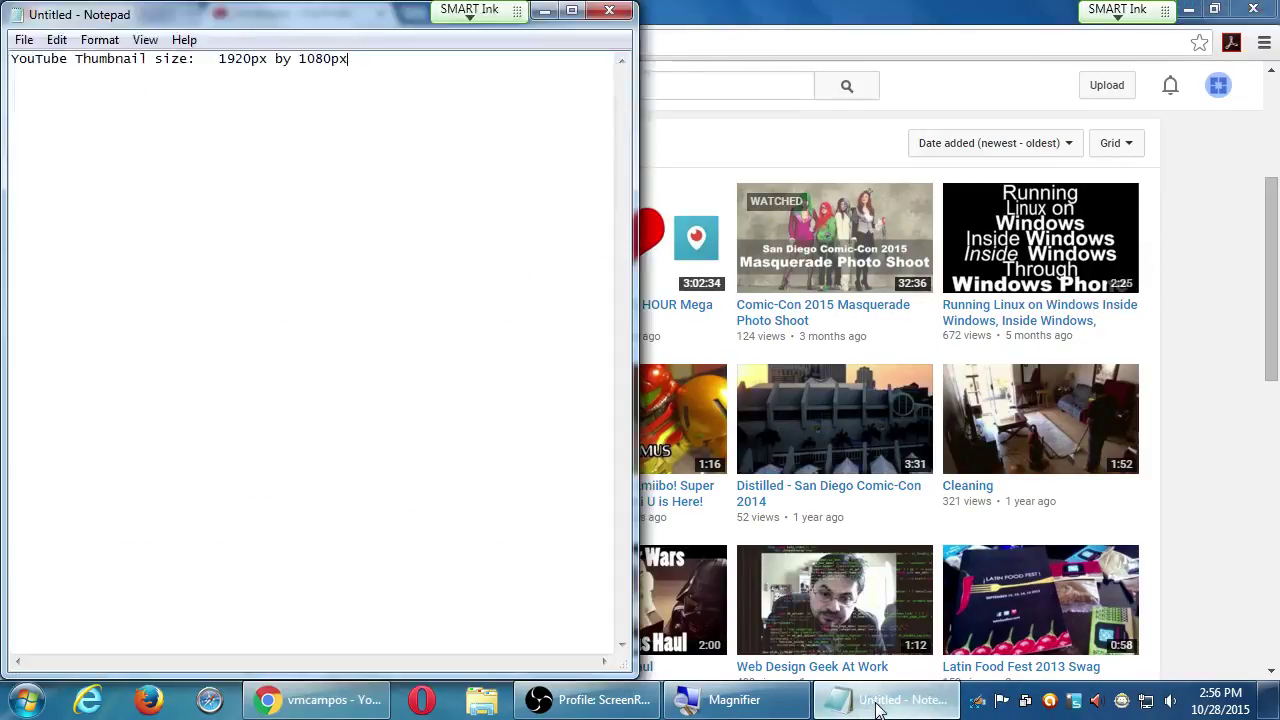
{"action": "key", "text": "super+plus"}
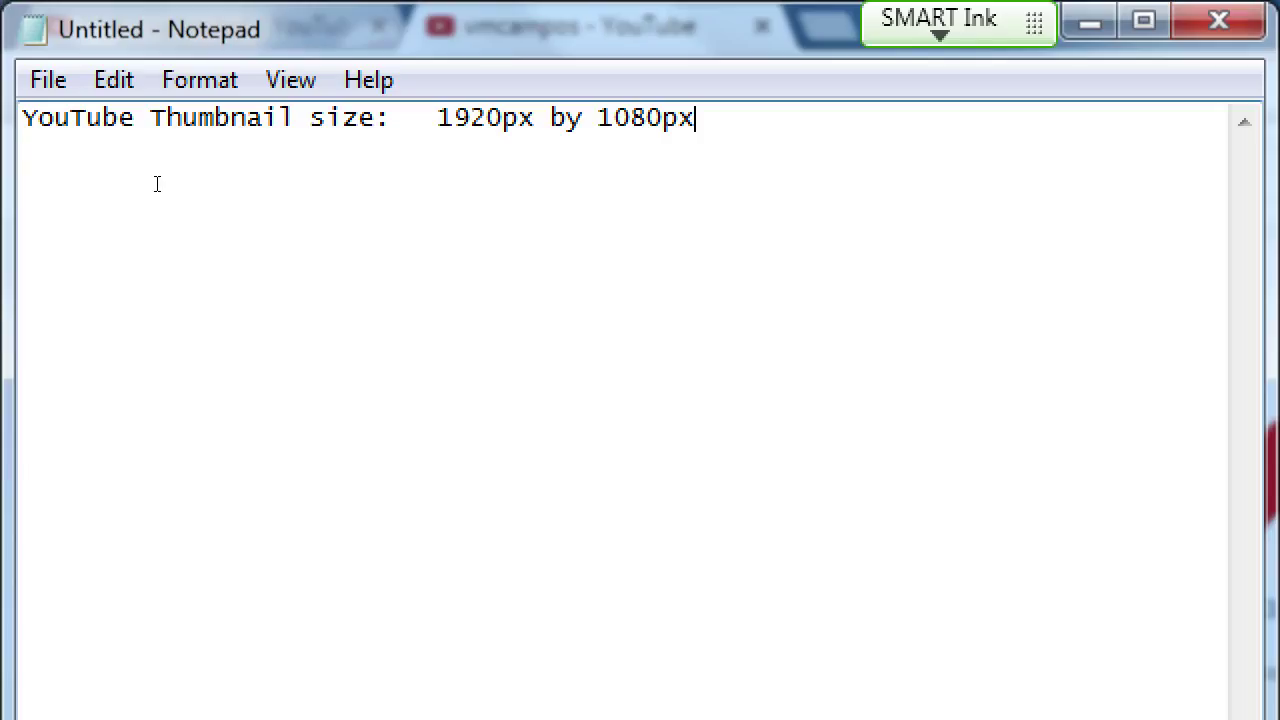
{"action": "key", "text": "Return"}
{"action": "type", "text": "JPG"}
{"action": "type", "text": ", PNG"}
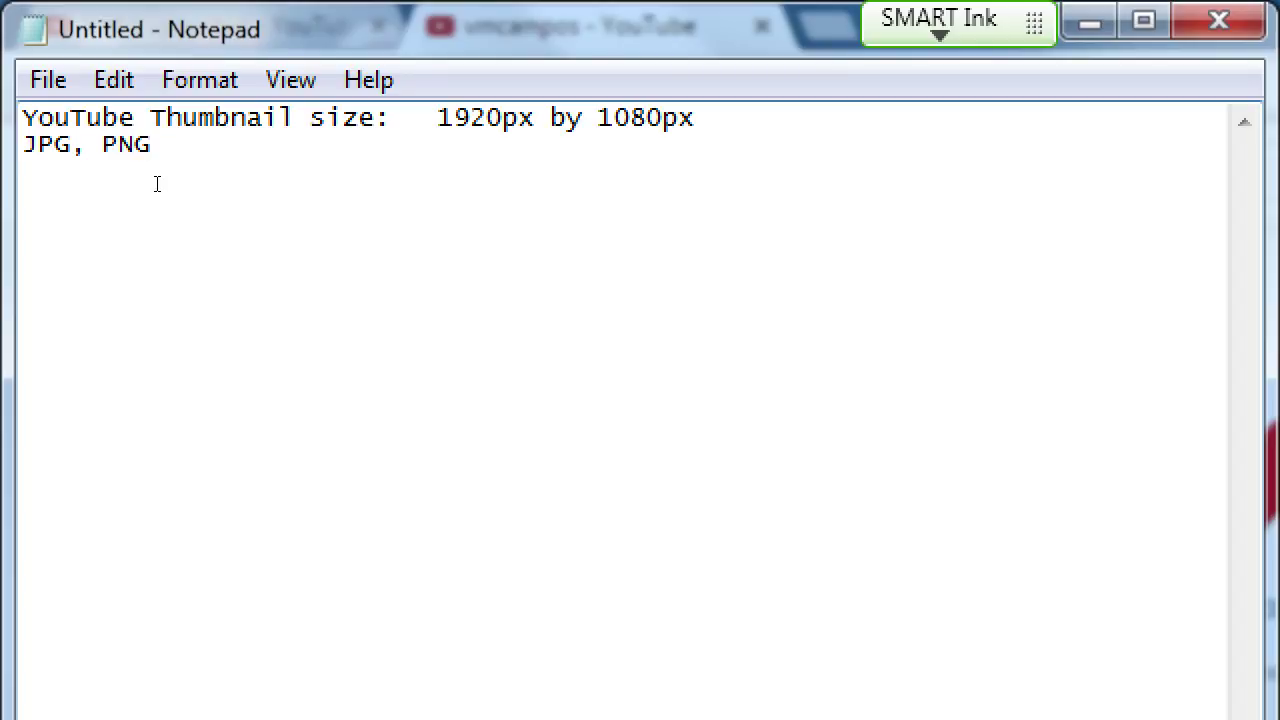
{"action": "key", "text": "super+minus"}
{"action": "left_click", "coordinate": [878, 10]}
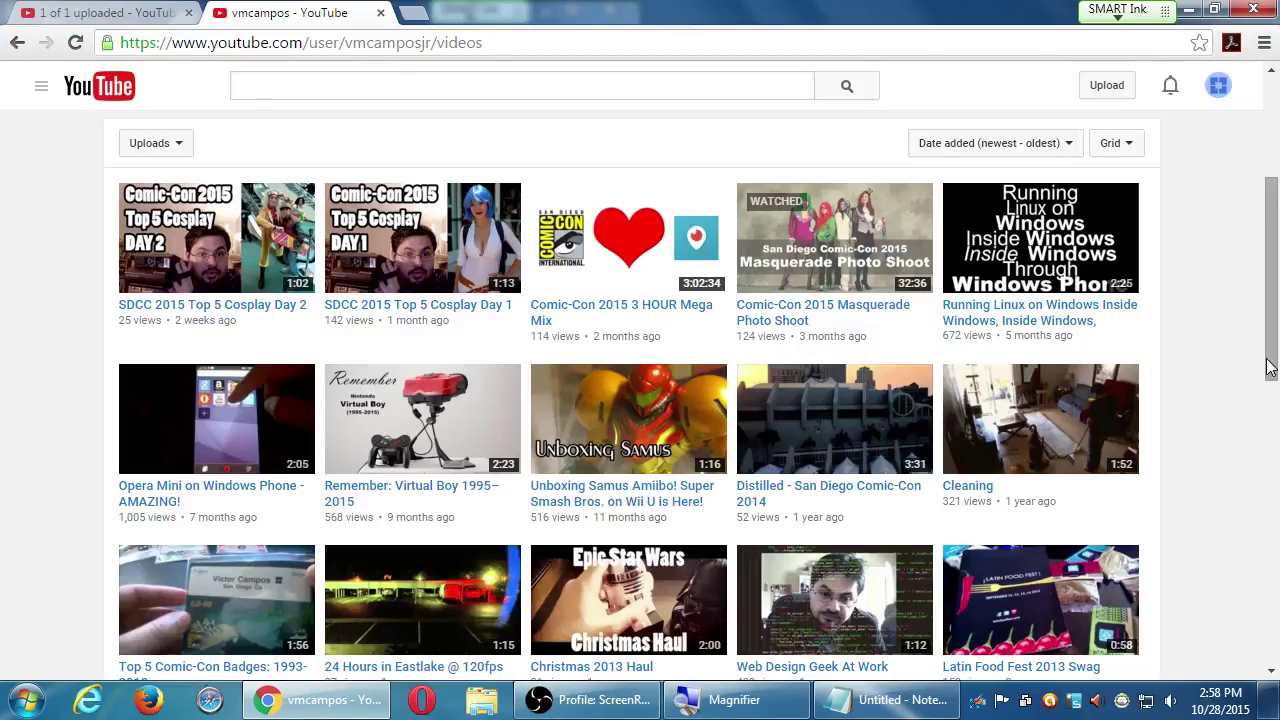
Bring the '1 of 1 uploaded' tab forward to show the Moto E review's saved draft
{"action": "left_click", "coordinate": [148, 12]}
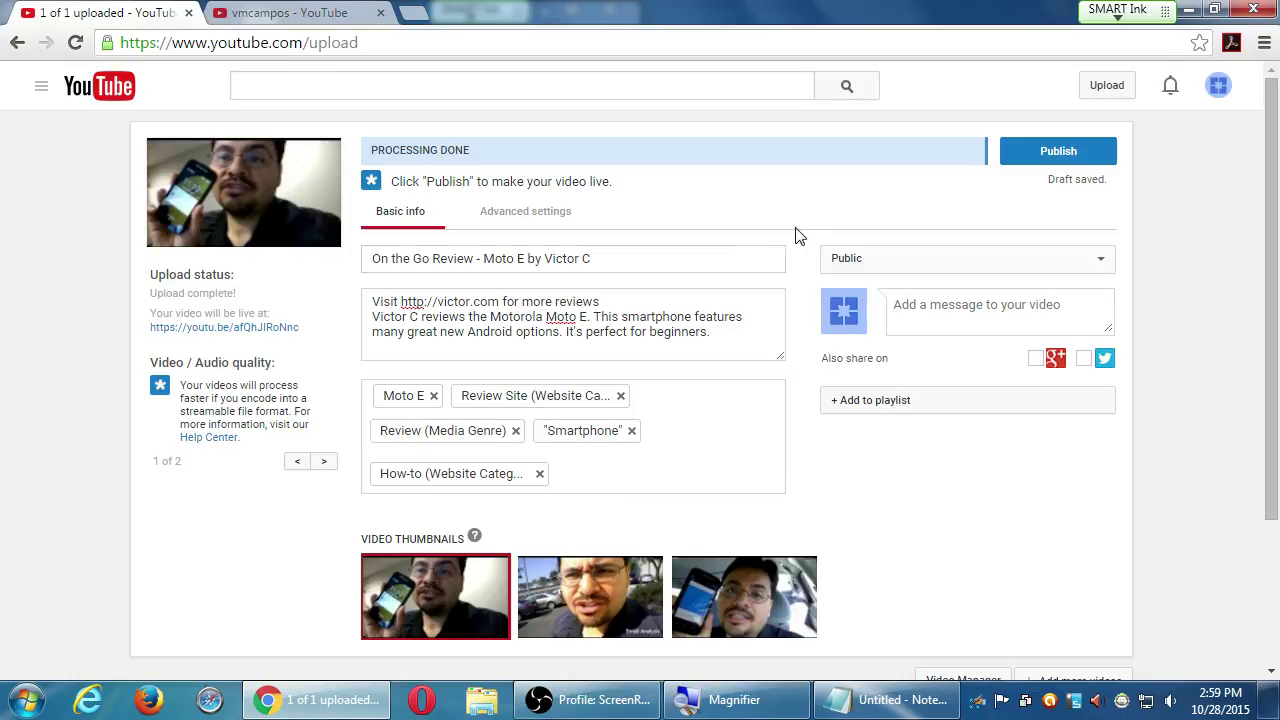
Switch to the 'vmcampos - YouTube' tab to show the channel's uploads grid
{"action": "left_click", "coordinate": [388, 12]}
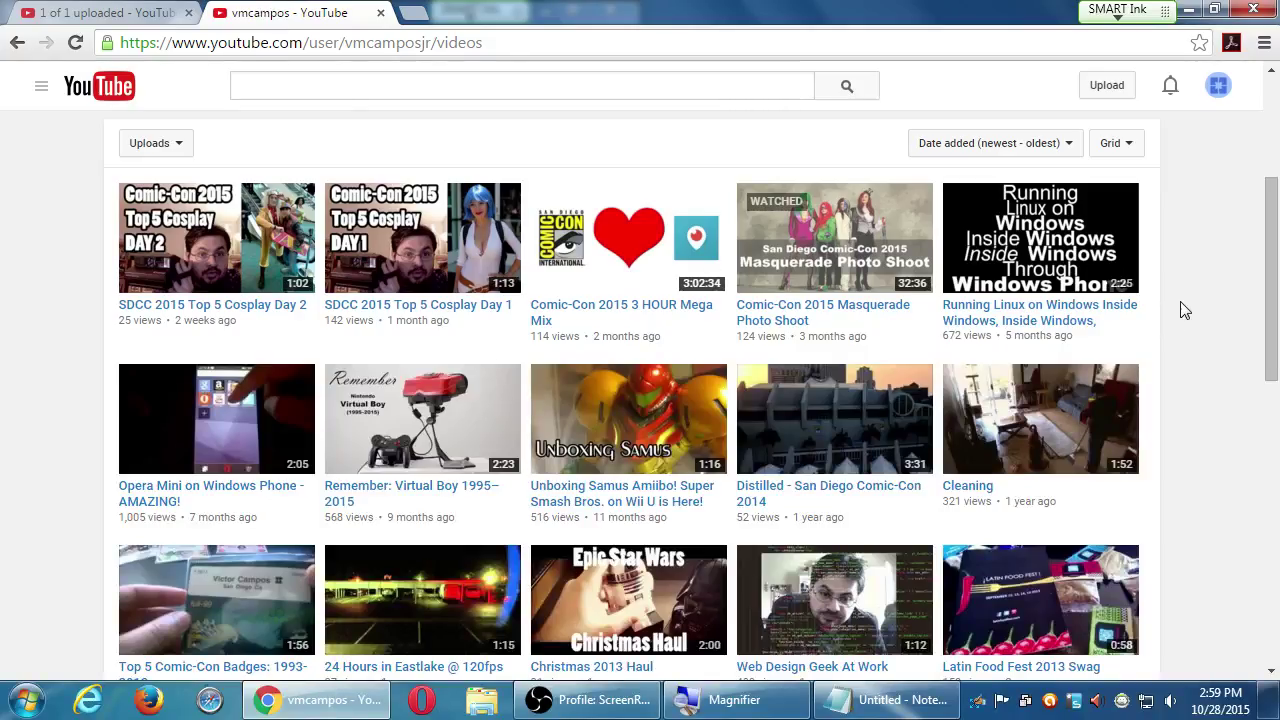
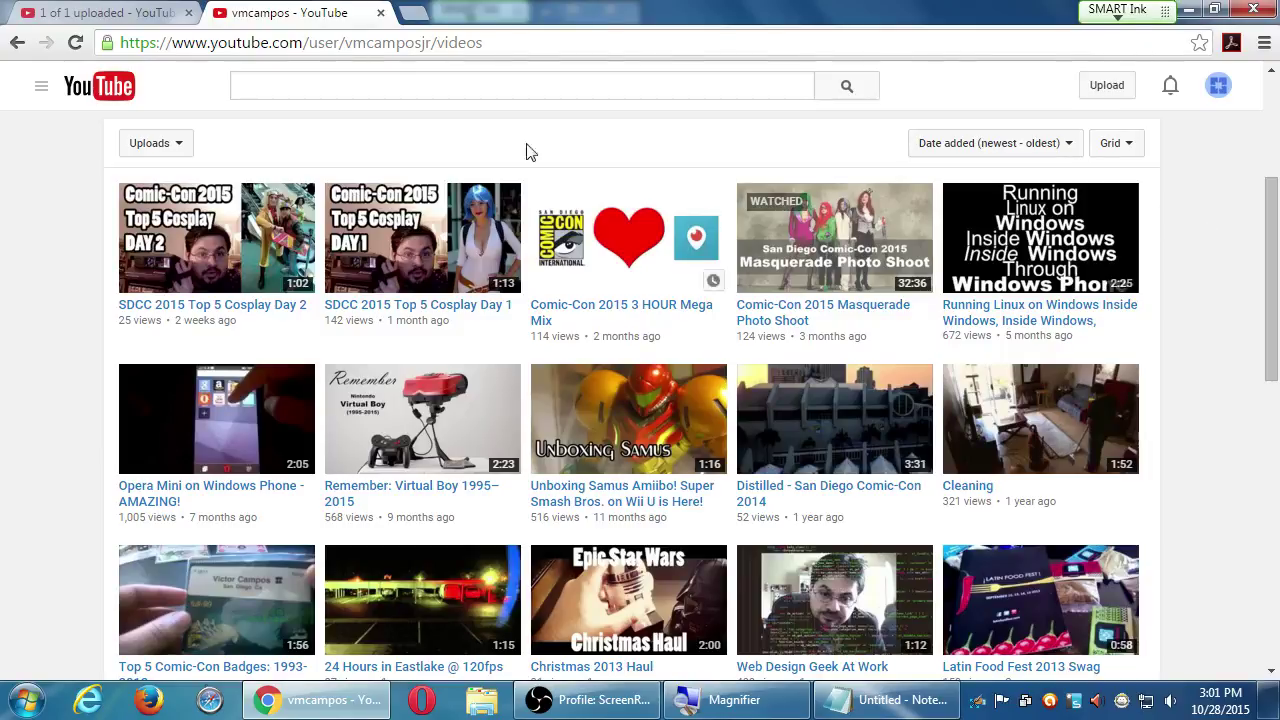
Return to the '1 of 1 uploaded' tab showing the Moto E video's upload page
{"action": "left_click", "coordinate": [104, 11]}
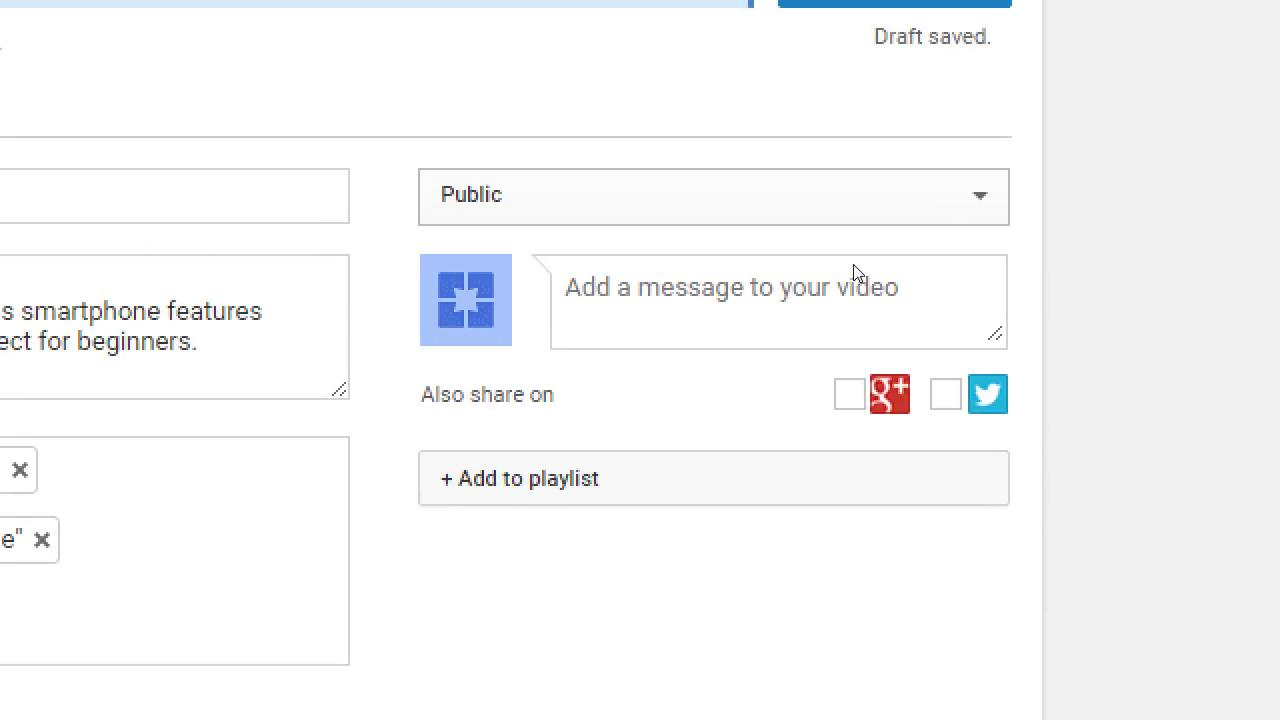
Check the visibility choices and leave the video set to Public
{"action": "left_click", "coordinate": [878, 197]}
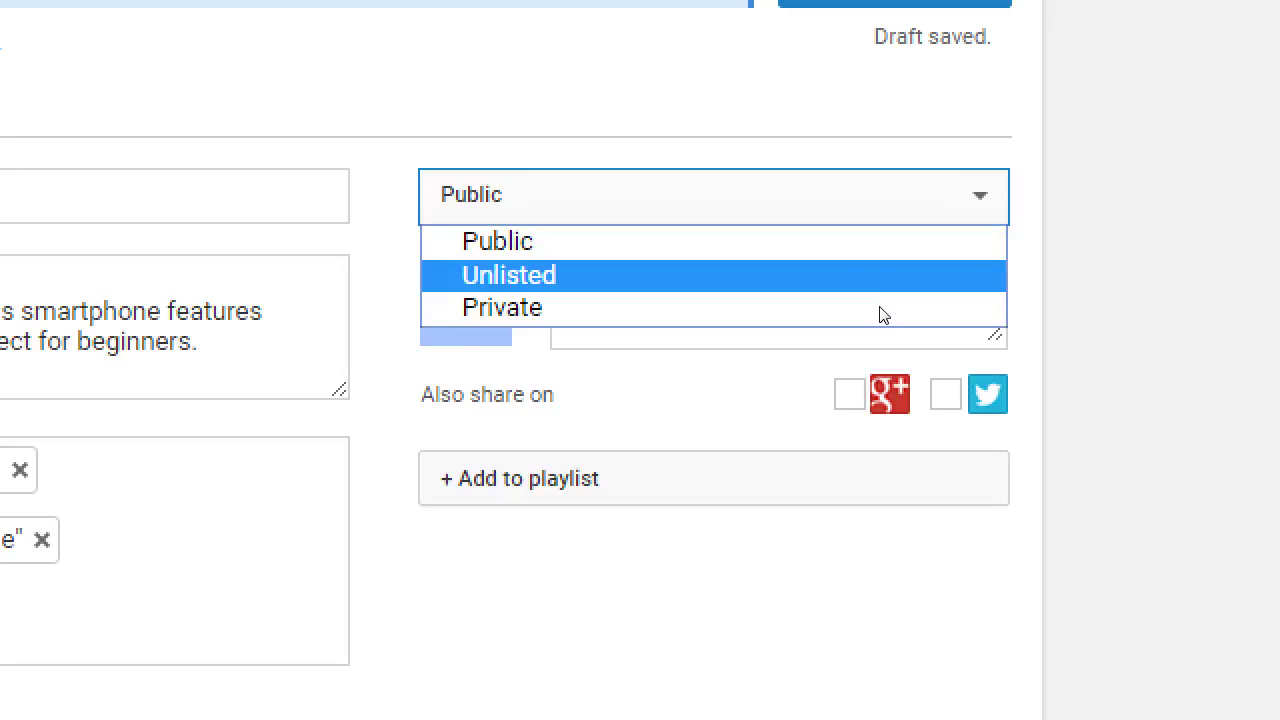
{"action": "left_click", "coordinate": [1187, 290]}
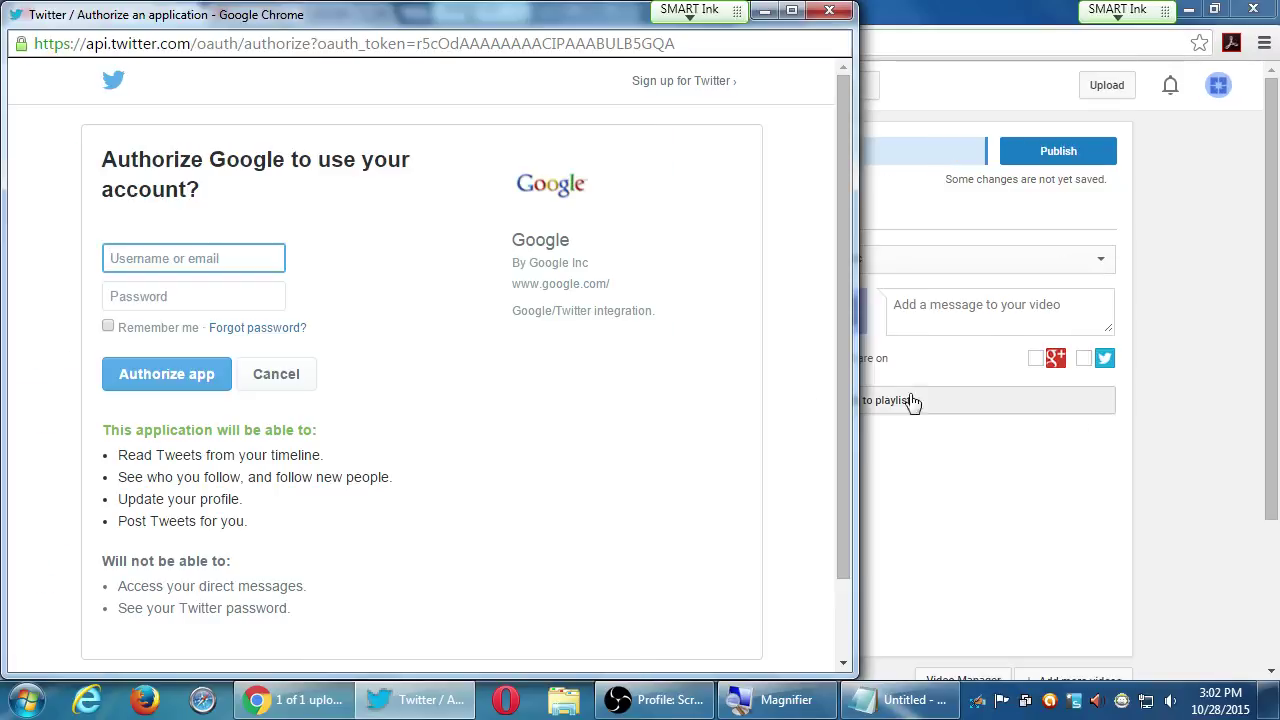
Close the Twitter window asking to authorize Google
{"action": "left_click", "coordinate": [829, 10]}
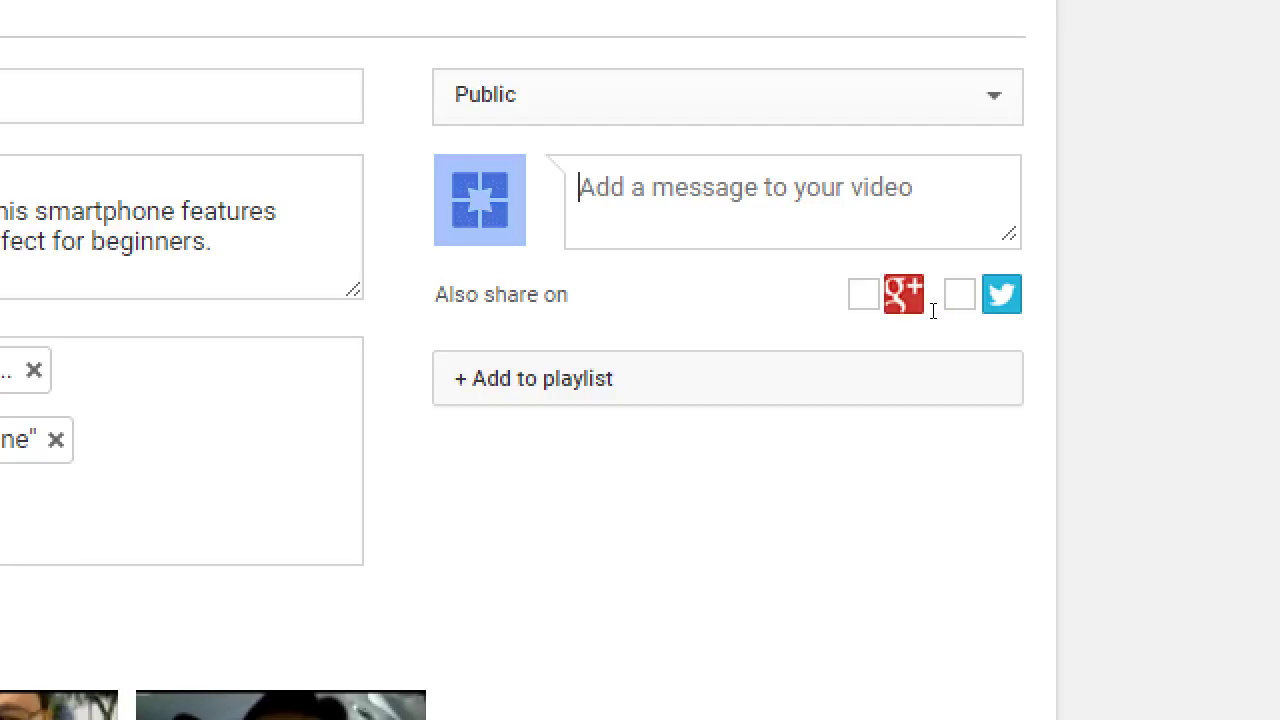
Write the share message 'Our latest review is available: The Moto E.'
{"action": "type", "text": "Our latest rev"}
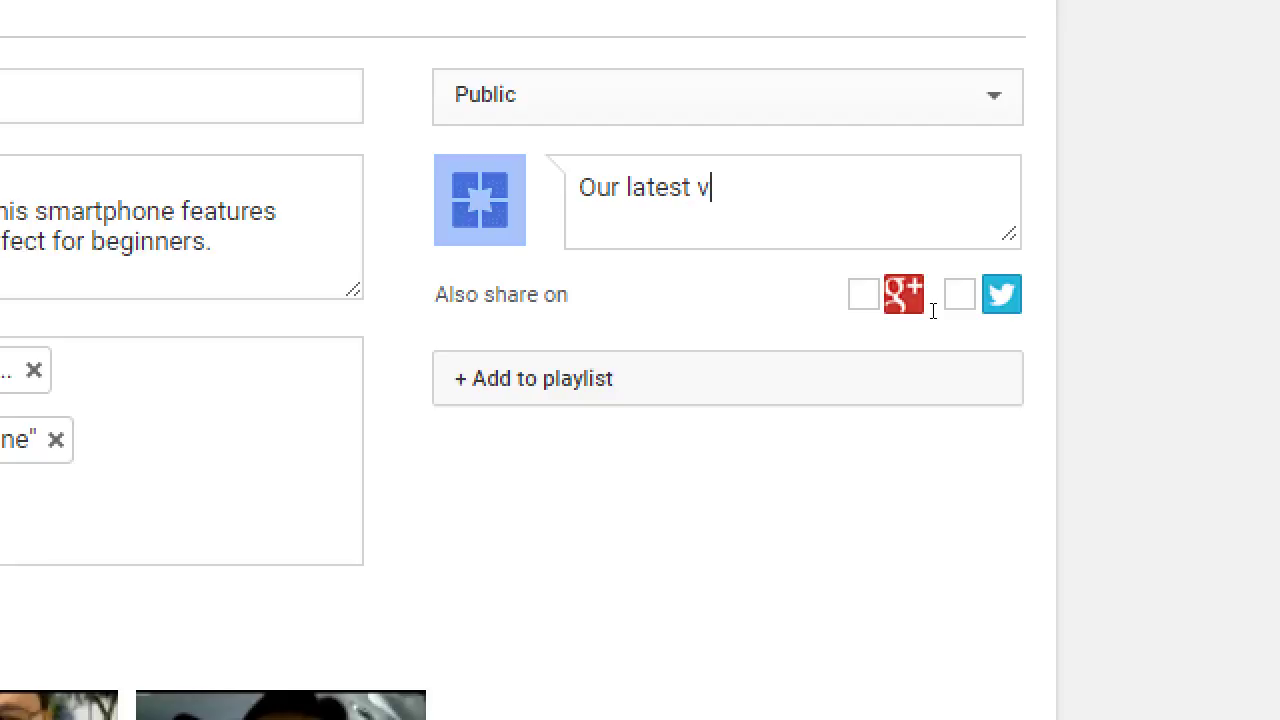
{"action": "type", "text": "iew is avai"}
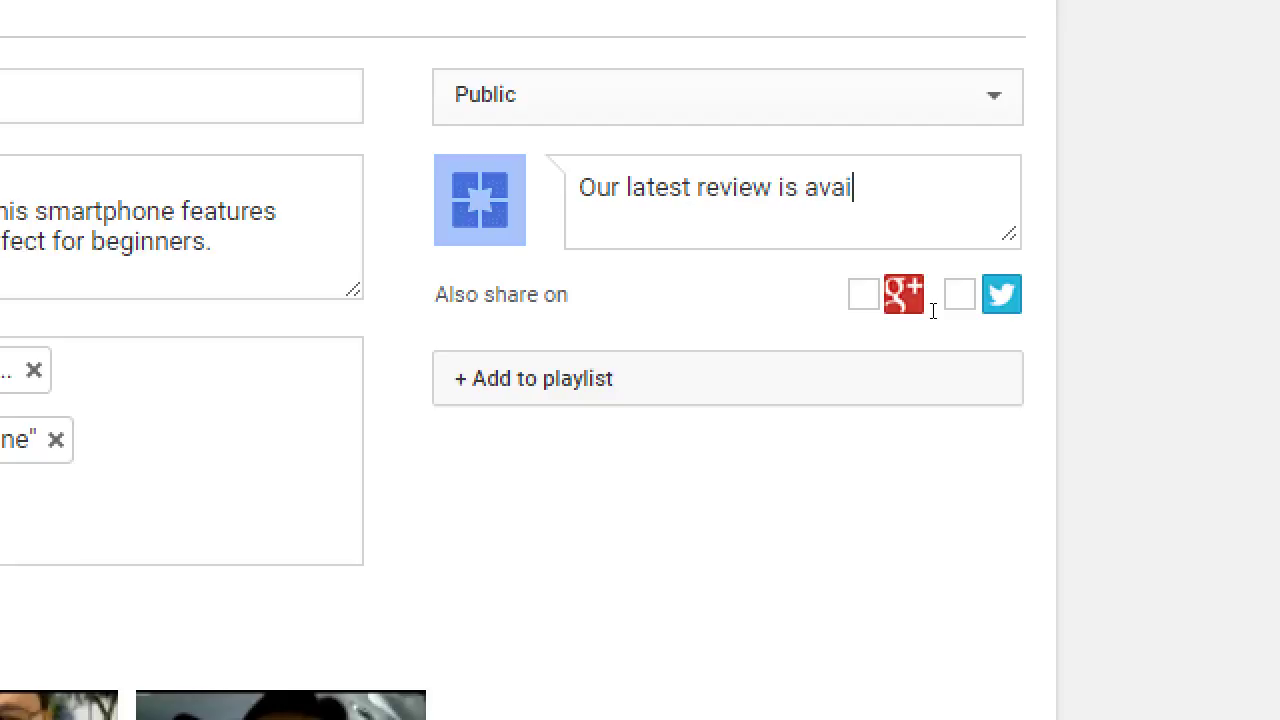
{"action": "type", "text": "lable: The MOto"}
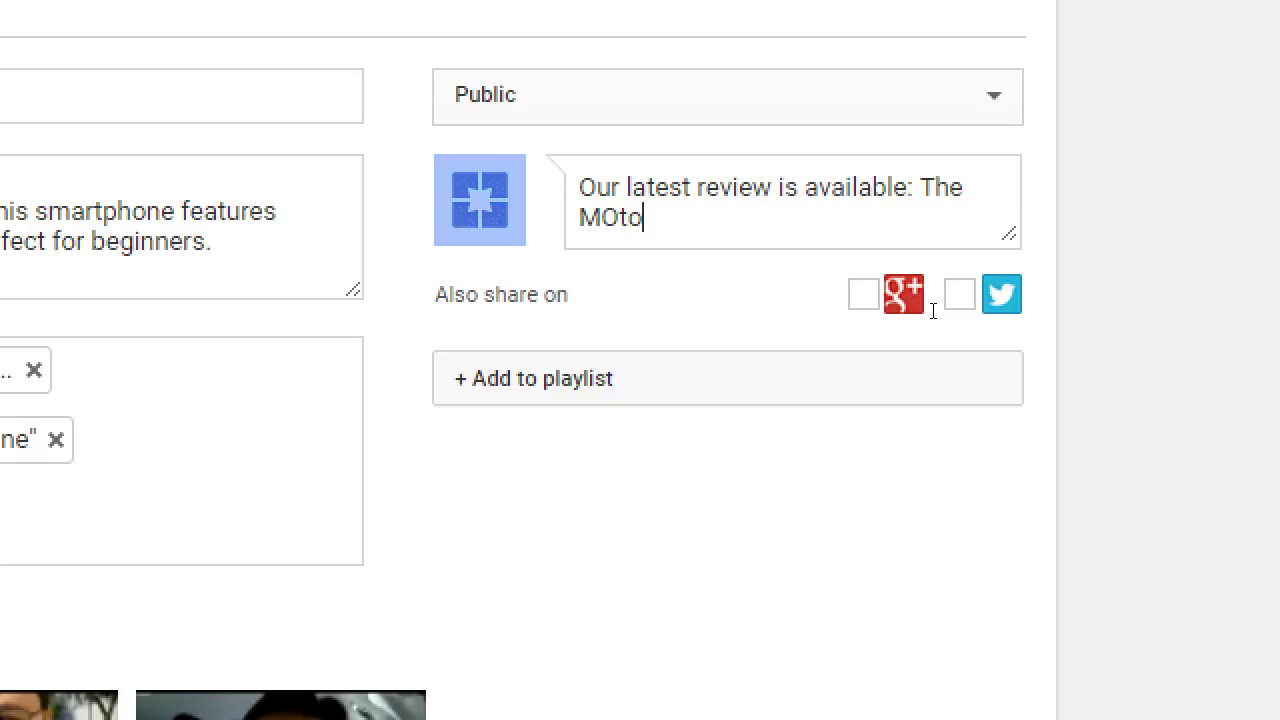
{"action": "key", "text": "BackSpace"}
{"action": "key", "text": "BackSpace"}
{"action": "key", "text": "BackSpace"}
{"action": "type", "text": "oto "}
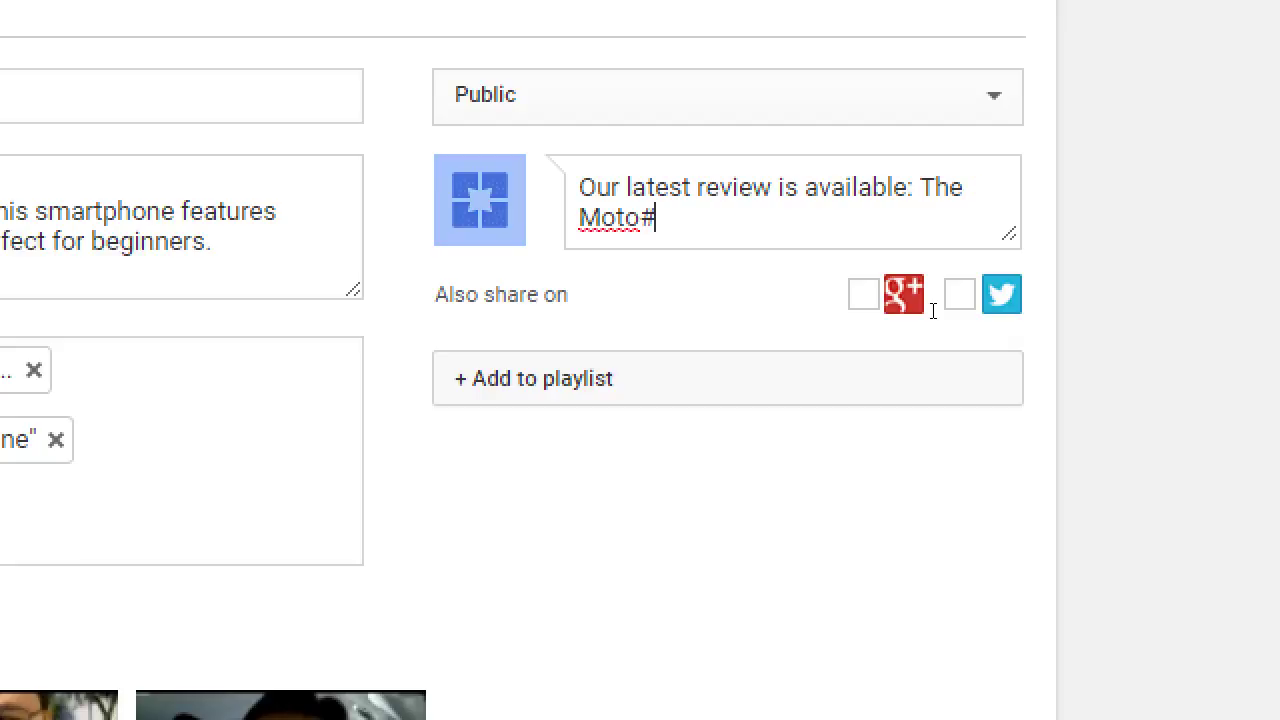
{"action": "type", "text": "E."}
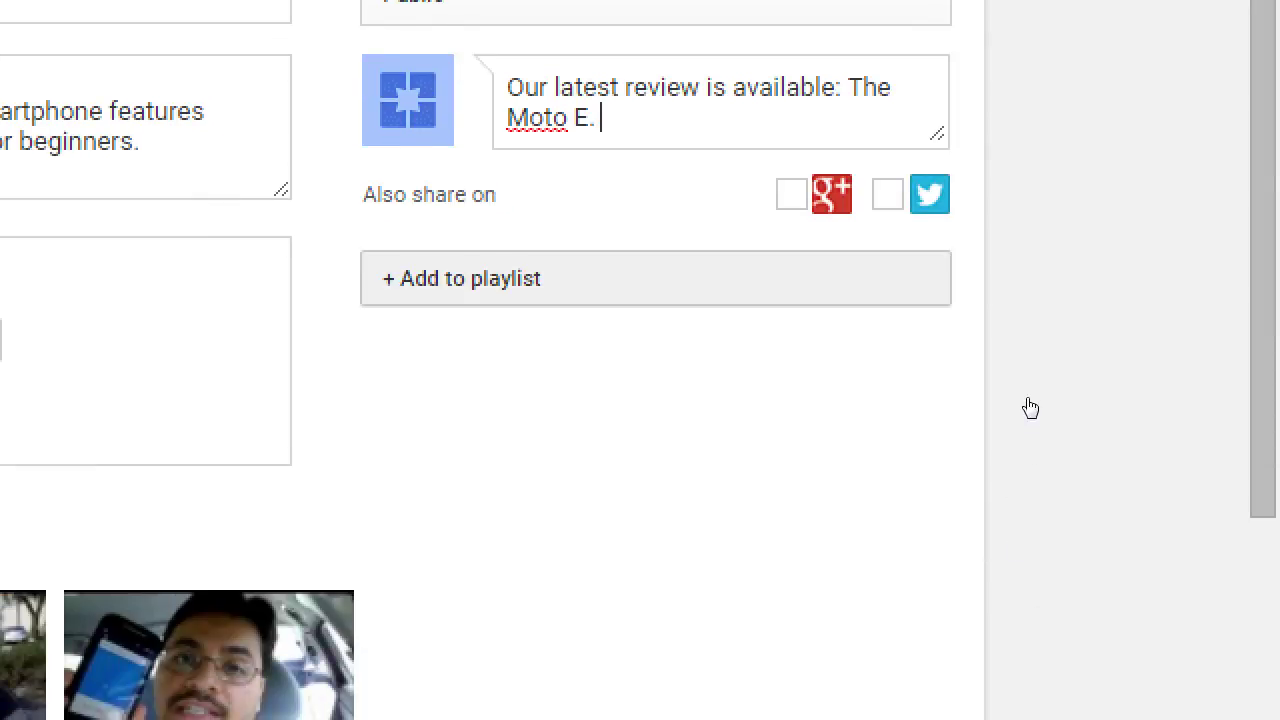
{"action": "left_click", "coordinate": [1030, 408]}
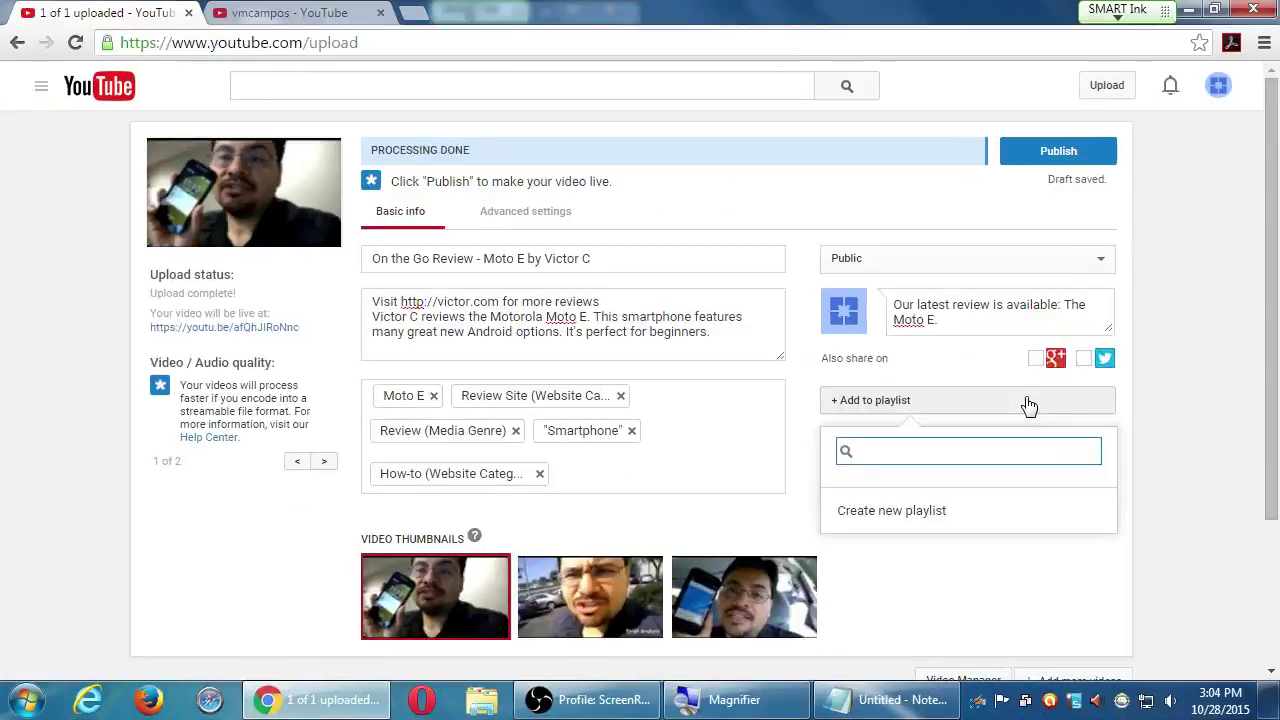
Start a new playlist and title it 'On The Road Review'
{"action": "left_click", "coordinate": [1120, 284]}
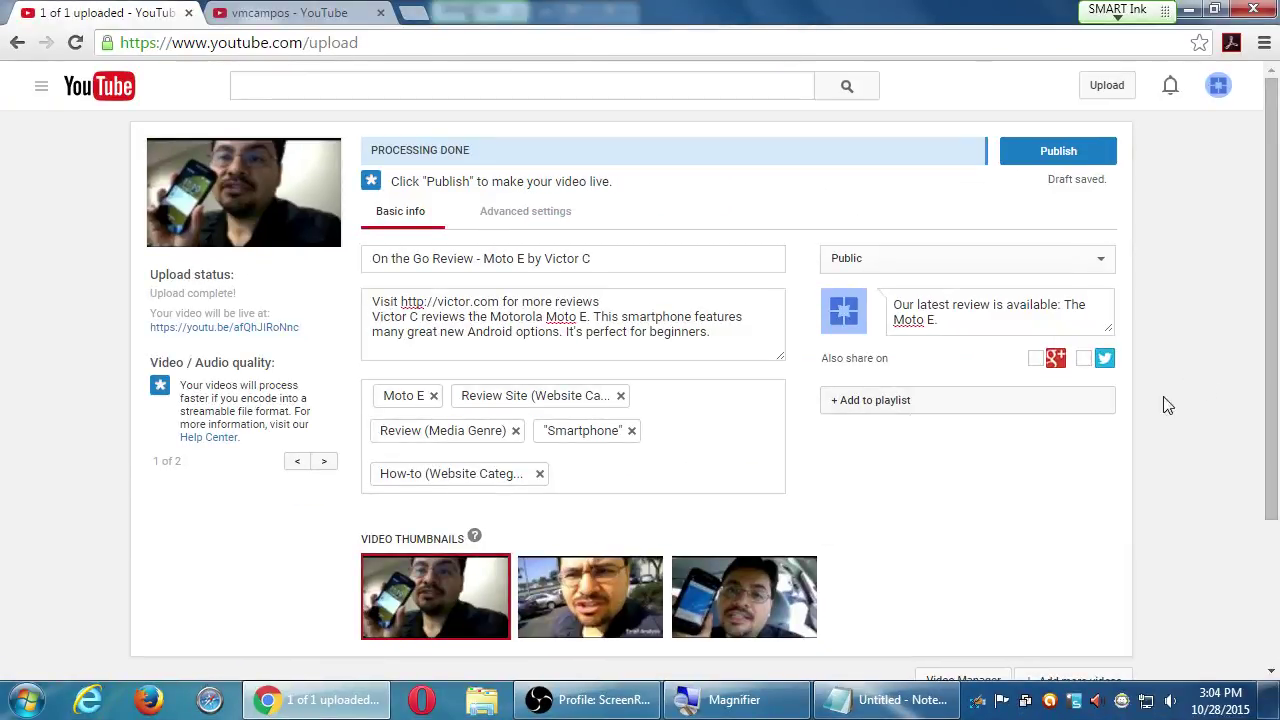
{"action": "left_click", "coordinate": [955, 405]}
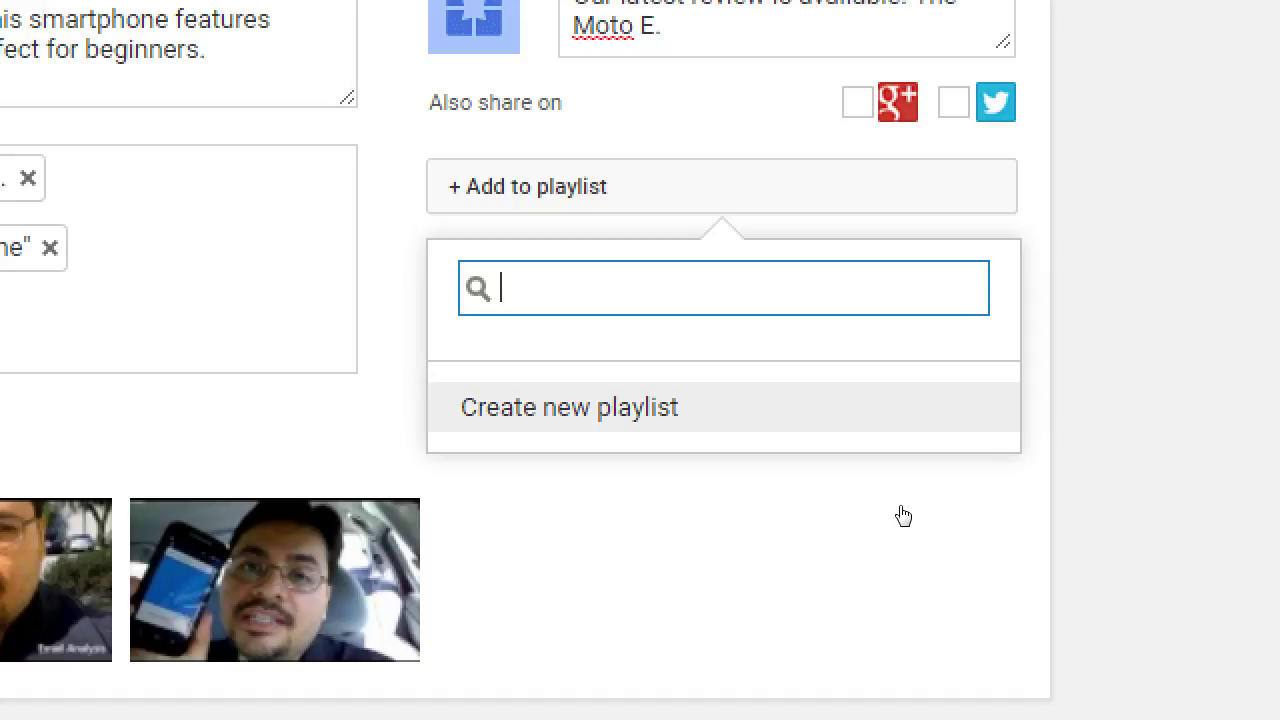
{"action": "key", "text": "Return"}
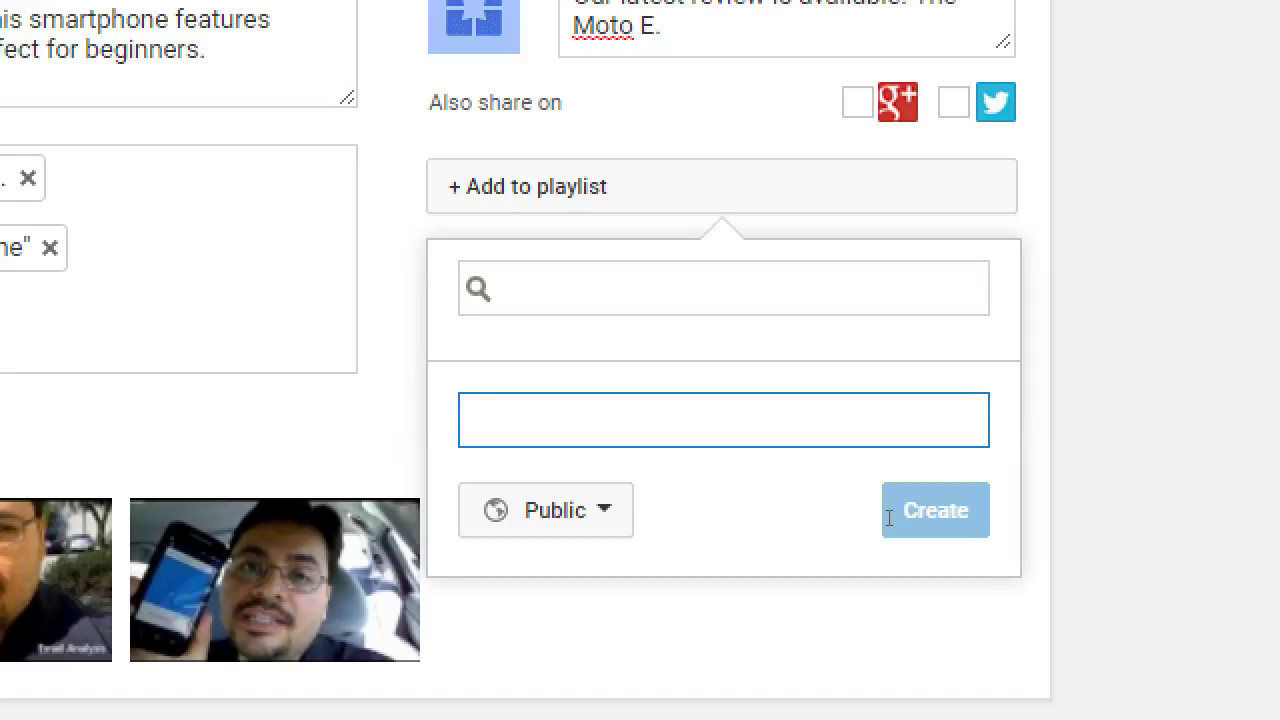
{"action": "type", "text": "Review"}
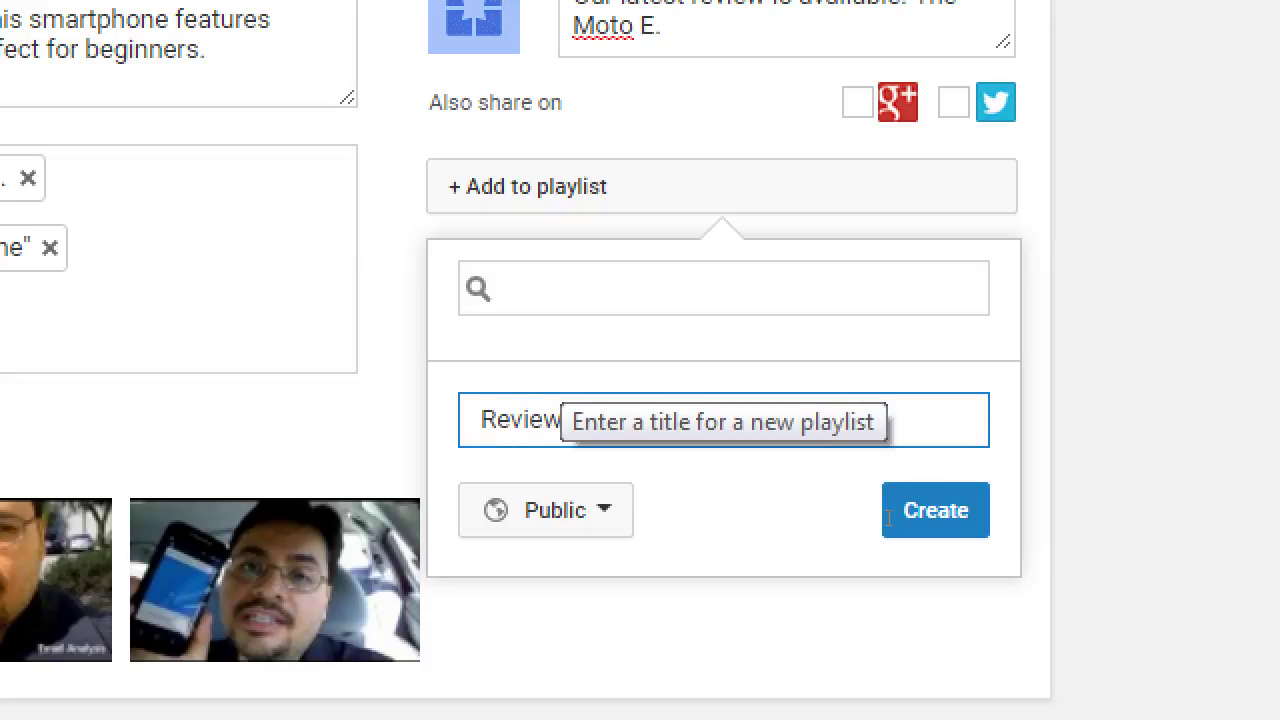
{"action": "type", "text": "s"}
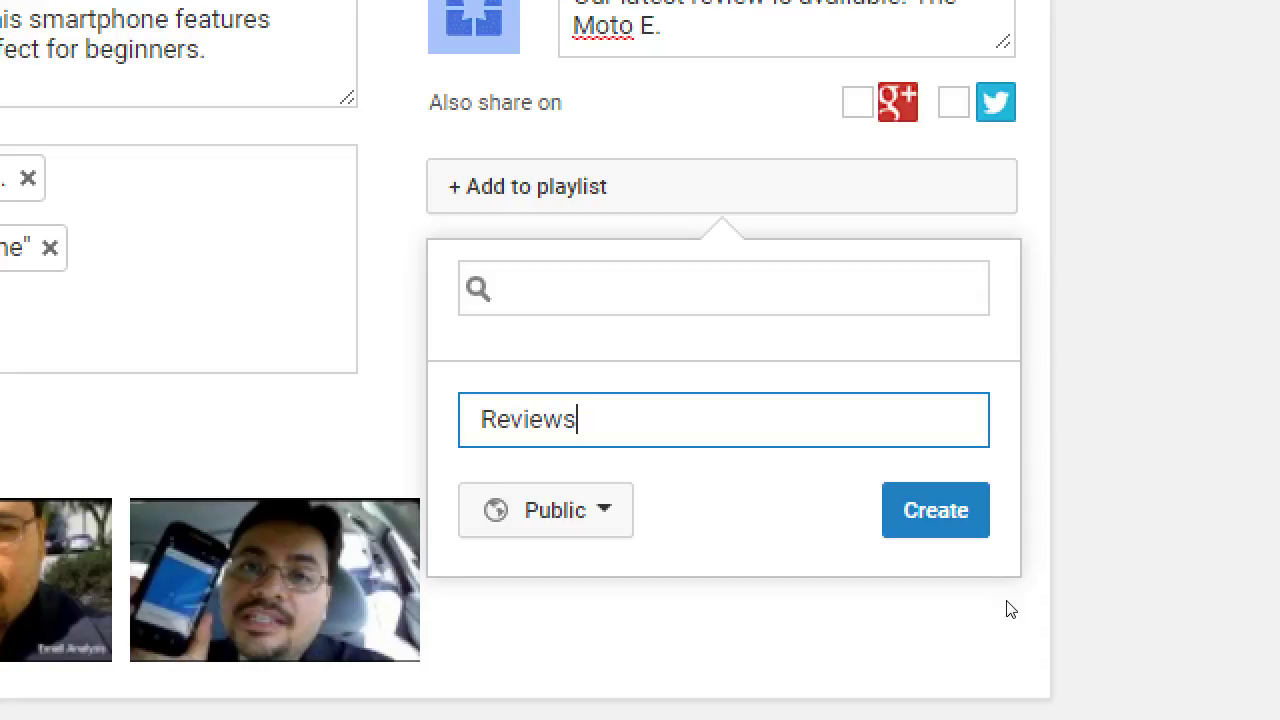
{"action": "key", "text": "BackSpace"}
{"action": "key", "text": "BackSpace"}
{"action": "key", "text": "BackSpace"}
{"action": "key", "text": "BackSpace"}
{"action": "key", "text": "BackSpace"}
{"action": "key", "text": "BackSpace"}
{"action": "key", "text": "BackSpace"}
{"action": "type", "text": "On T"}
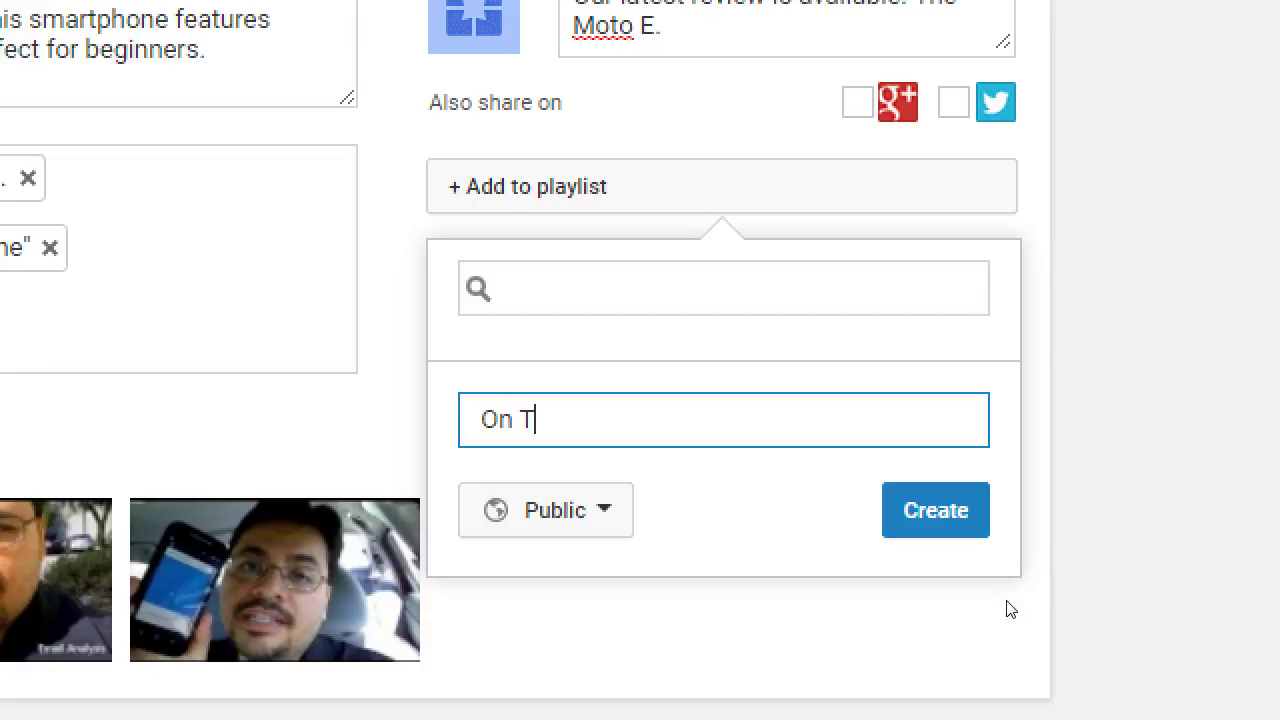
{"action": "type", "text": "he Road R"}
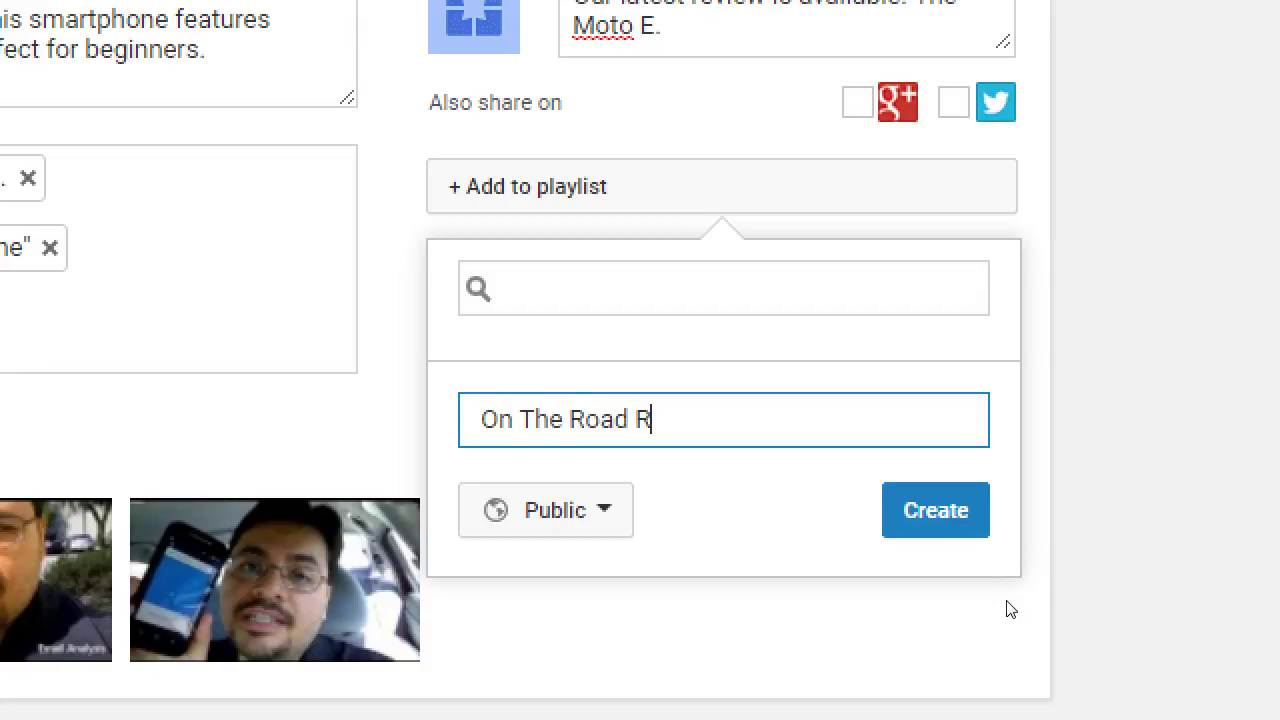
{"action": "type", "text": "ivews"}
{"action": "key", "text": "BackSpace"}
{"action": "key", "text": "BackSpace"}
{"action": "key", "text": "BackSpace"}
{"action": "key", "text": "BackSpace"}
{"action": "type", "text": "view"}
{"action": "key", "text": "Left"}
{"action": "key", "text": "Left"}
{"action": "key", "text": "Left"}
{"action": "key", "text": "Left"}
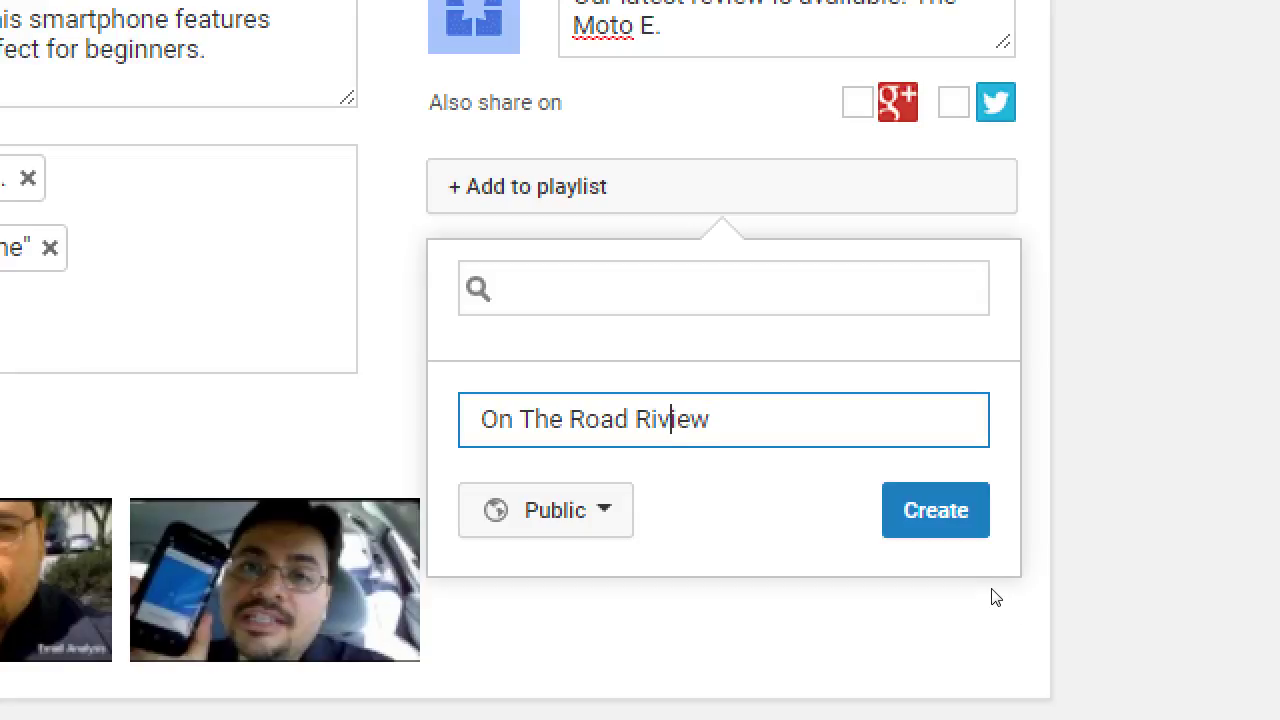
{"action": "key", "text": "BackSpace"}
{"action": "type", "text": "e"}
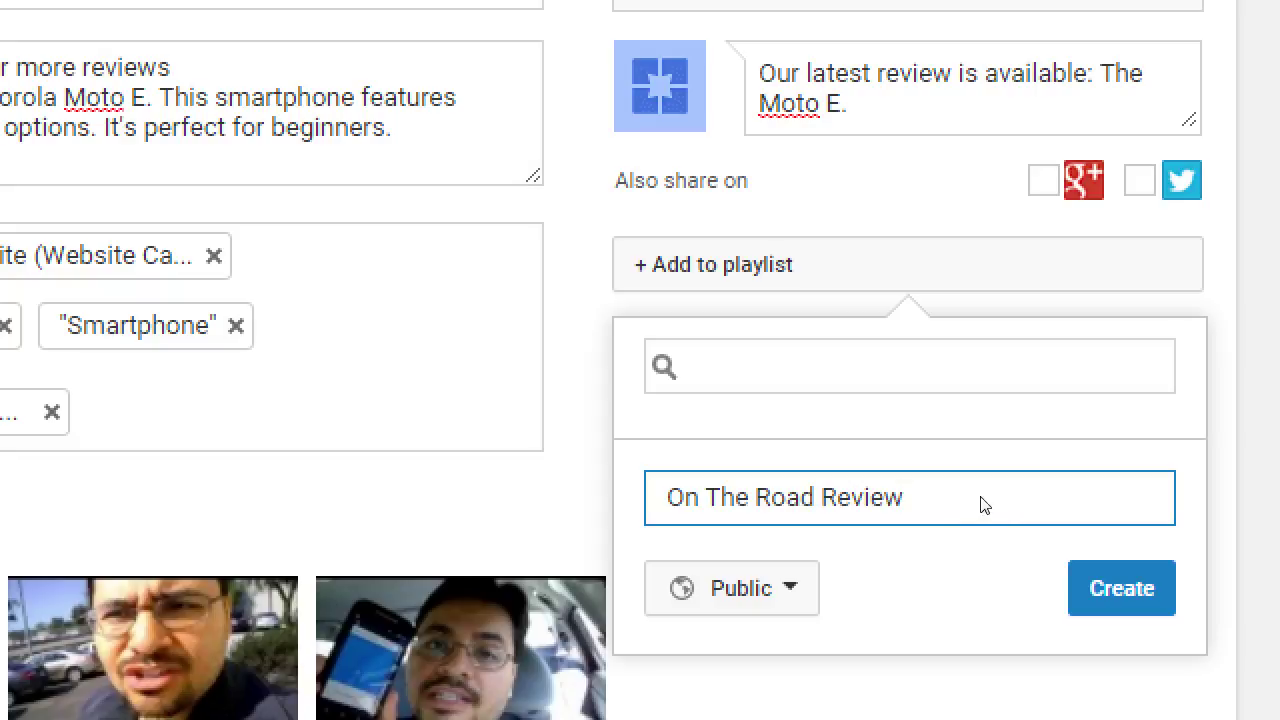
Keep the new playlist Public and create it with the video added
{"action": "left_click", "coordinate": [977, 566]}
{"action": "key", "text": "Tab"}
{"action": "key", "text": "Return"}
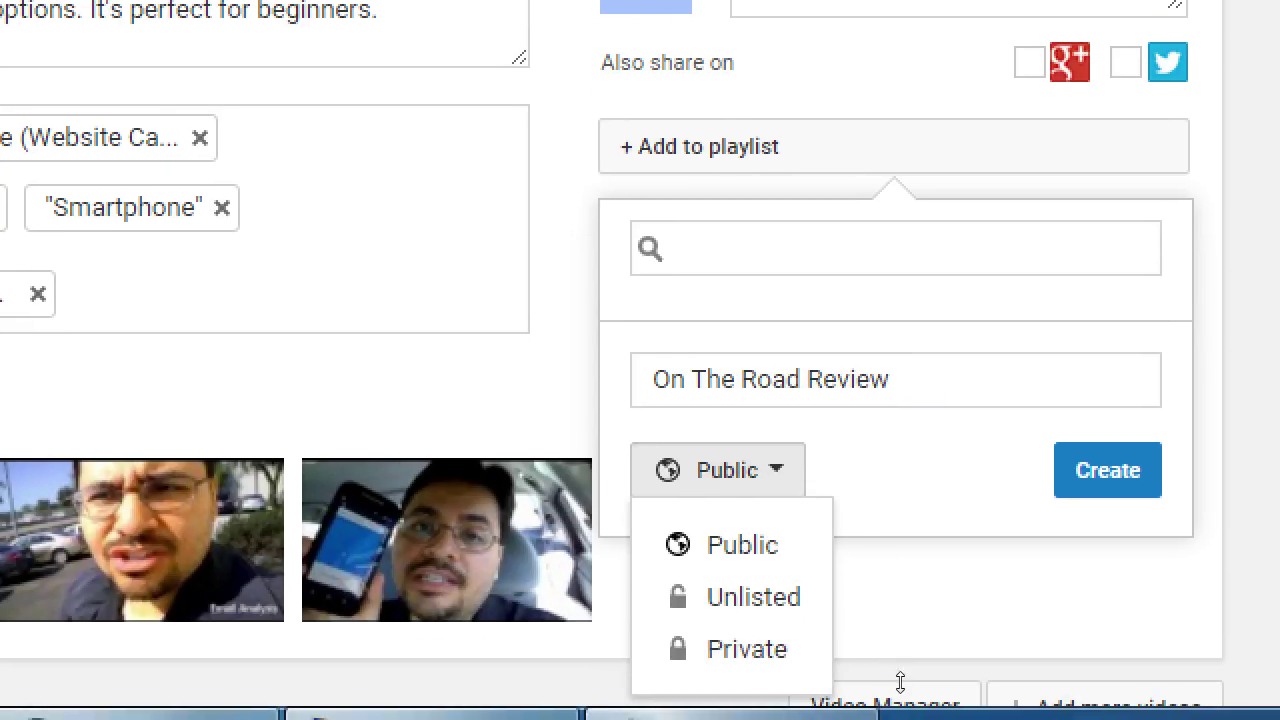
{"action": "left_click", "coordinate": [969, 576]}
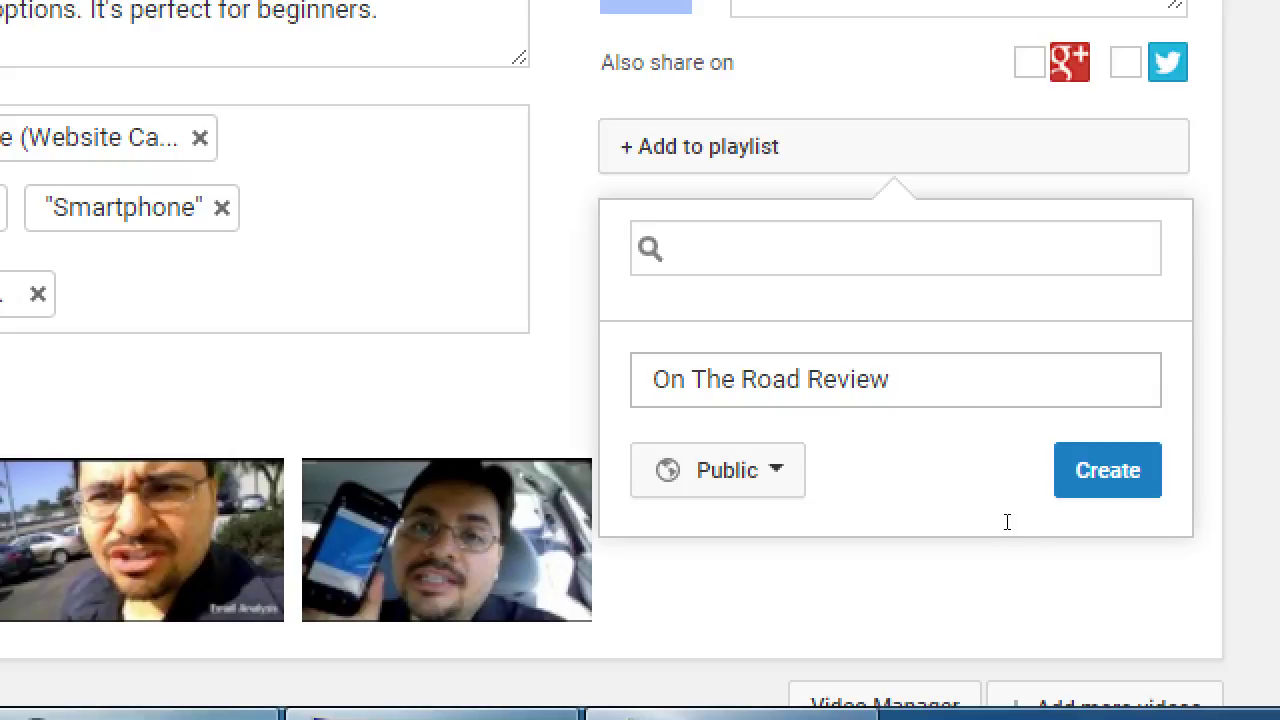
{"action": "key", "text": "shift+Tab"}
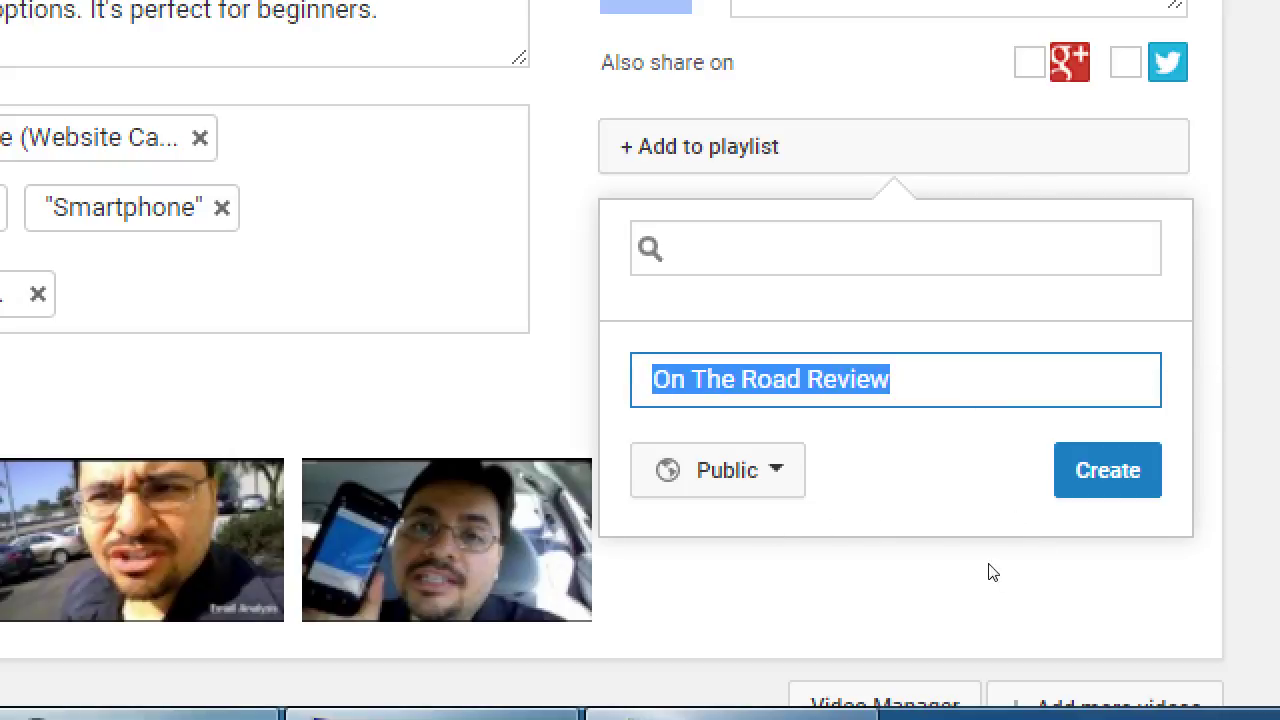
{"action": "key", "text": "Tab"}
{"action": "key", "text": "Tab"}
{"action": "key", "text": "Return"}
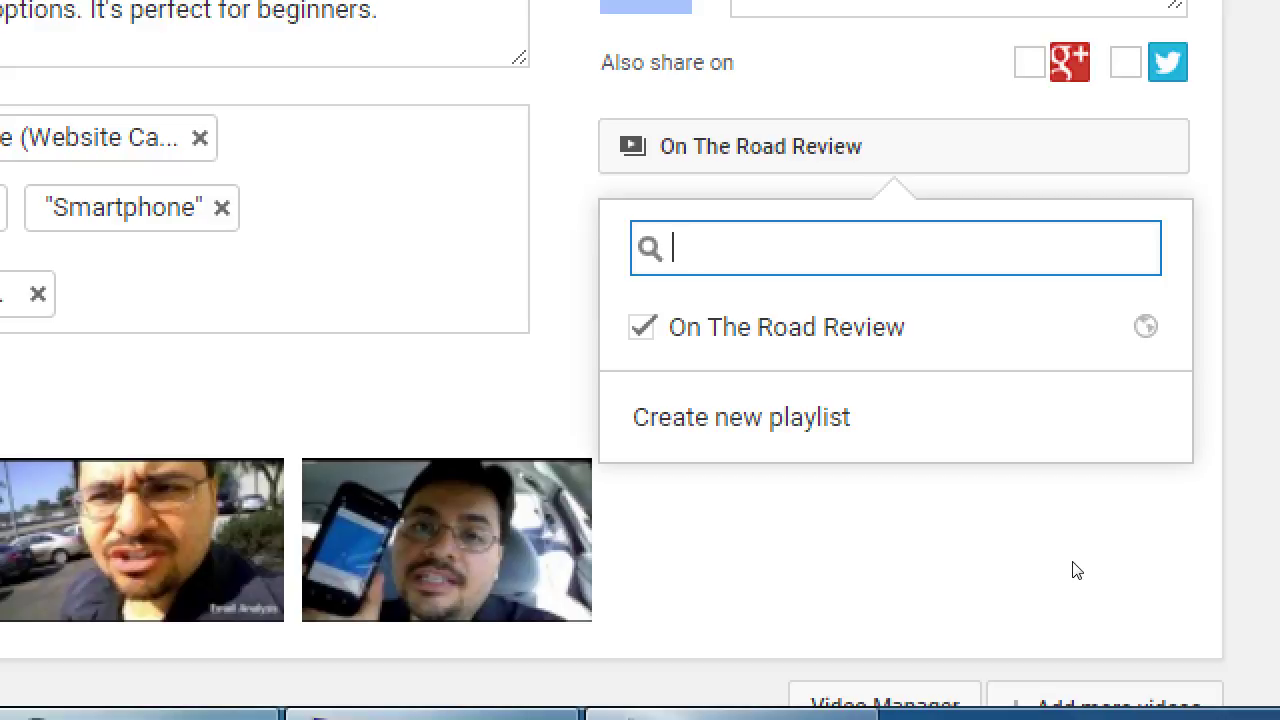
Create an 'Android' playlist containing the video, keeping On The Road Review checked
{"action": "type", "text": "Android"}
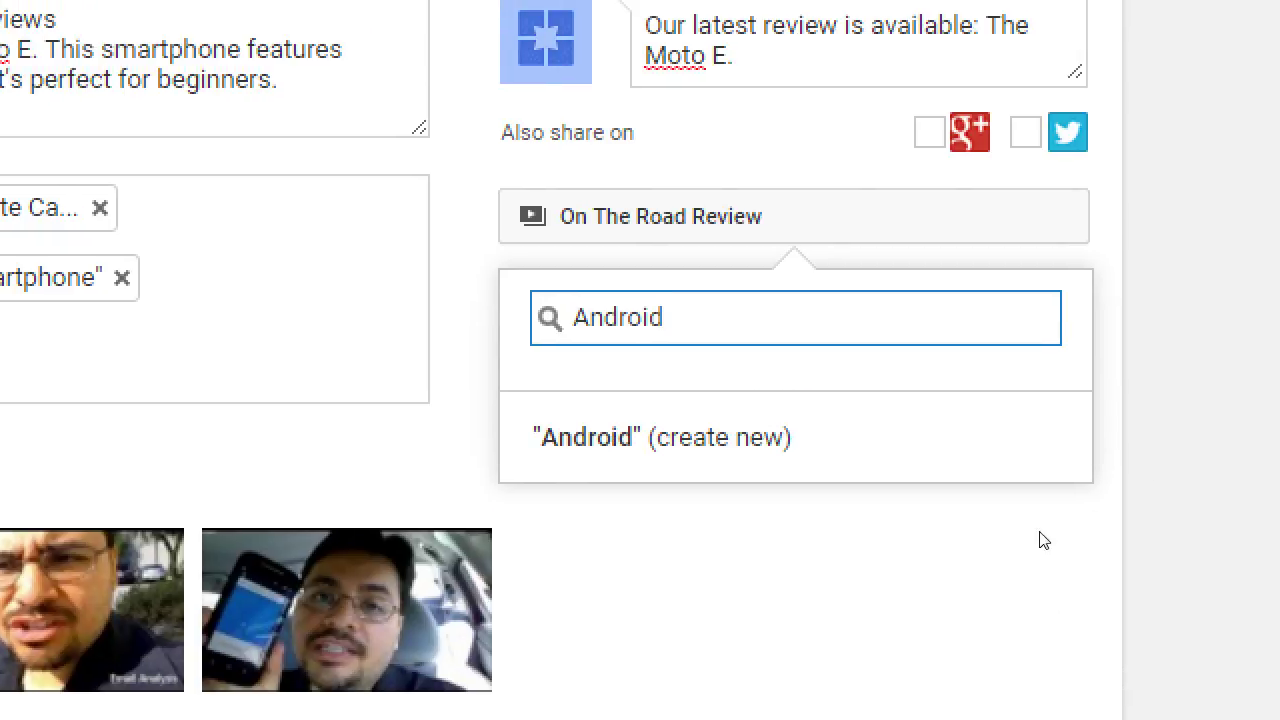
{"action": "key", "text": "Down"}
{"action": "key", "text": "Return"}
{"action": "key", "text": "Return"}
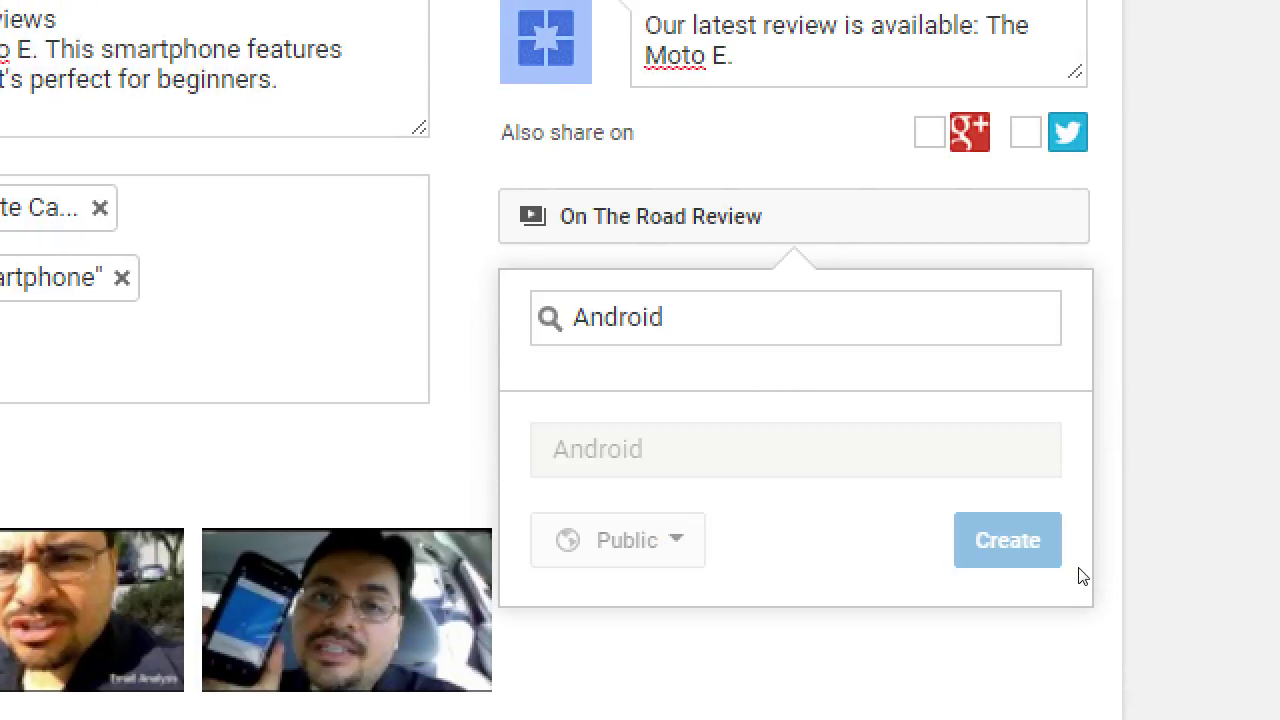
{"action": "key", "text": "Down"}
{"action": "key", "text": "Return"}
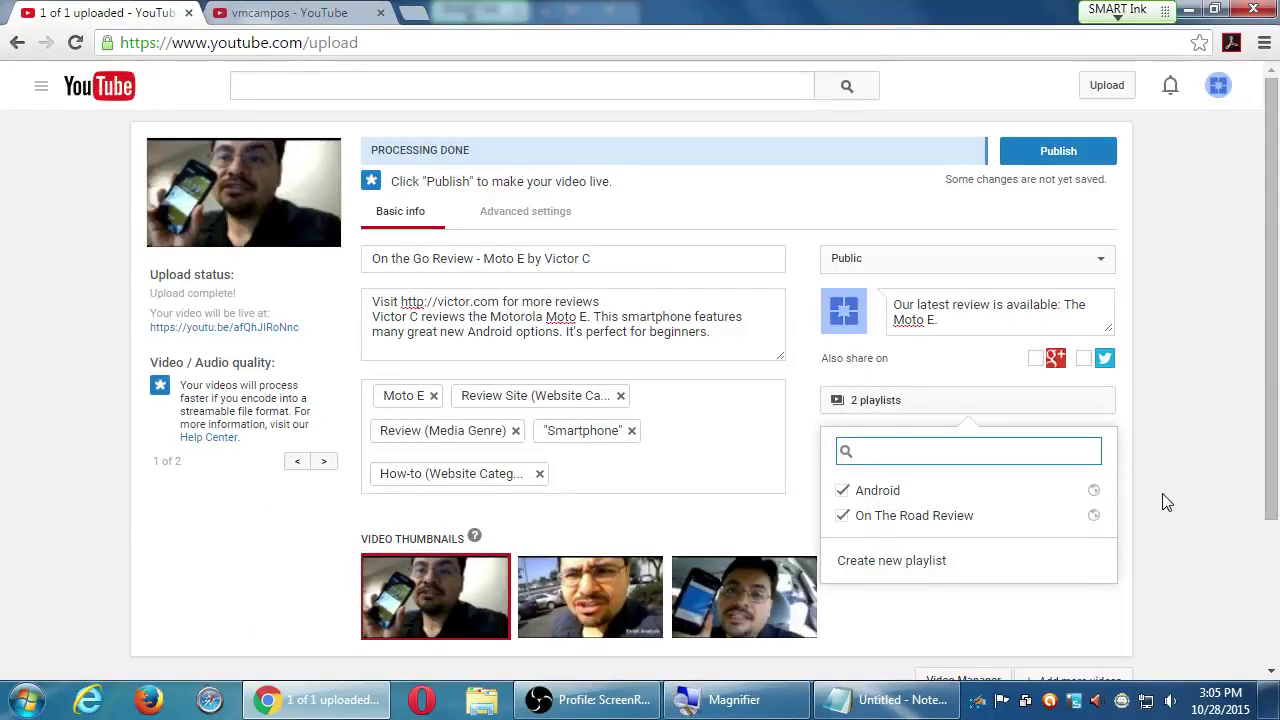
Close the playlist picker, leaving the video in Android and On The Road Review
{"action": "left_click", "coordinate": [1165, 501]}
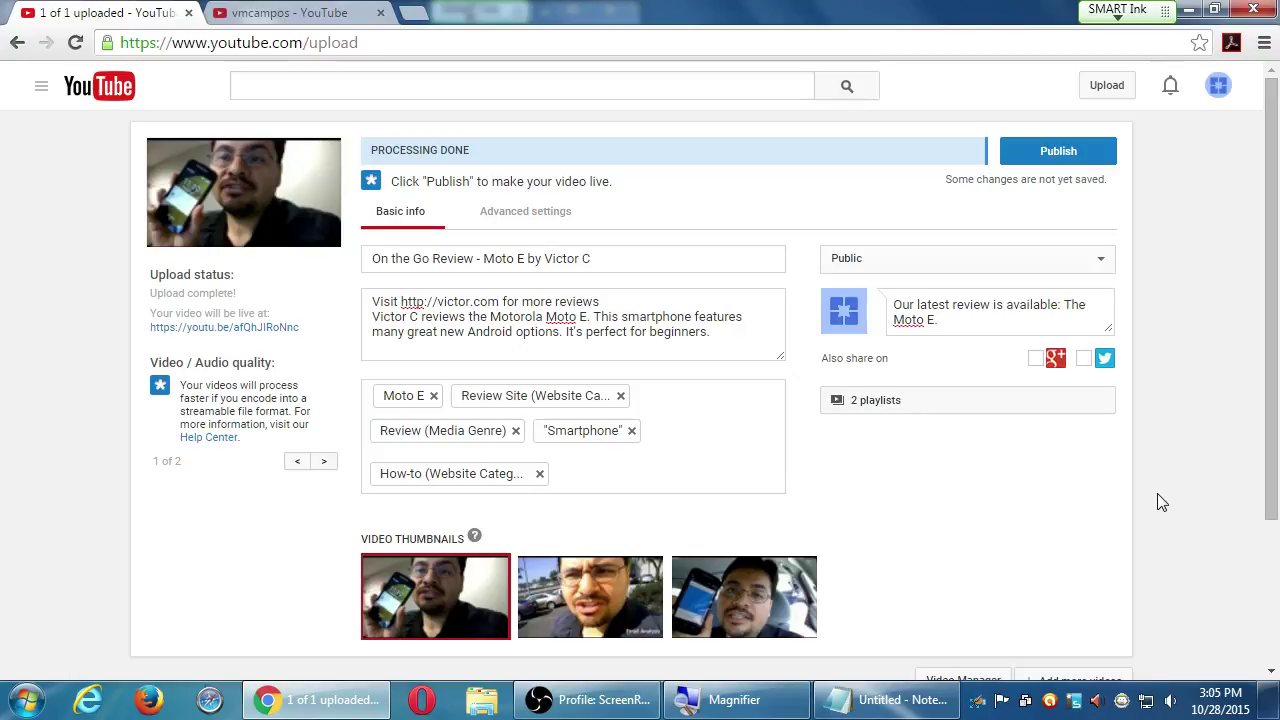
{"action": "scroll", "coordinate": [863, 520], "scroll_direction": "down", "scroll_amount": 2}
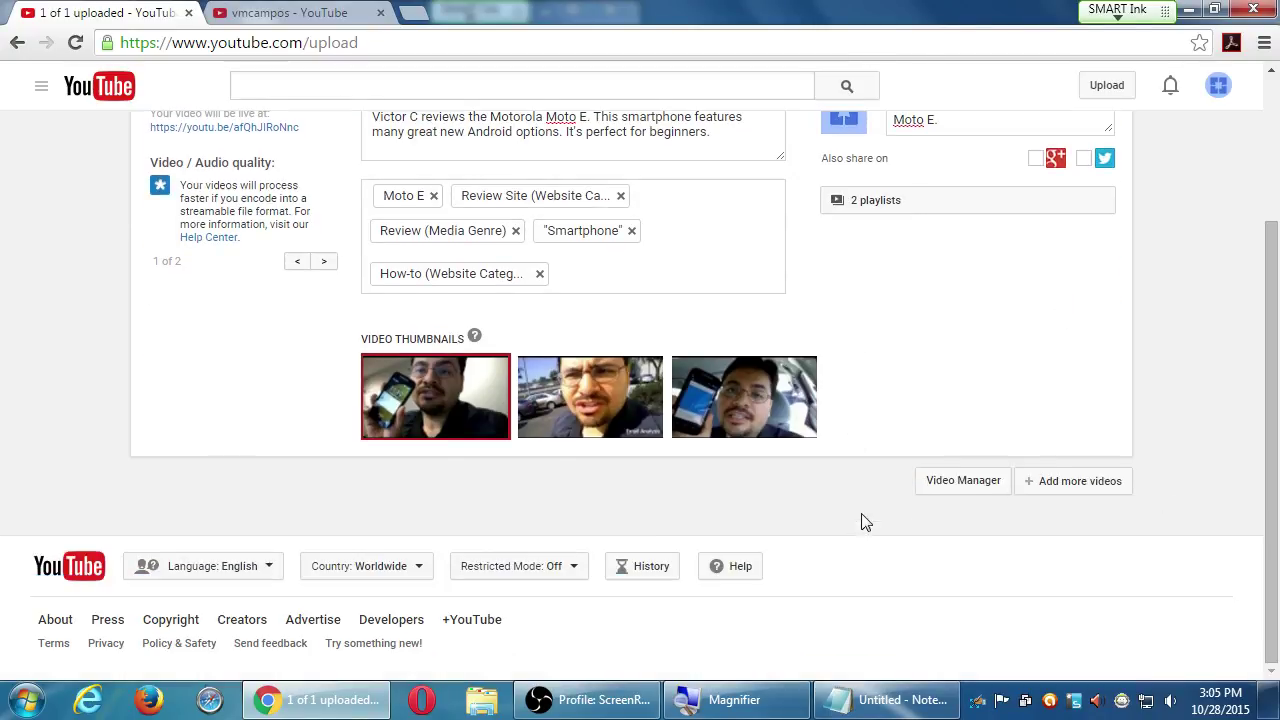
{"action": "scroll", "coordinate": [874, 497], "scroll_direction": "up", "scroll_amount": 2}
{"action": "scroll", "coordinate": [880, 497], "scroll_direction": "down", "scroll_amount": 2}
{"action": "scroll", "coordinate": [878, 497], "scroll_direction": "up", "scroll_amount": 2}
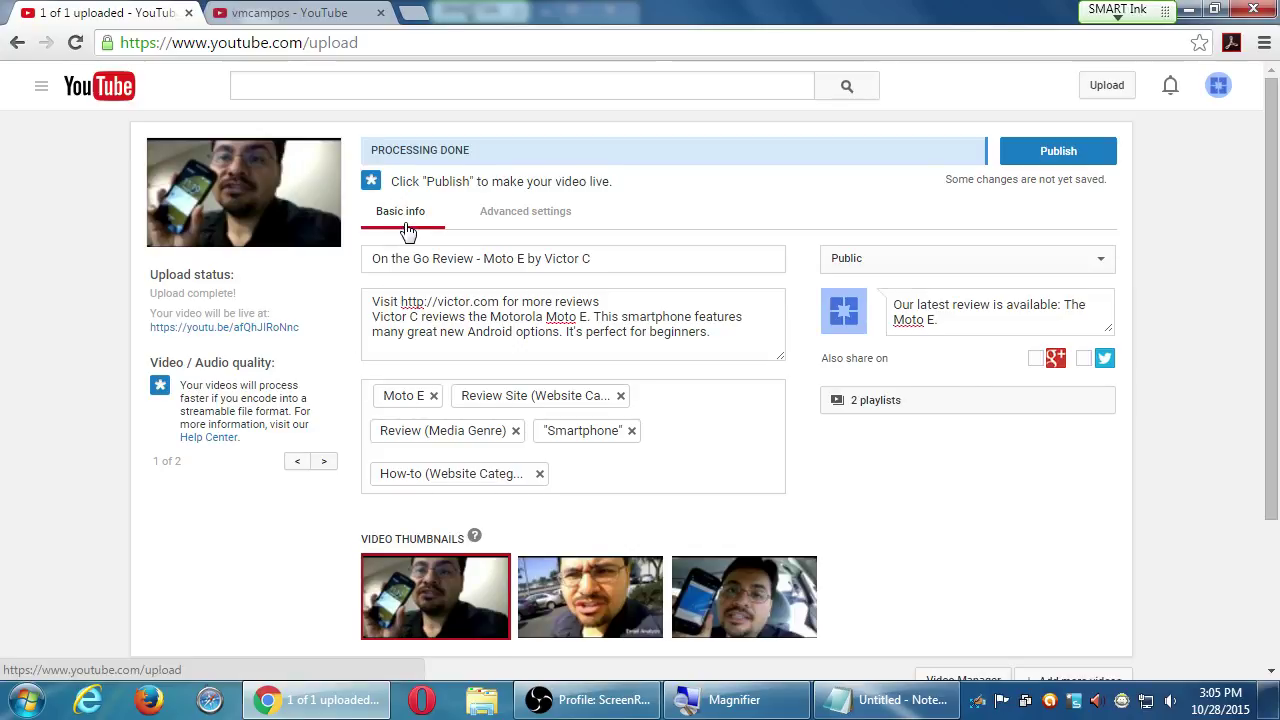
{"action": "key", "text": "super+plus"}
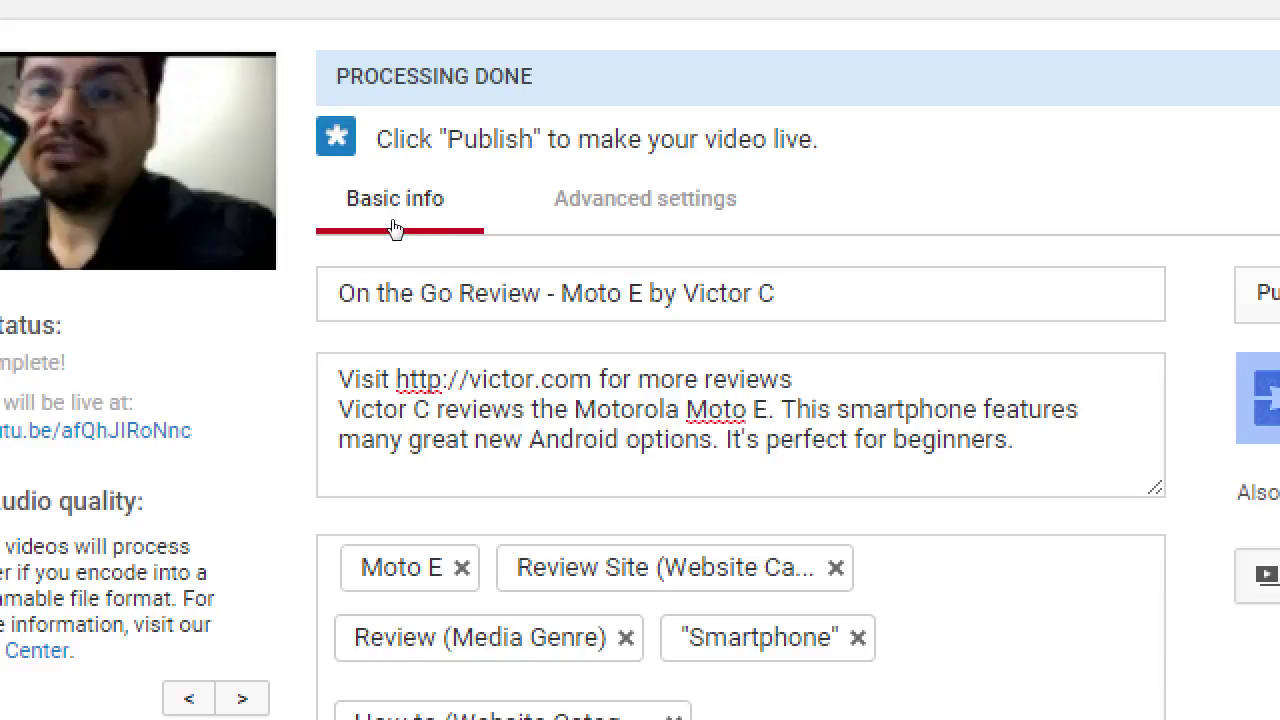
In Advanced settings, keep comments allowed and set Show back to Approved comments only
{"action": "left_click", "coordinate": [506, 229]}
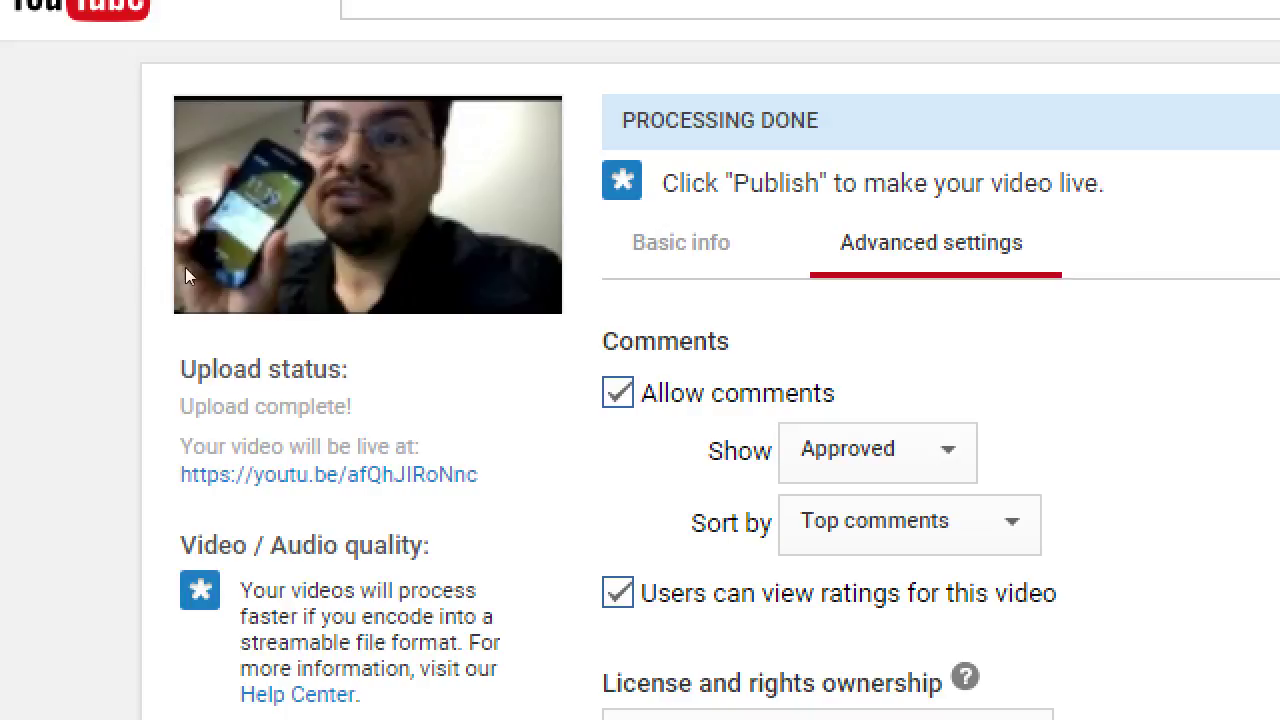
{"action": "key", "text": "space"}
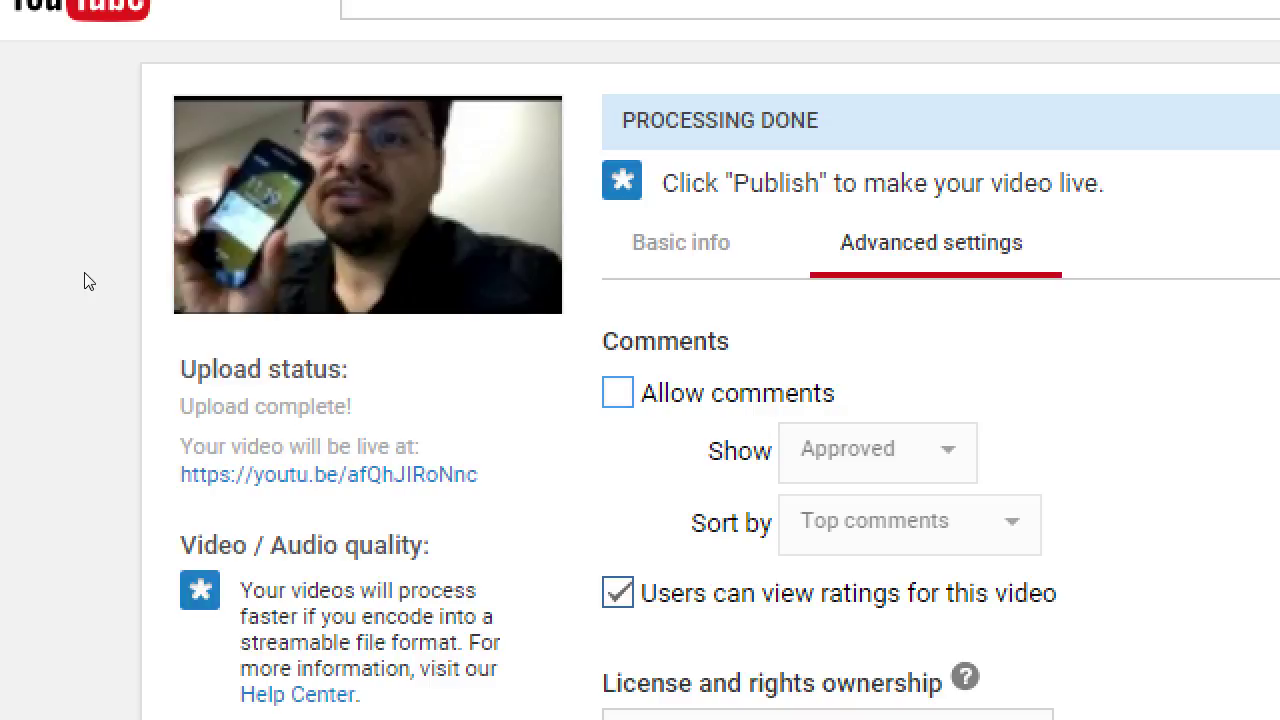
{"action": "key", "text": "space"}
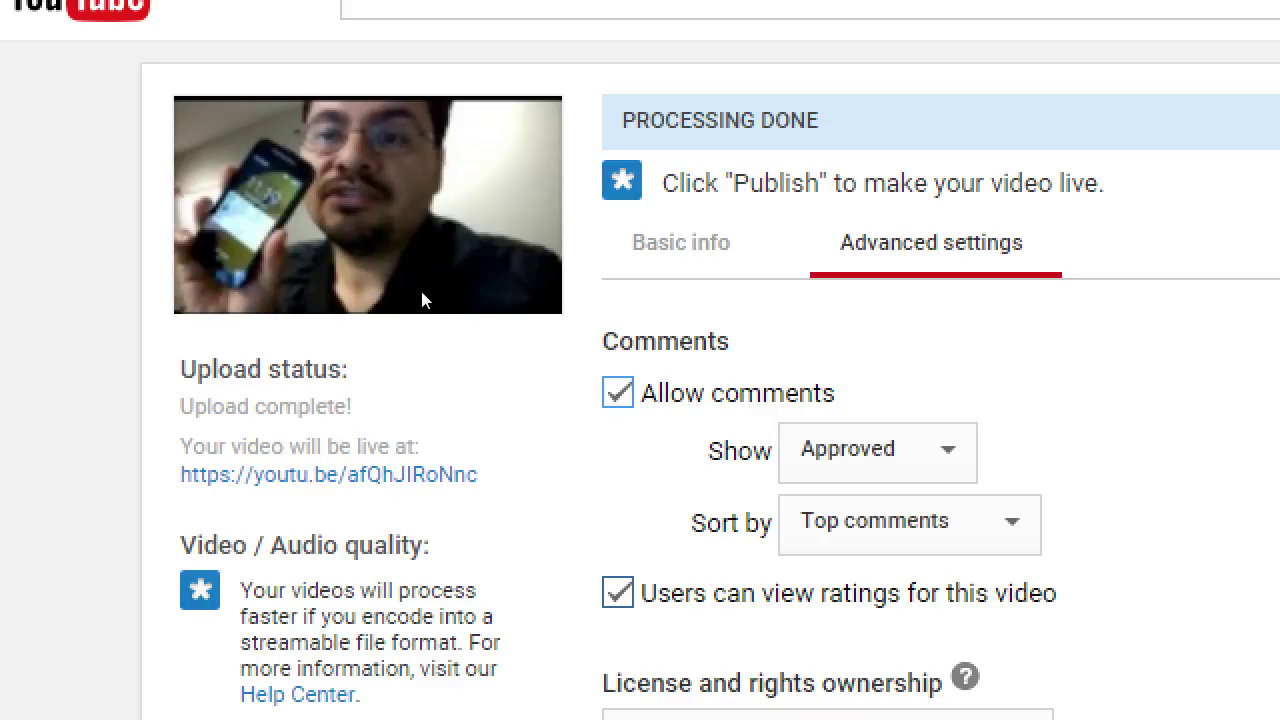
{"action": "key", "text": "Tab"}
{"action": "key", "text": "space"}
{"action": "key", "text": "Up"}
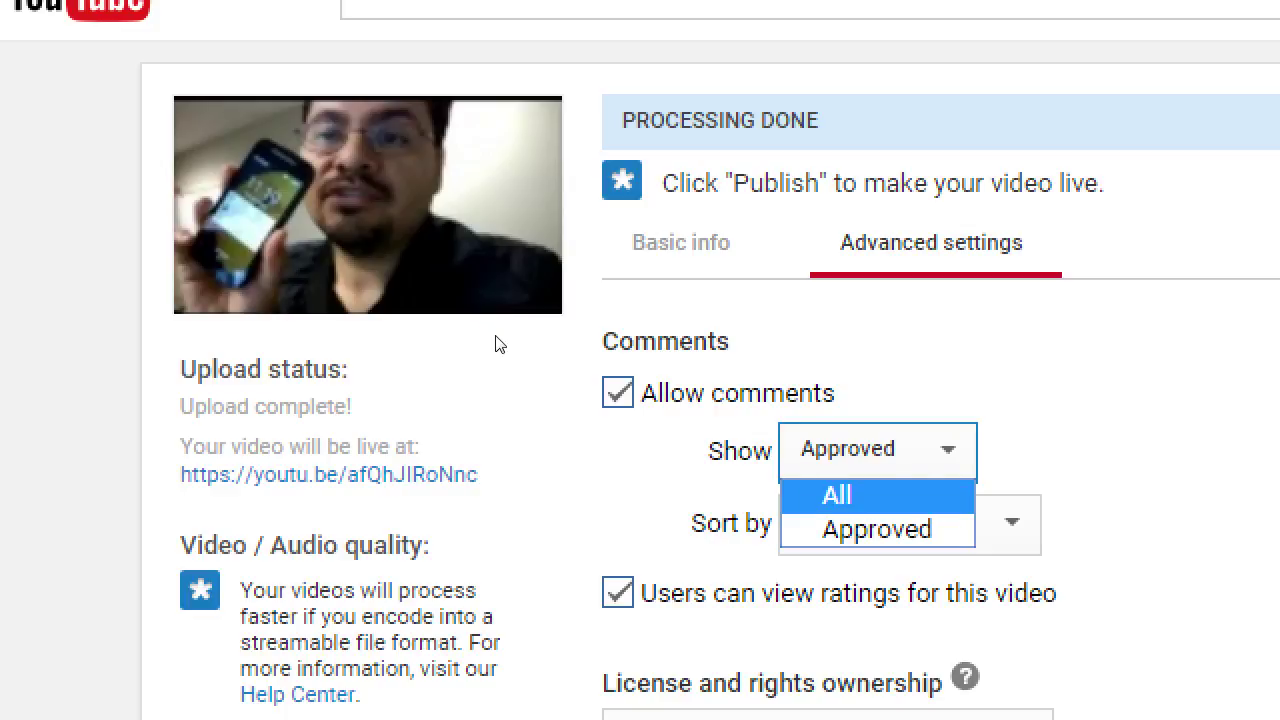
{"action": "key", "text": "Return"}
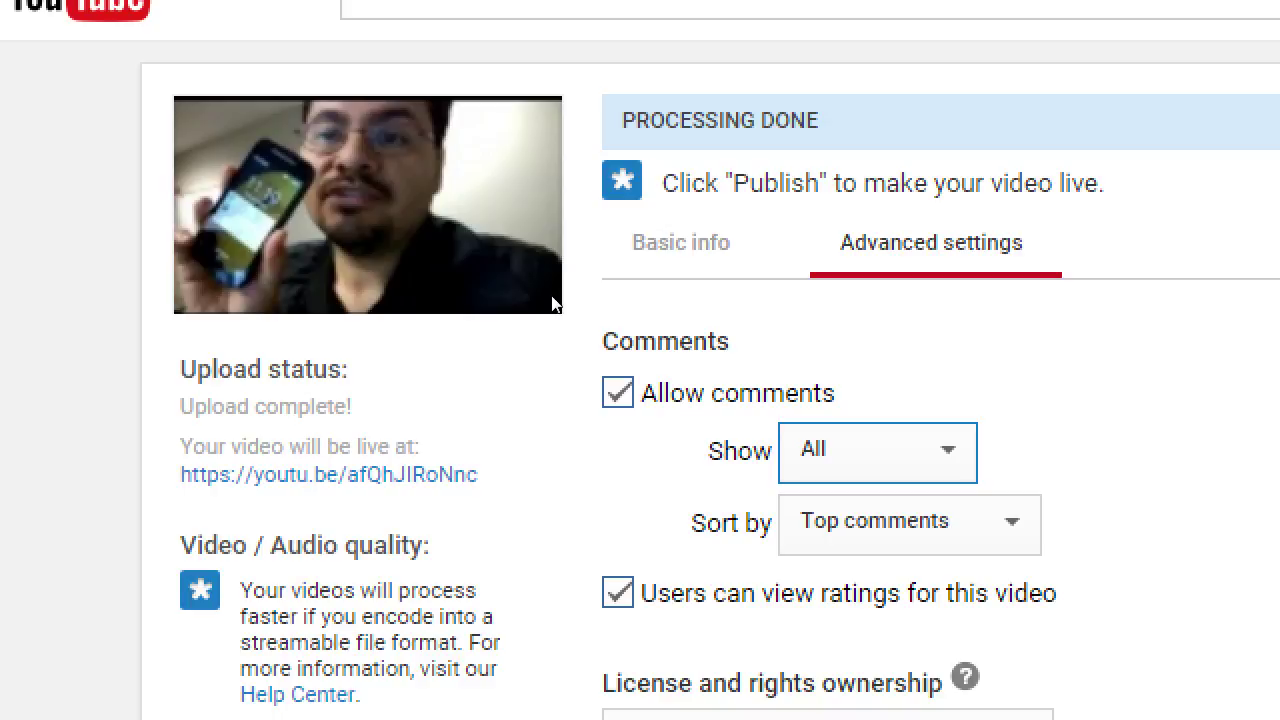
{"action": "key", "text": "space"}
{"action": "key", "text": "Down"}
{"action": "key", "text": "Return"}
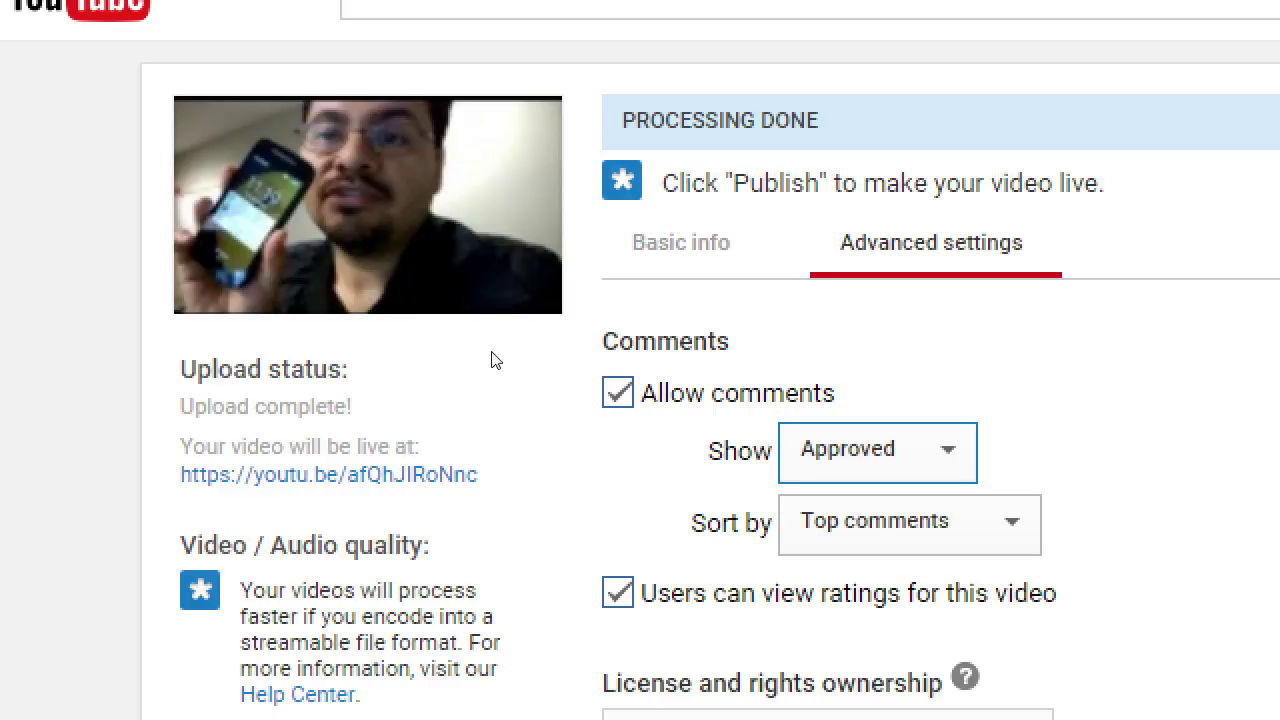
{"action": "scroll", "coordinate": [491, 360], "scroll_direction": "down", "scroll_amount": 2}
{"action": "key", "text": "Tab"}
{"action": "key", "text": "space"}
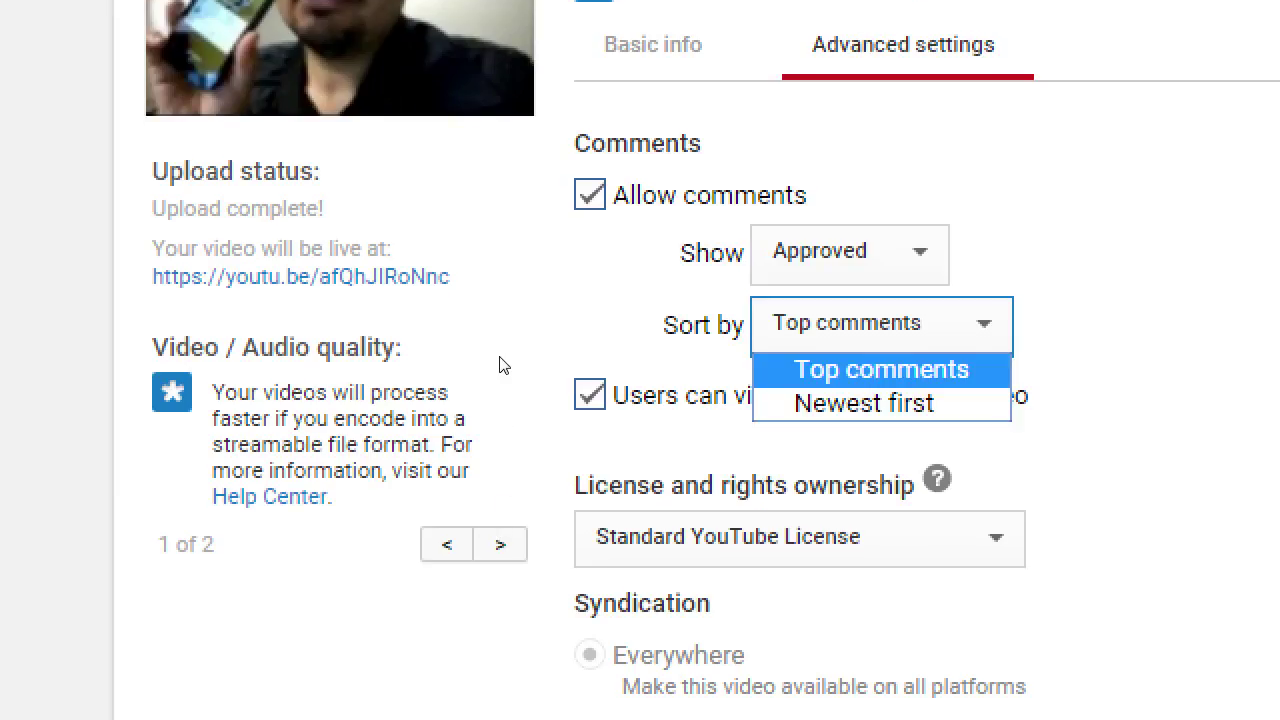
{"action": "key", "text": "Down"}
{"action": "key", "text": "Up"}
{"action": "left_click", "coordinate": [537, 381]}
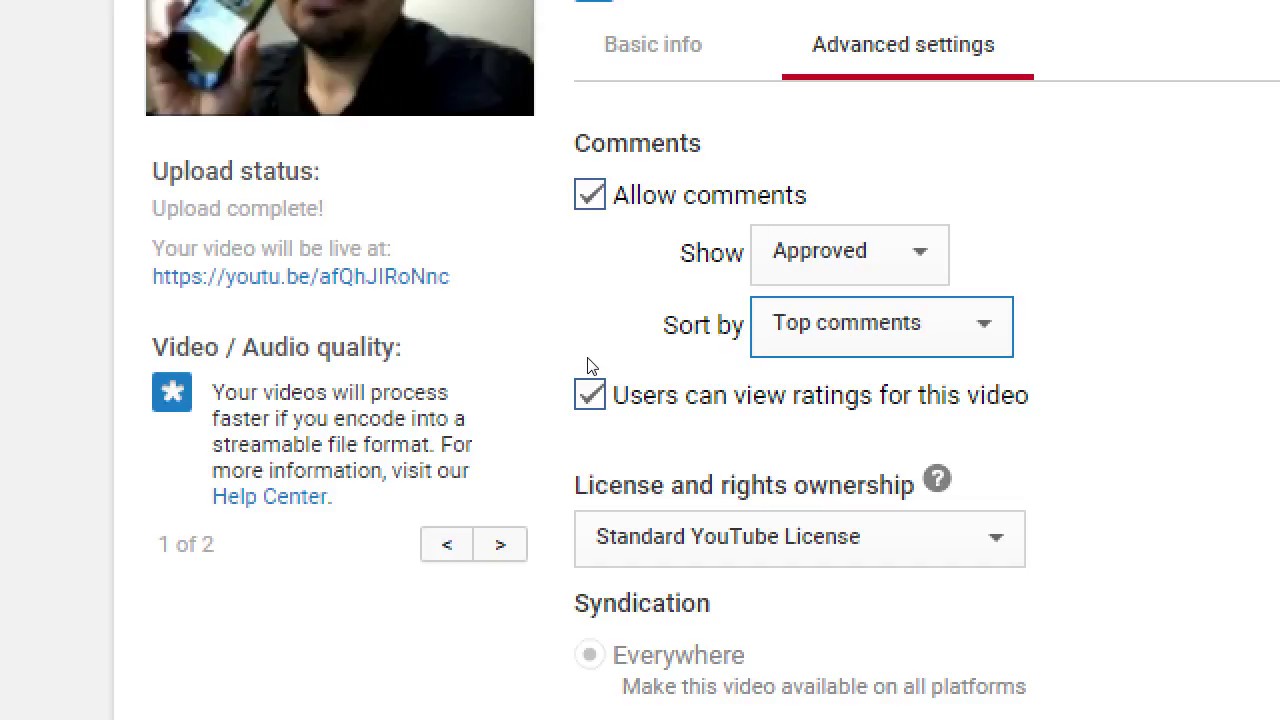
{"action": "key", "text": "alt+Down"}
{"action": "key", "text": "Down"}
{"action": "key", "text": "Return"}
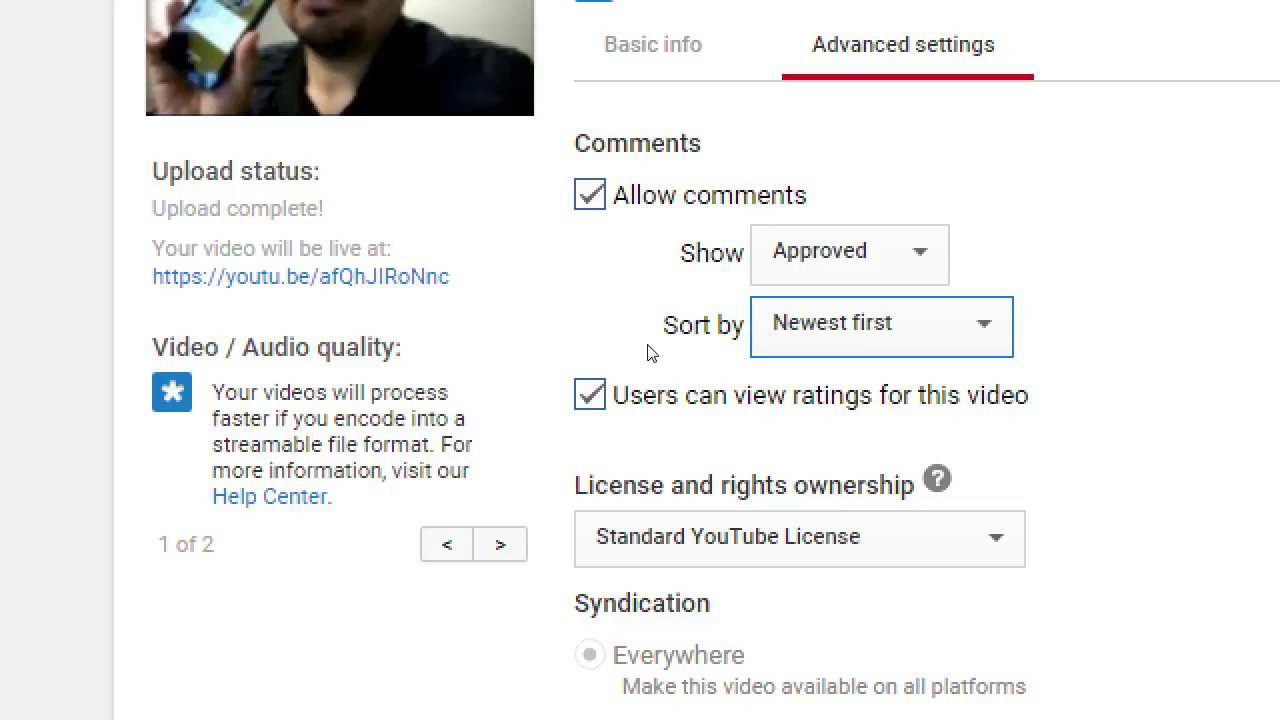
{"action": "key", "text": "space"}
{"action": "key", "text": "Up"}
{"action": "key", "text": "Return"}
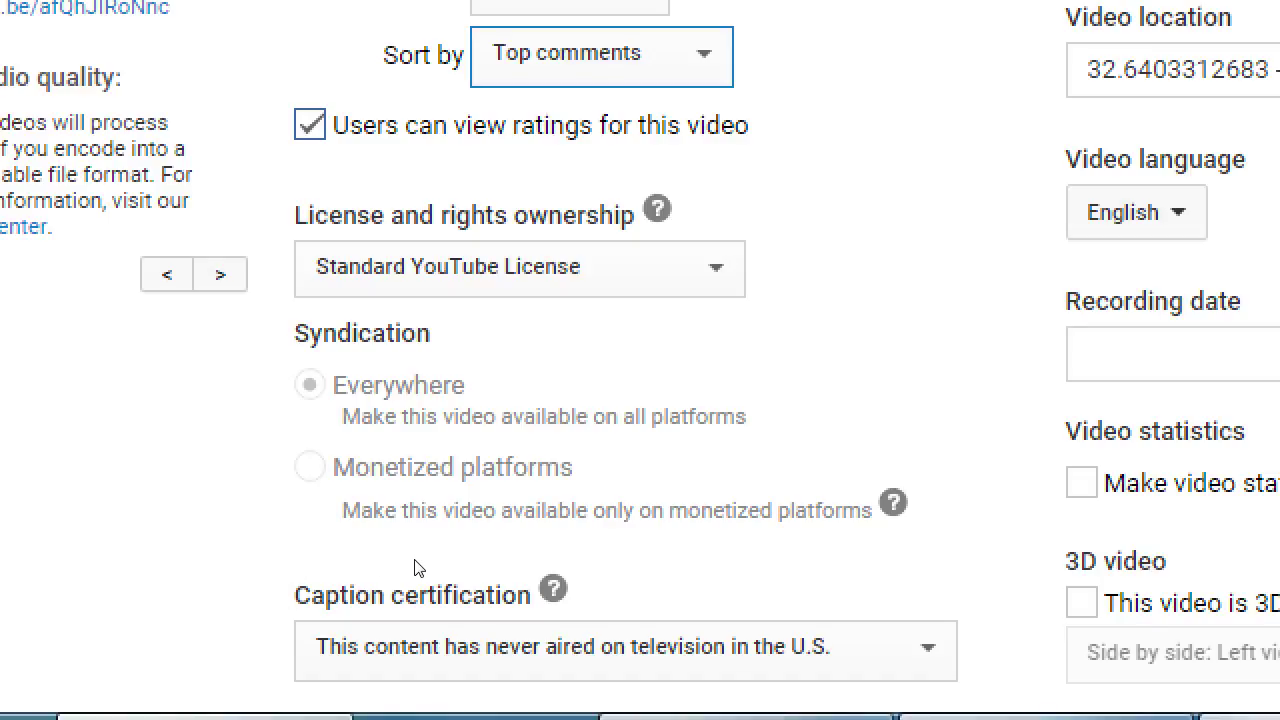
{"action": "left_click", "coordinate": [388, 542]}
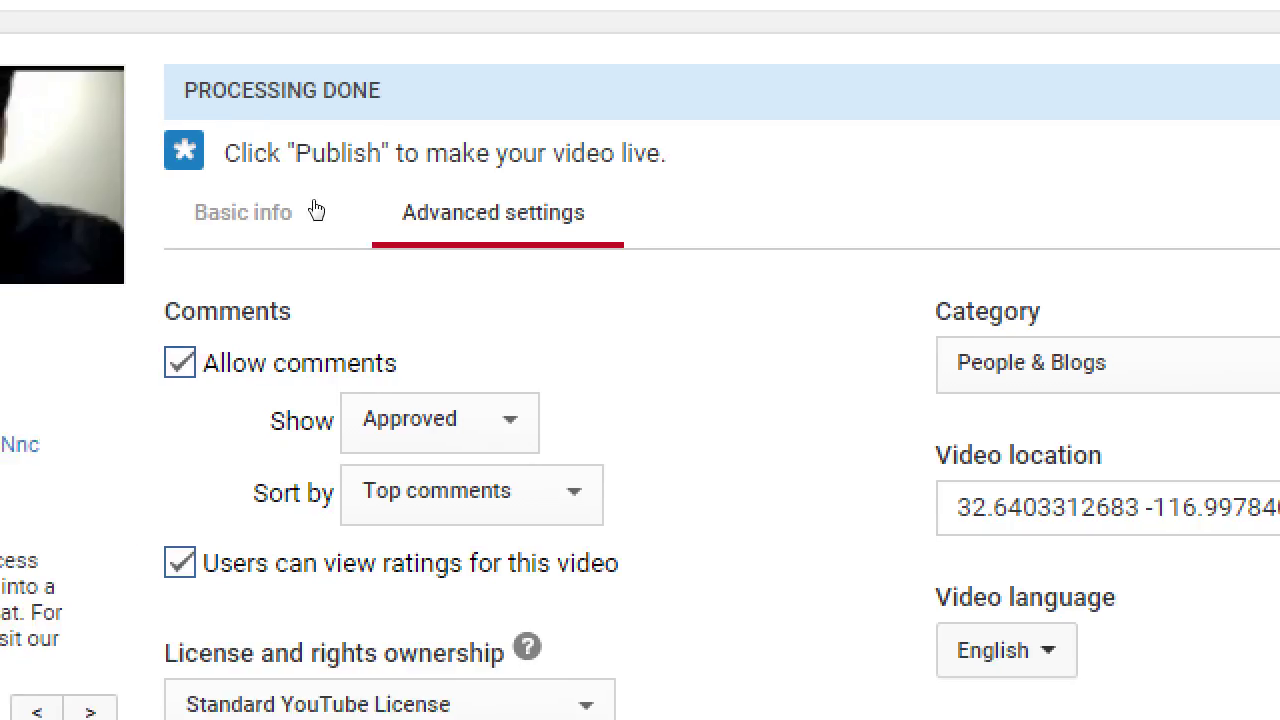
{"action": "left_click", "coordinate": [316, 210]}
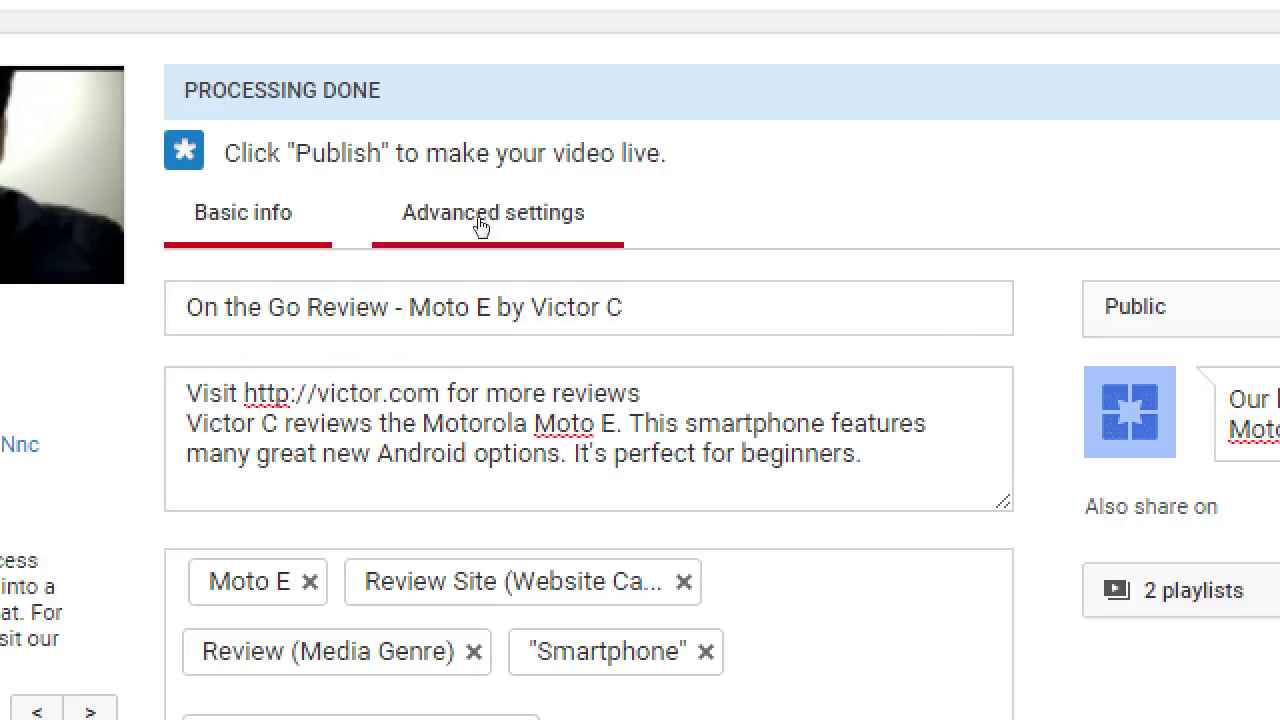
{"action": "left_click", "coordinate": [490, 220]}
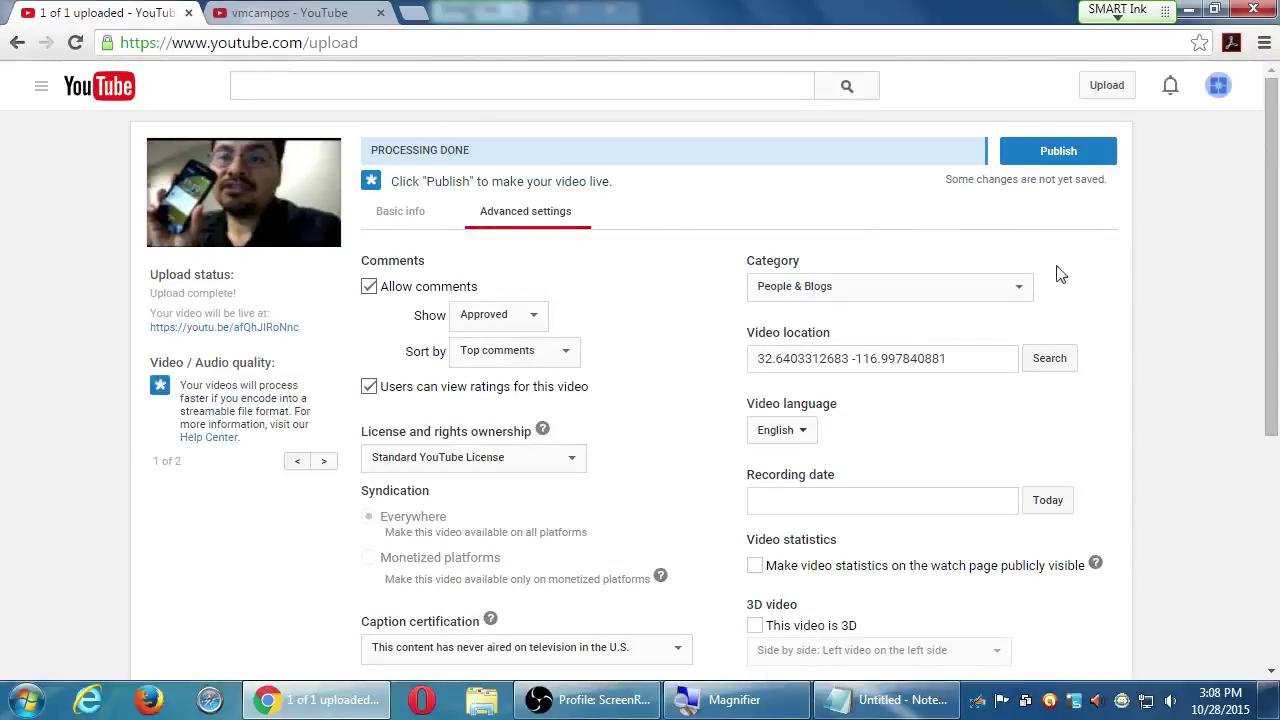
{"action": "scroll", "coordinate": [1279, 340], "scroll_direction": "down", "scroll_amount": 1}
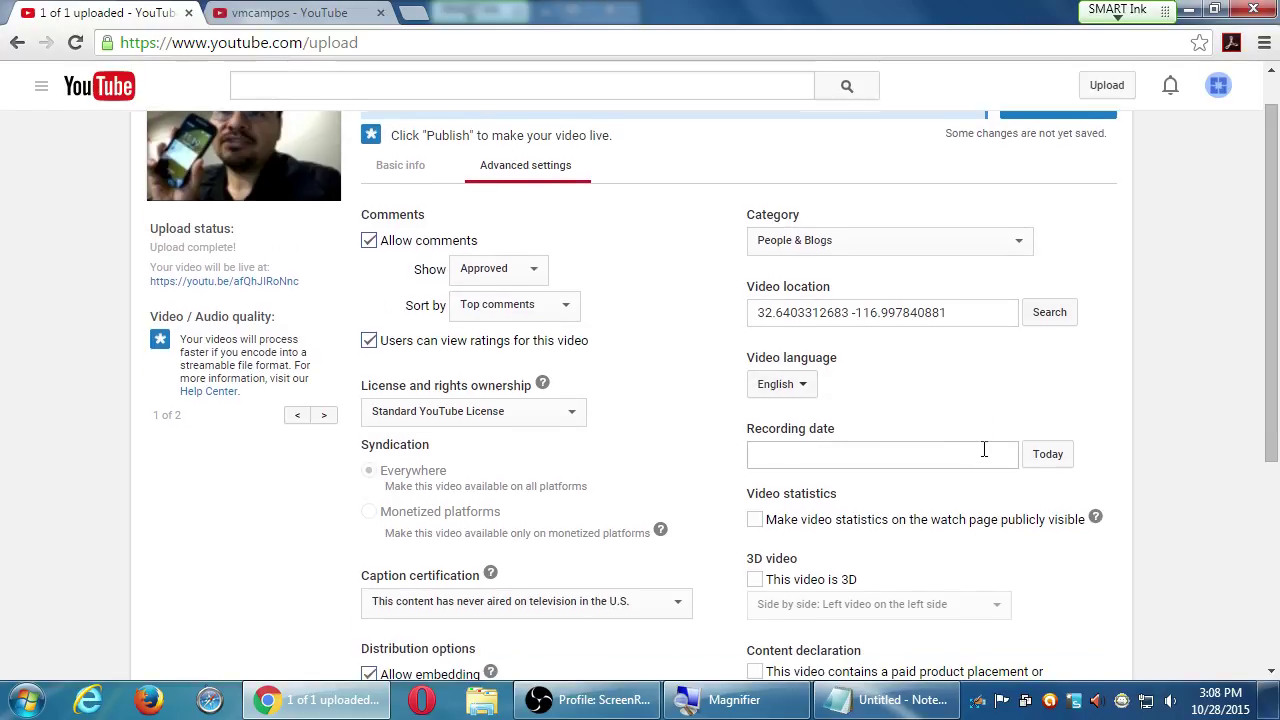
{"action": "scroll", "coordinate": [995, 449], "scroll_direction": "down", "scroll_amount": 1}
{"action": "scroll", "coordinate": [1100, 410], "scroll_direction": "down", "scroll_amount": 1}
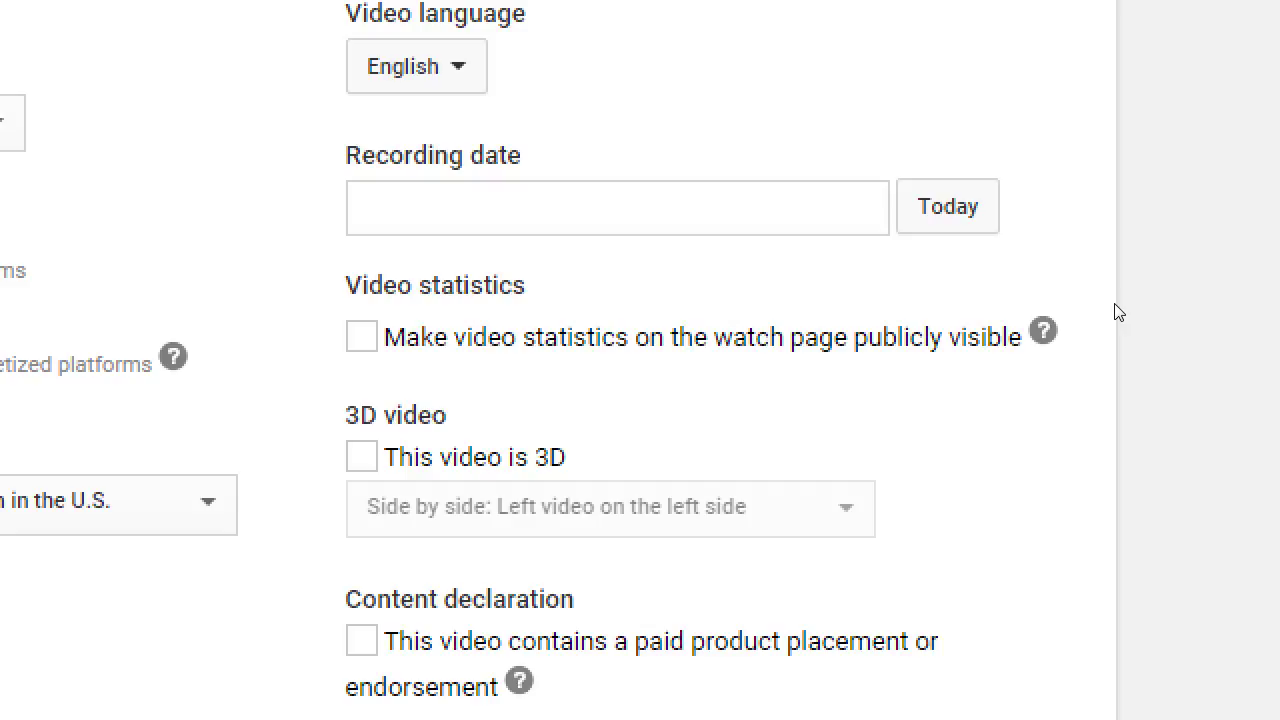
{"action": "scroll", "coordinate": [1086, 248], "scroll_direction": "up", "scroll_amount": 1}
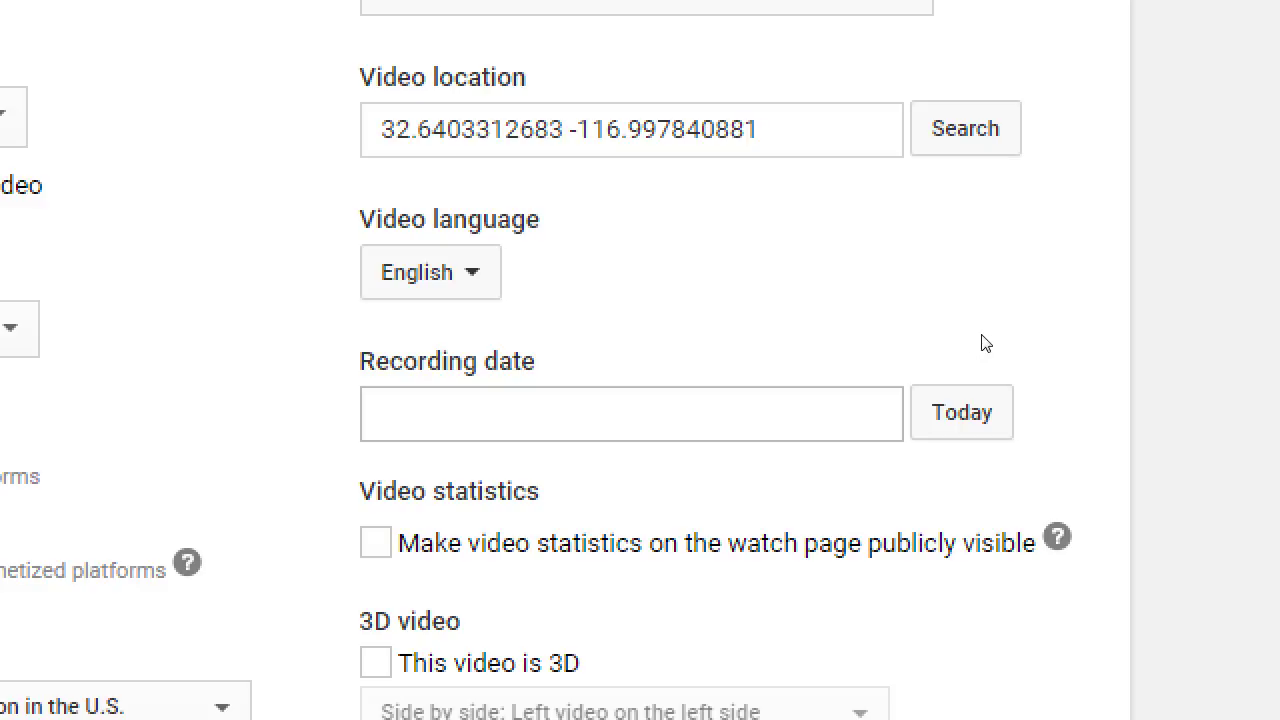
Enter October 28, 2015 as the video's recording date
{"action": "left_click", "coordinate": [805, 363]}
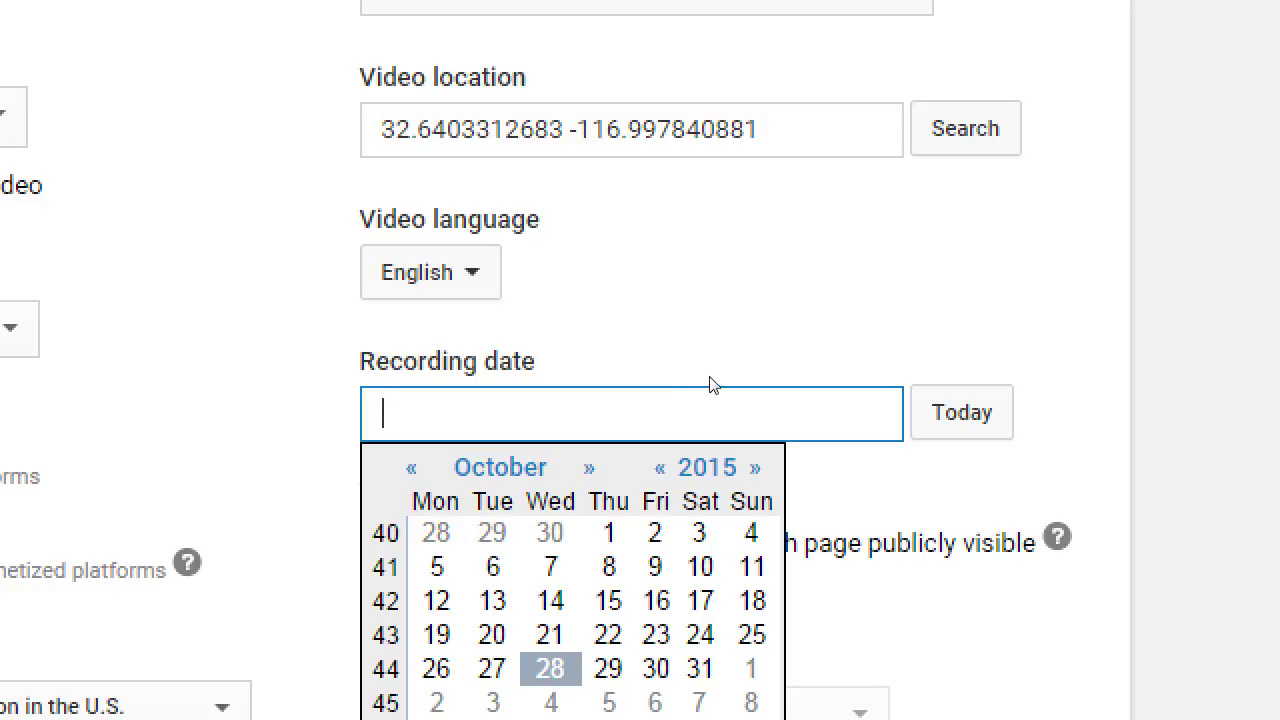
{"action": "key", "text": "Return"}
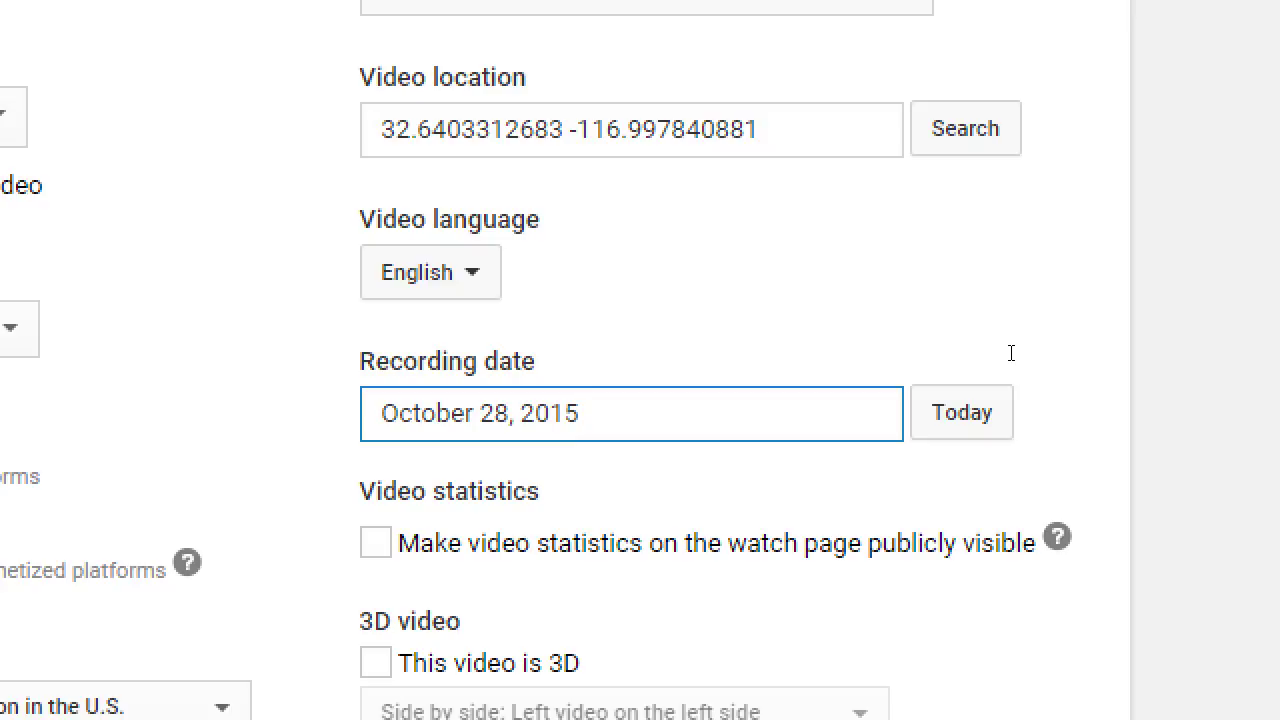
{"action": "scroll", "coordinate": [1163, 366], "scroll_direction": "down", "scroll_amount": 4}
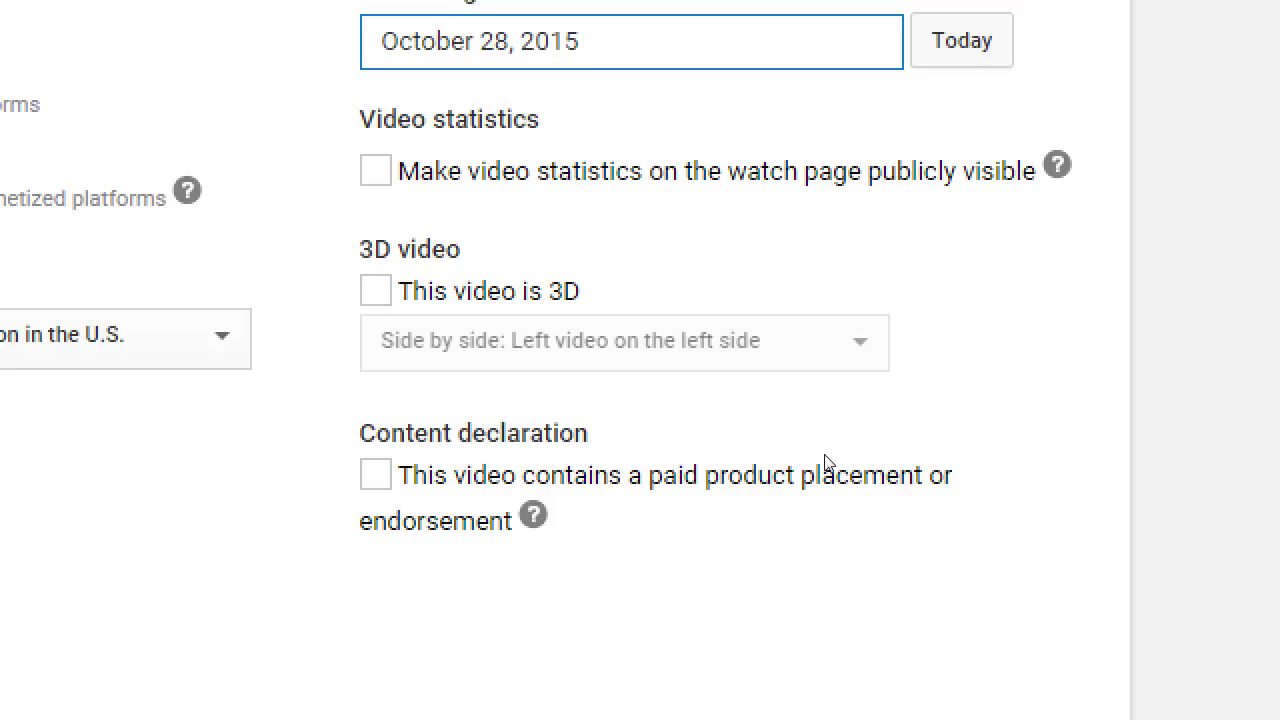
{"action": "left_click", "coordinate": [838, 421]}
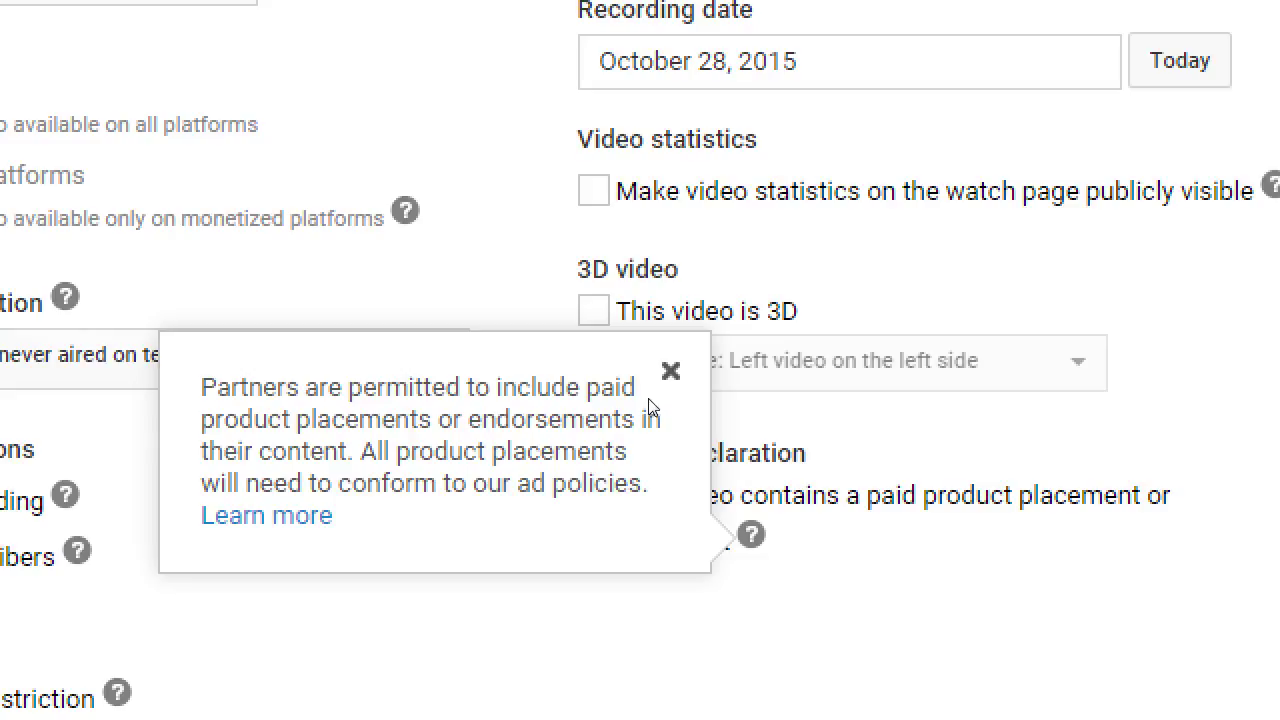
{"action": "left_click", "coordinate": [786, 343]}
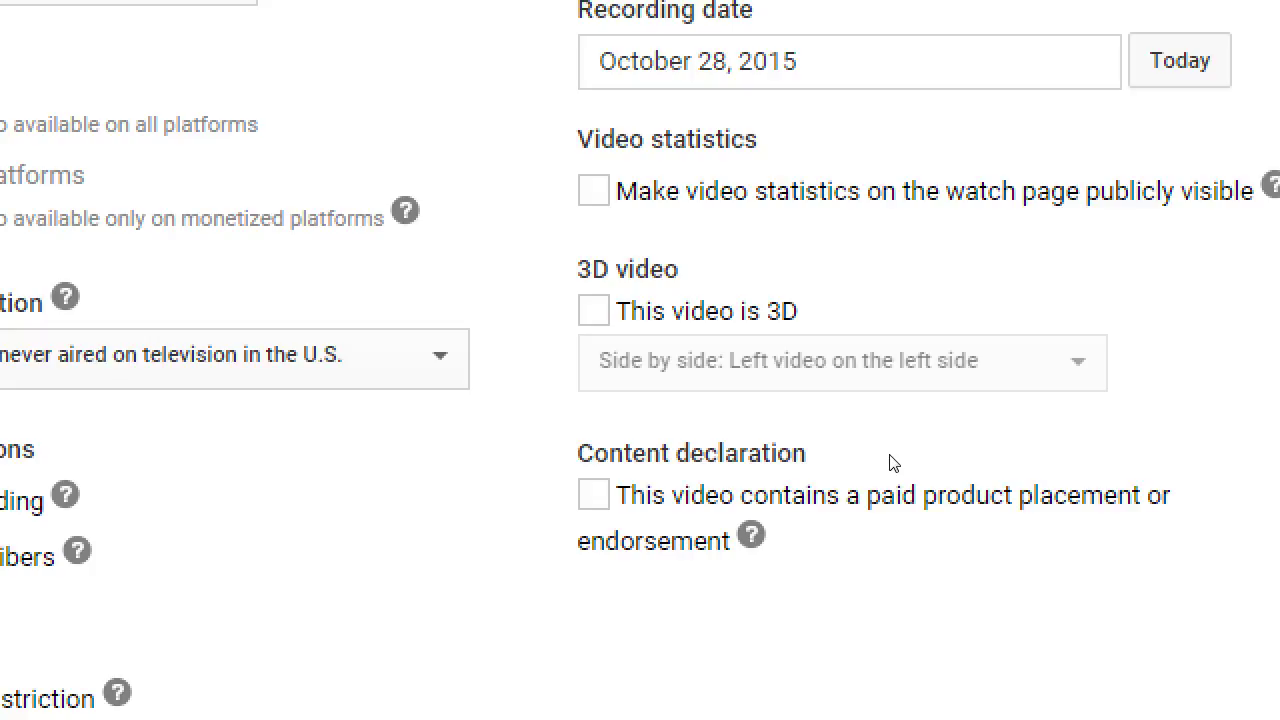
{"action": "key", "text": "space"}
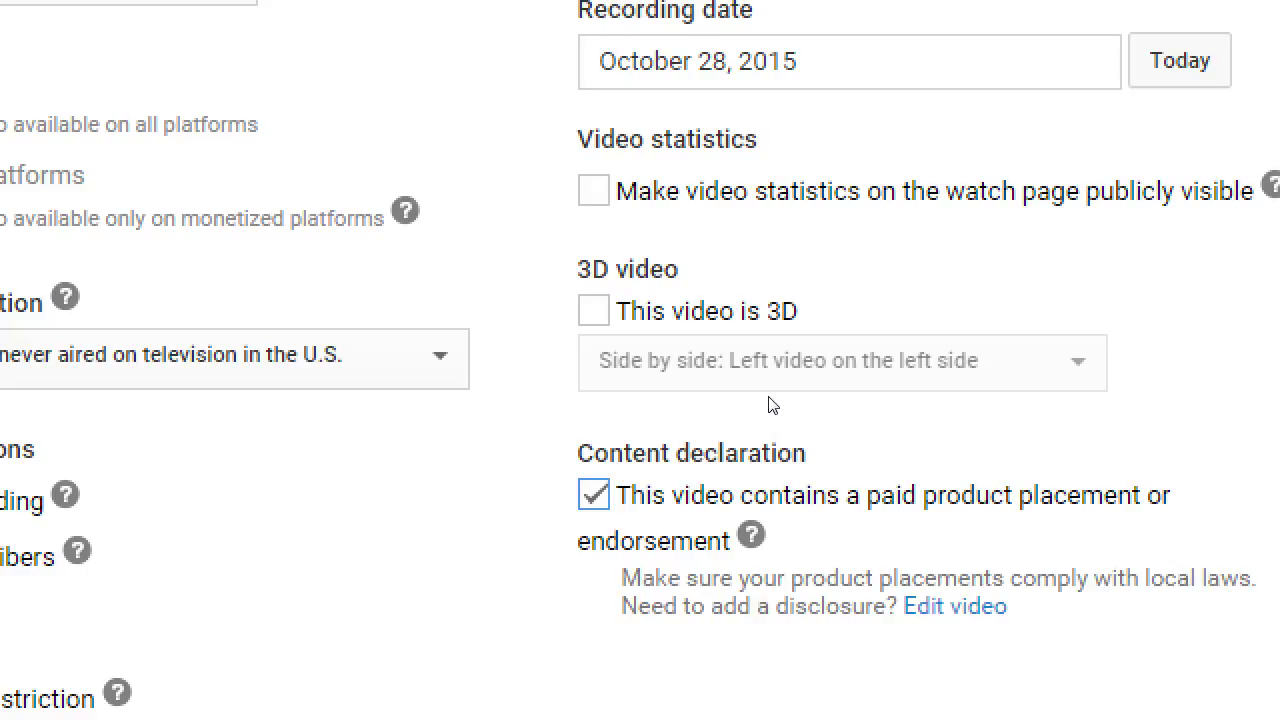
{"action": "key", "text": "space"}
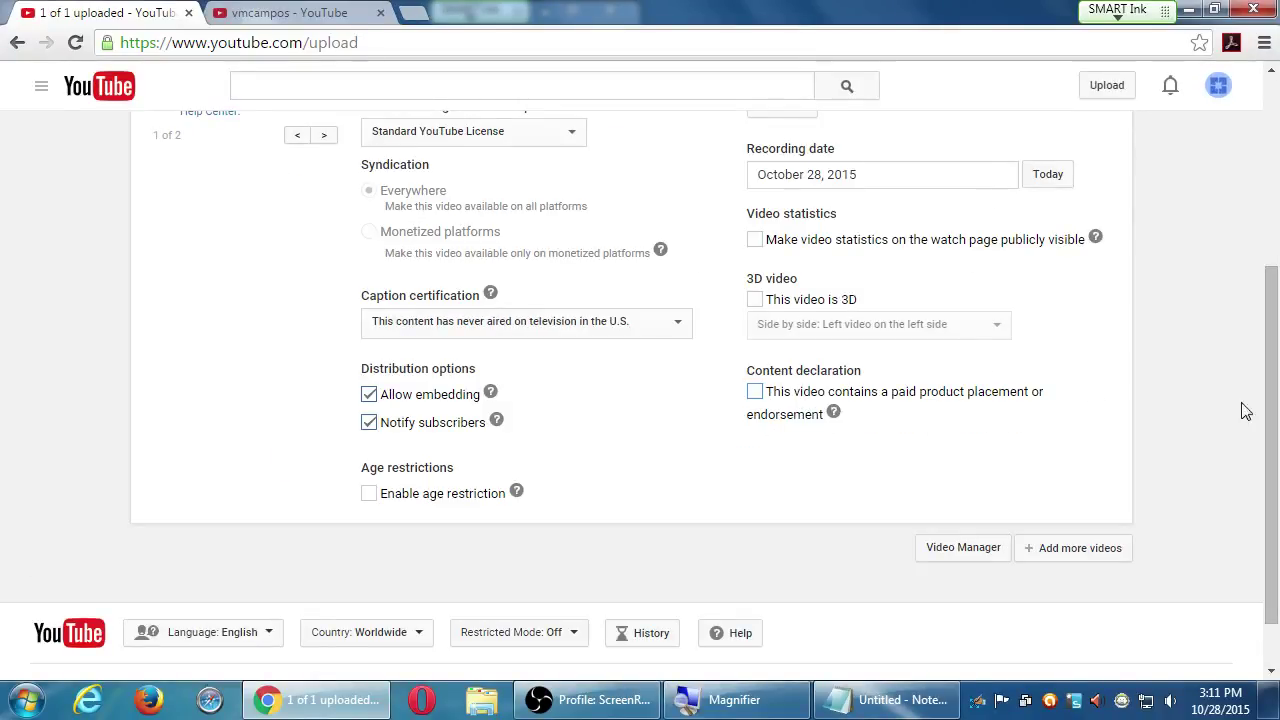
{"action": "scroll", "coordinate": [1178, 414], "scroll_direction": "up", "scroll_amount": 1}
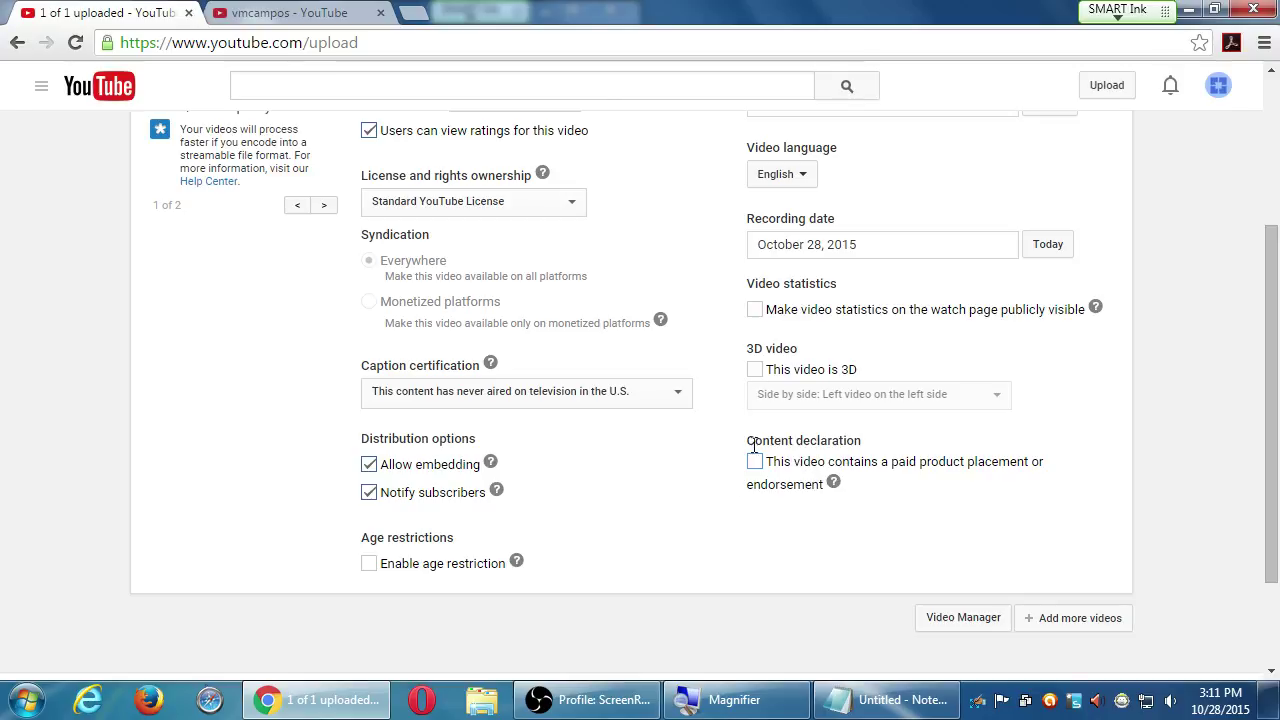
{"action": "scroll", "coordinate": [835, 510], "scroll_direction": "up", "scroll_amount": 3}
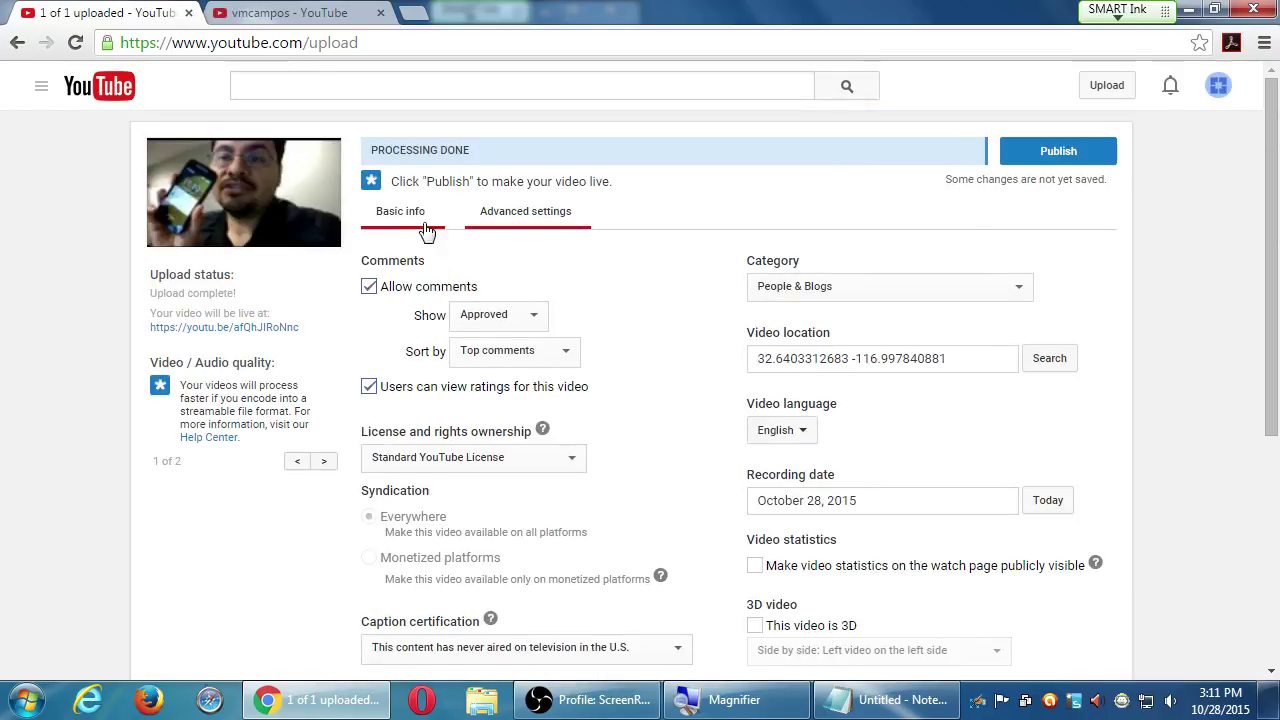
{"action": "left_click", "coordinate": [432, 222]}
{"action": "left_click", "coordinate": [475, 219]}
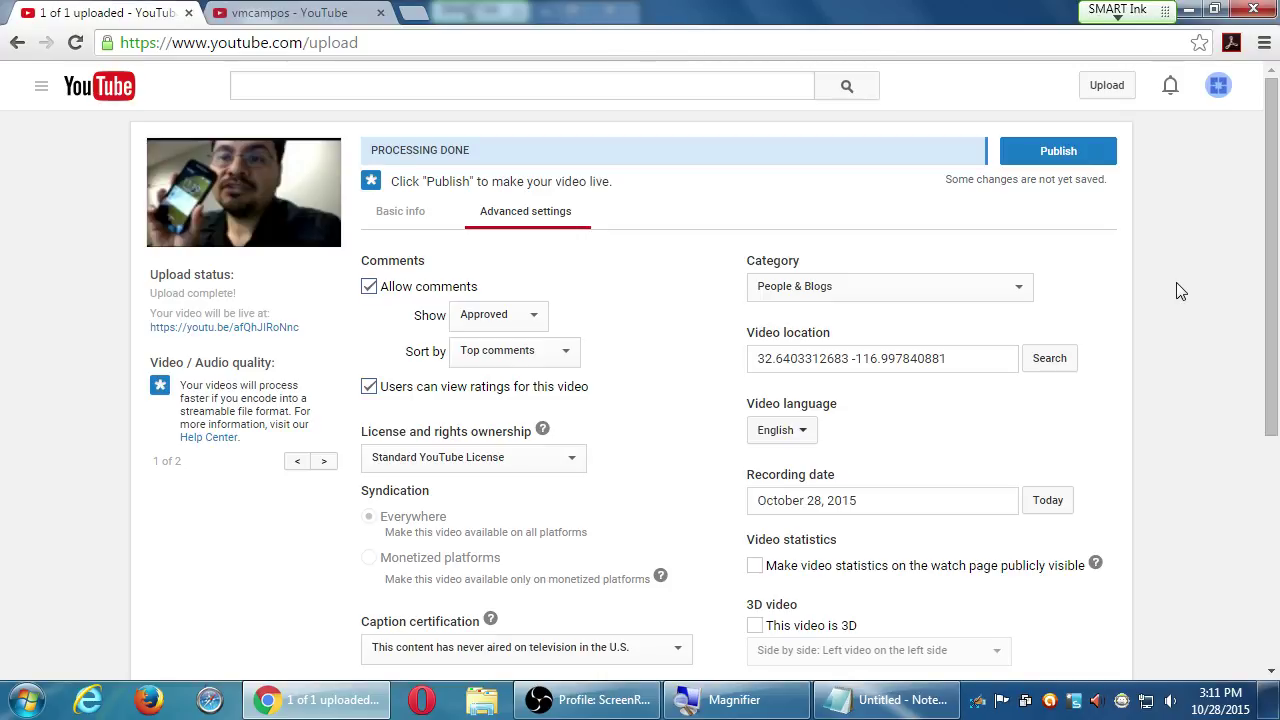
{"action": "scroll", "coordinate": [556, 392], "scroll_direction": "down", "scroll_amount": 3}
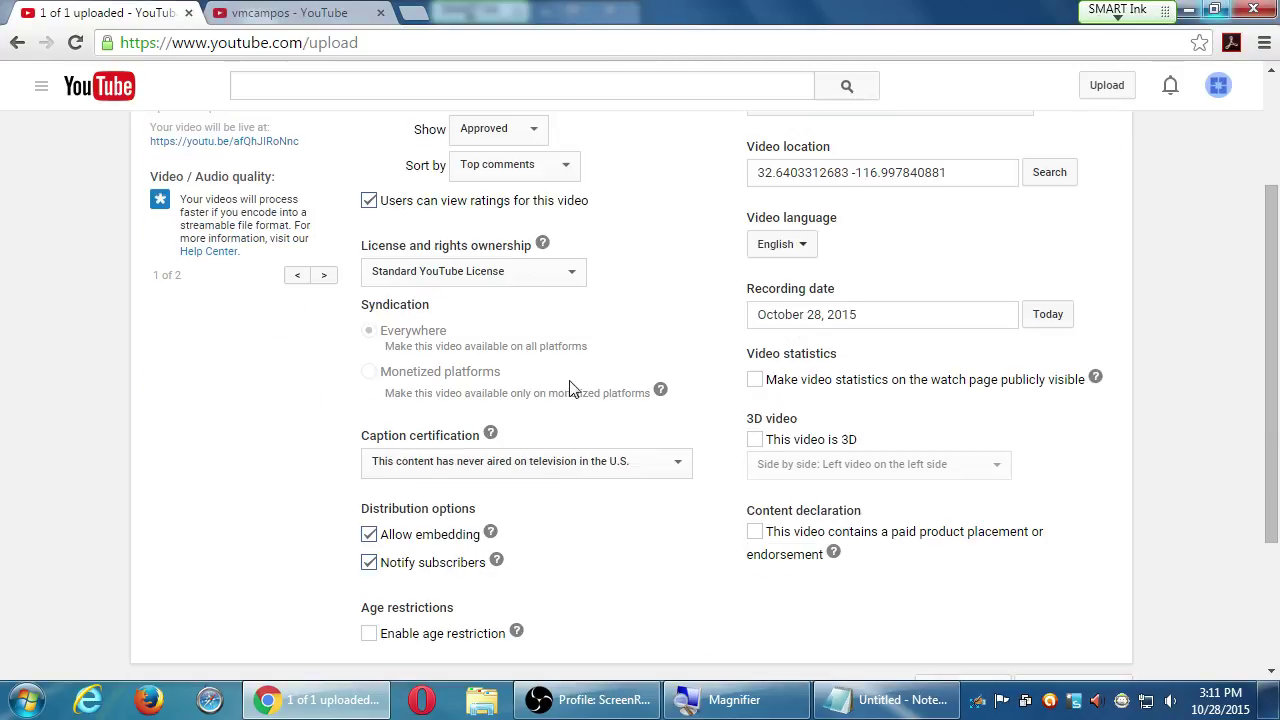
{"action": "scroll", "coordinate": [171, 503], "scroll_direction": "down", "scroll_amount": 2}
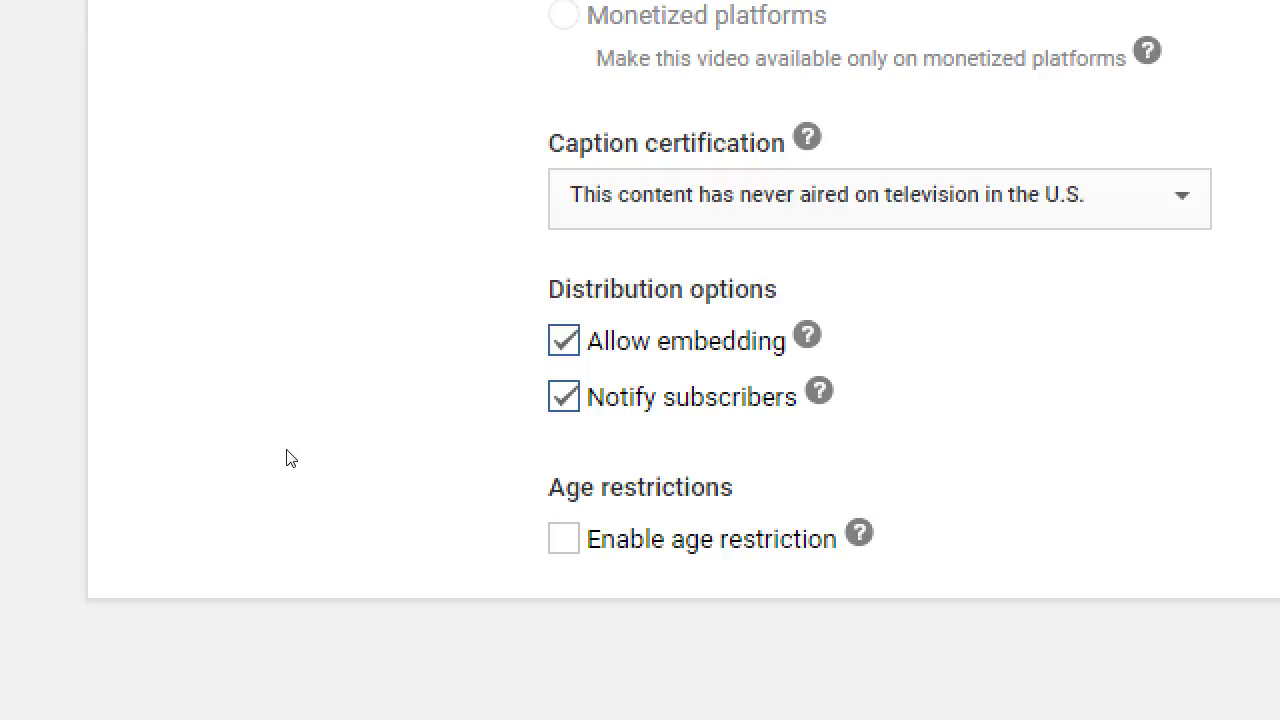
{"action": "key", "text": "space"}
{"action": "key", "text": "space"}
{"action": "left_click", "coordinate": [373, 455]}
{"action": "left_click", "coordinate": [373, 455]}
{"action": "left_click", "coordinate": [495, 448]}
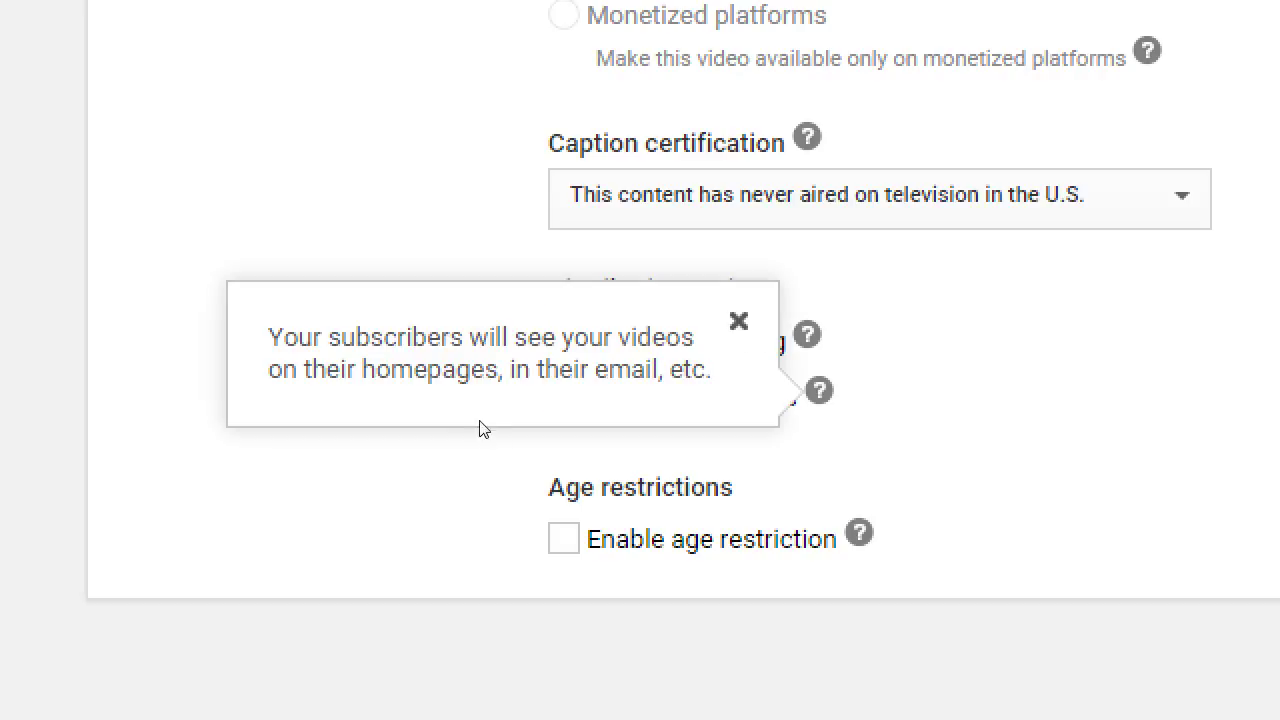
{"action": "left_click", "coordinate": [455, 414]}
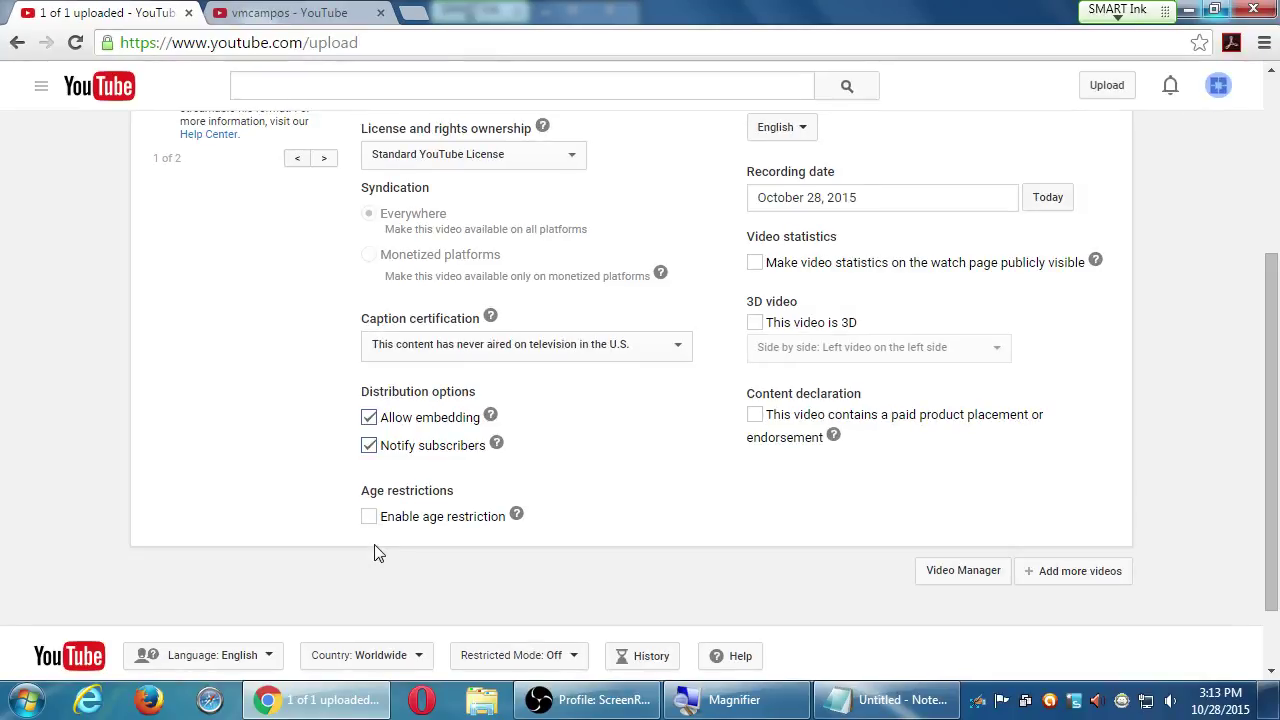
{"action": "left_click", "coordinate": [408, 518]}
{"action": "left_click", "coordinate": [406, 520]}
{"action": "left_click", "coordinate": [516, 514]}
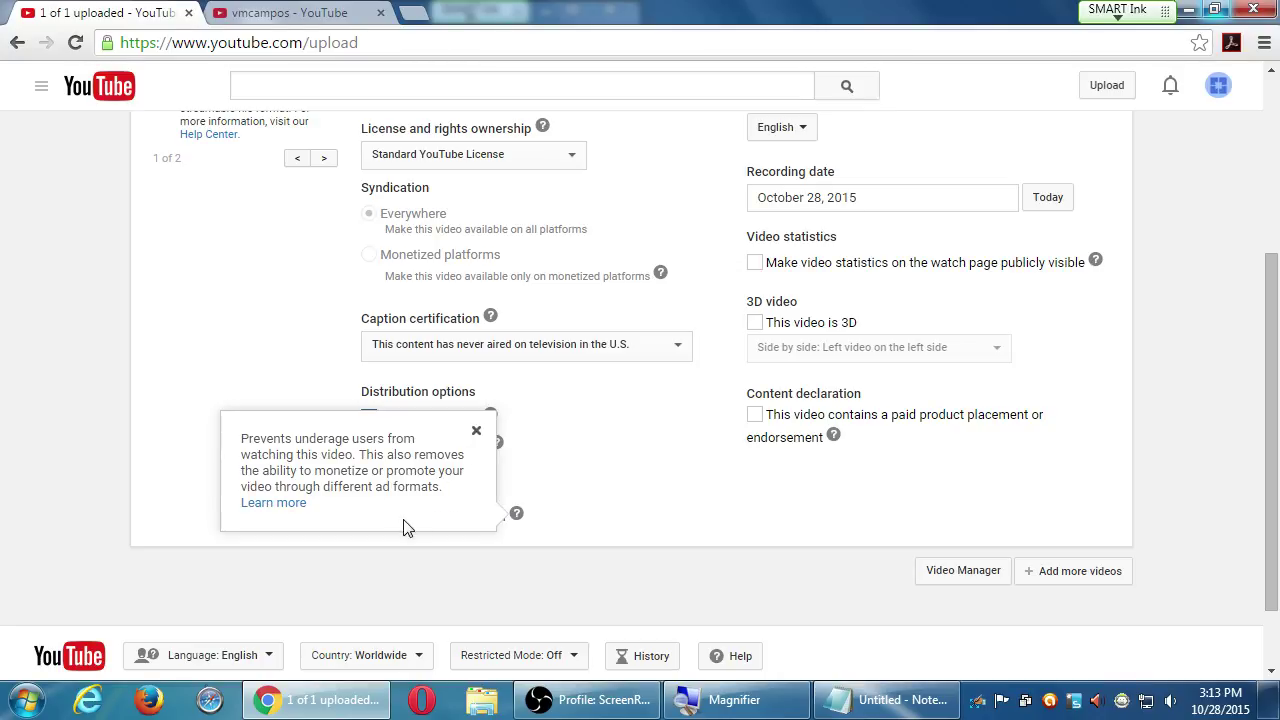
{"action": "key", "text": "super+plus"}
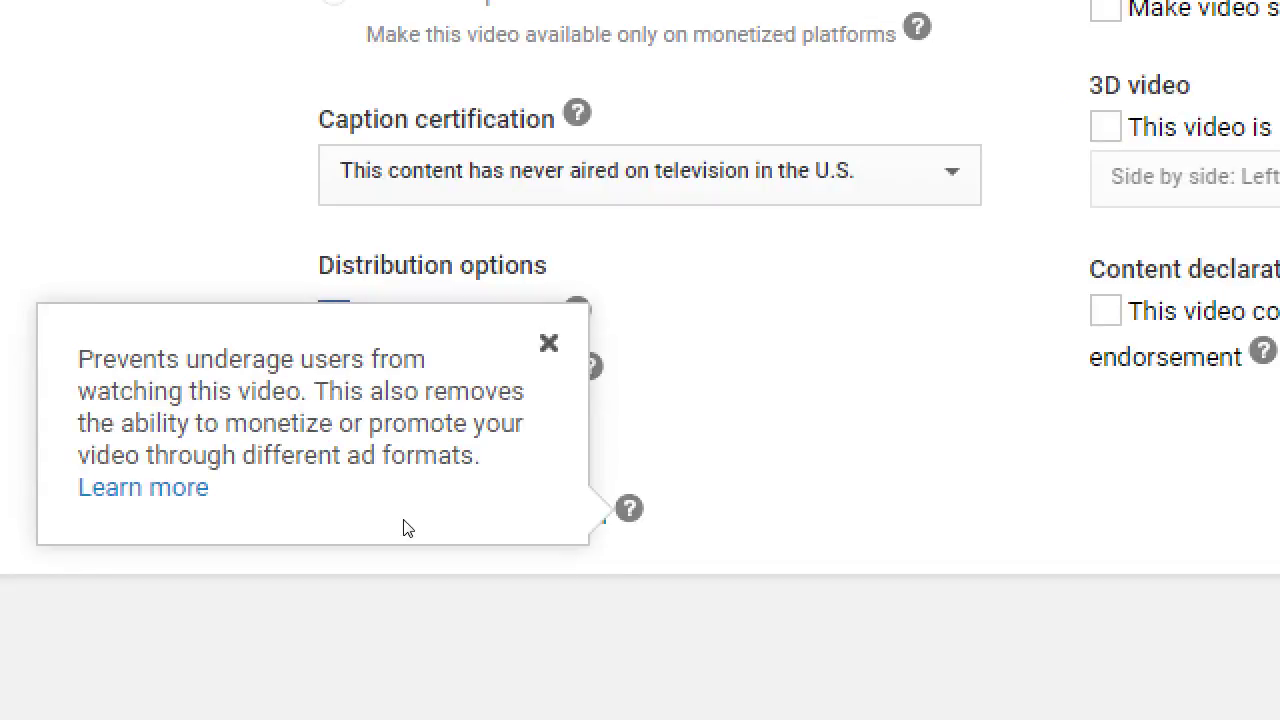
{"action": "left_click", "coordinate": [547, 569]}
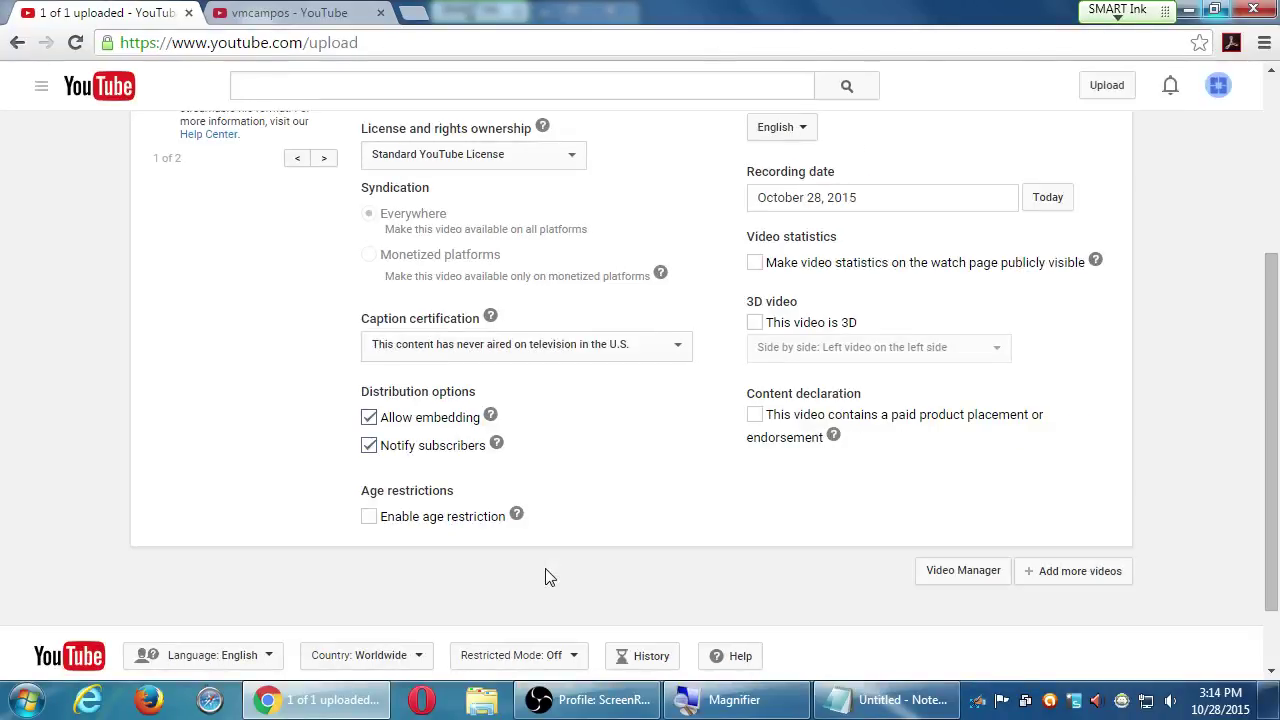
Review the Basic info and Advanced settings tabs, then publish the Moto E review
{"action": "scroll", "coordinate": [1090, 470], "scroll_direction": "up", "scroll_amount": 5}
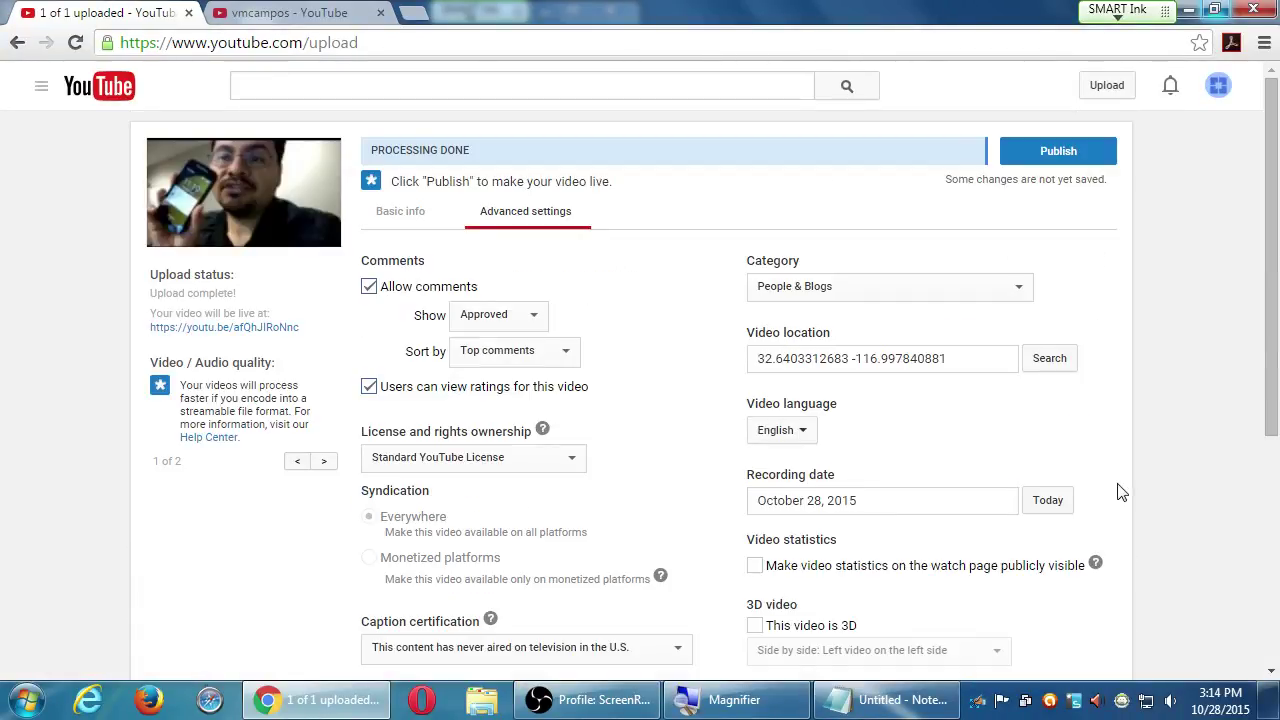
{"action": "left_click", "coordinate": [401, 212]}
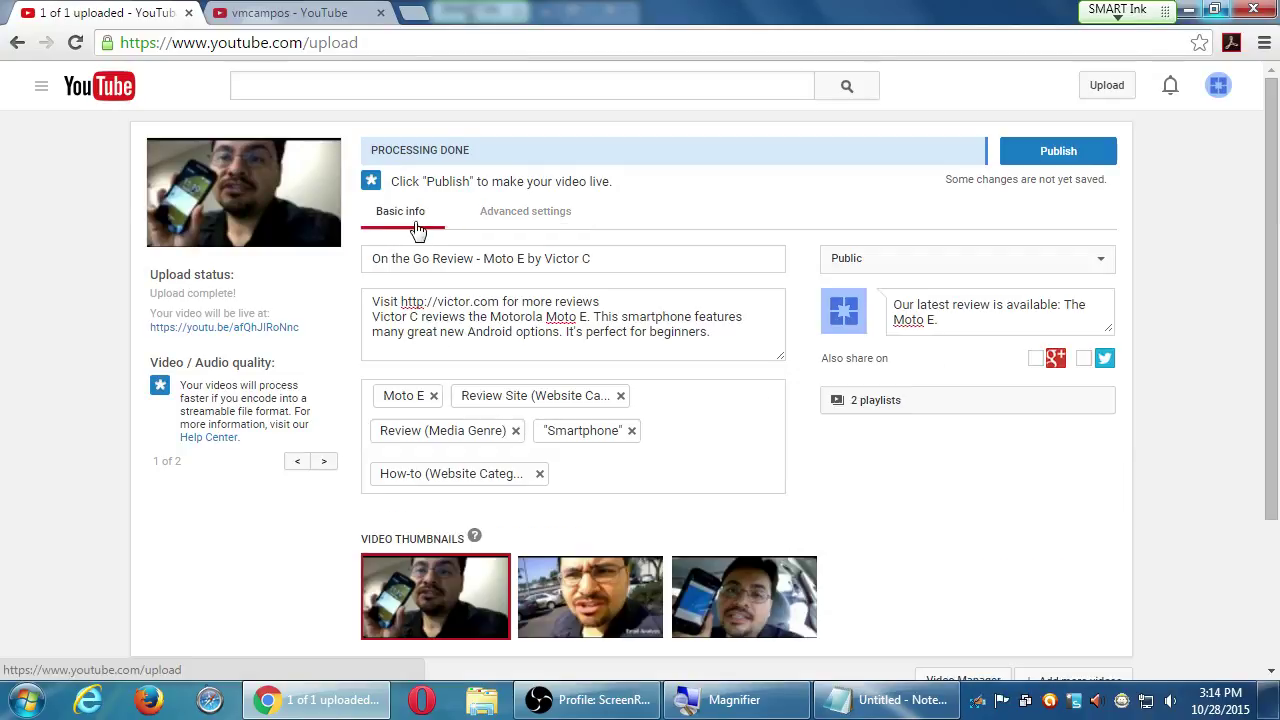
{"action": "left_click", "coordinate": [540, 222]}
{"action": "left_click", "coordinate": [425, 226]}
{"action": "left_click", "coordinate": [505, 222]}
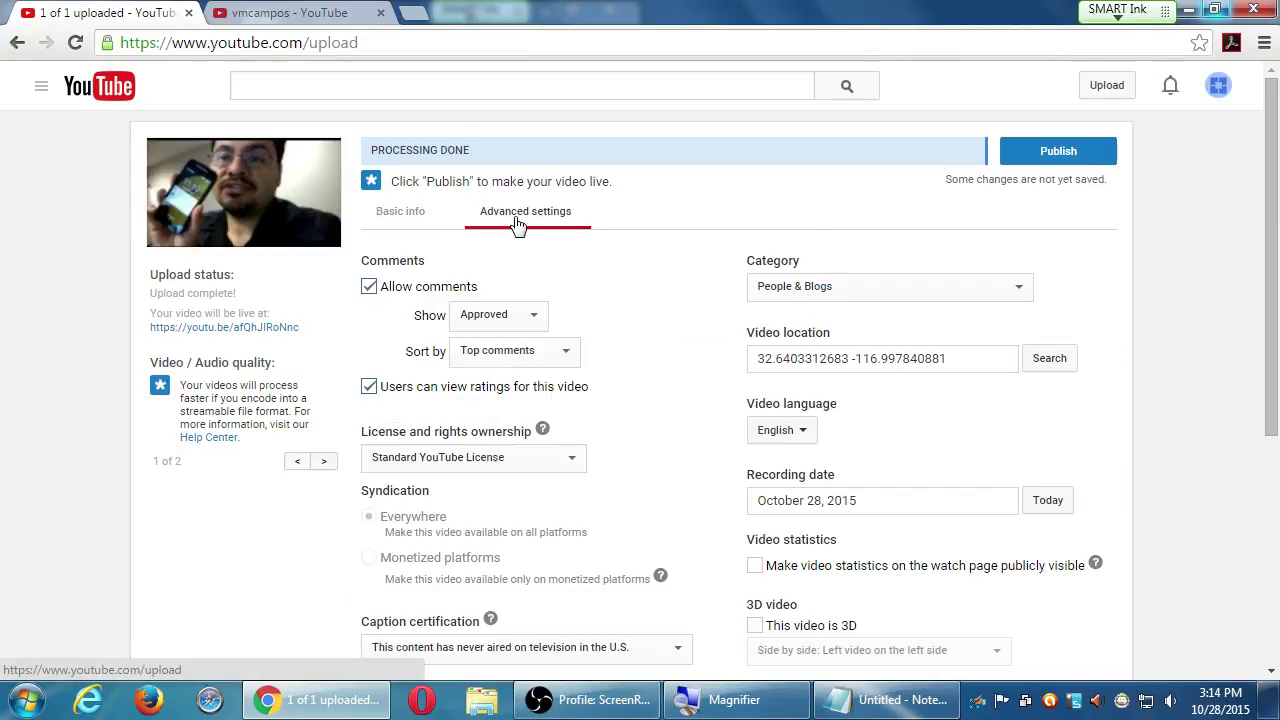
{"action": "left_click", "coordinate": [1068, 160]}
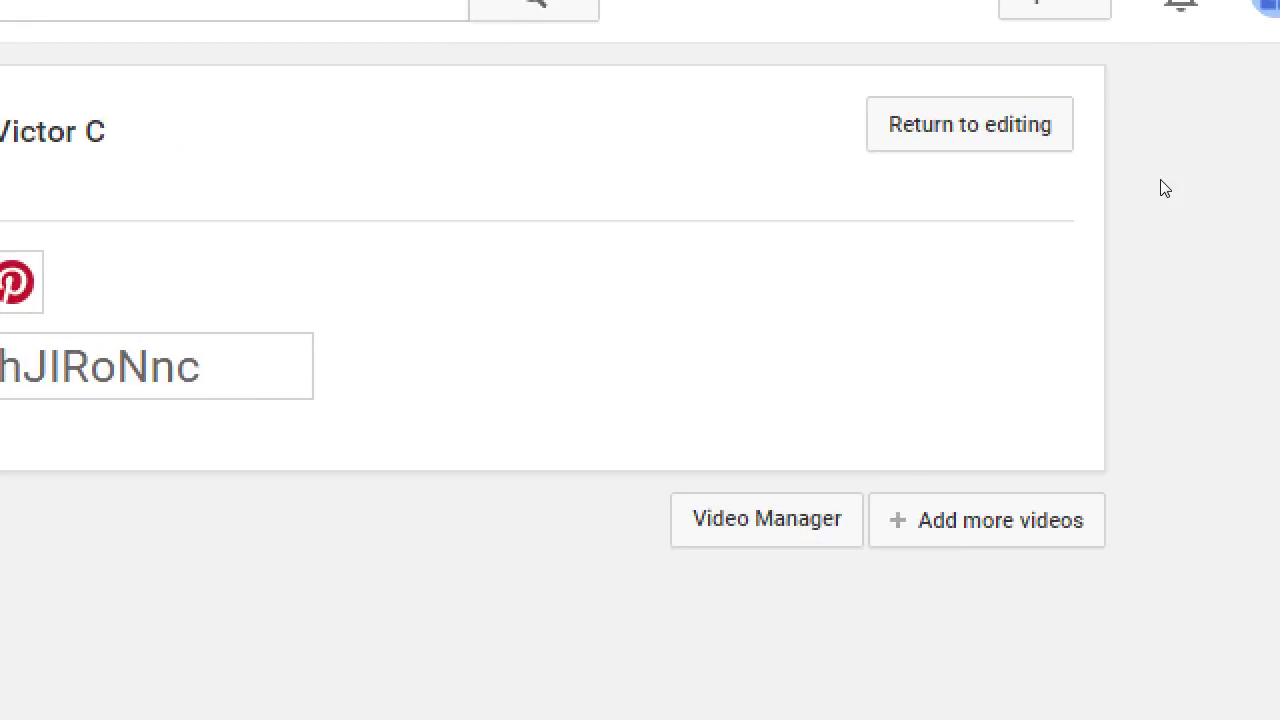
Select the short share link, view the embed code, then show the Email share form
{"action": "left_click", "coordinate": [530, 366]}
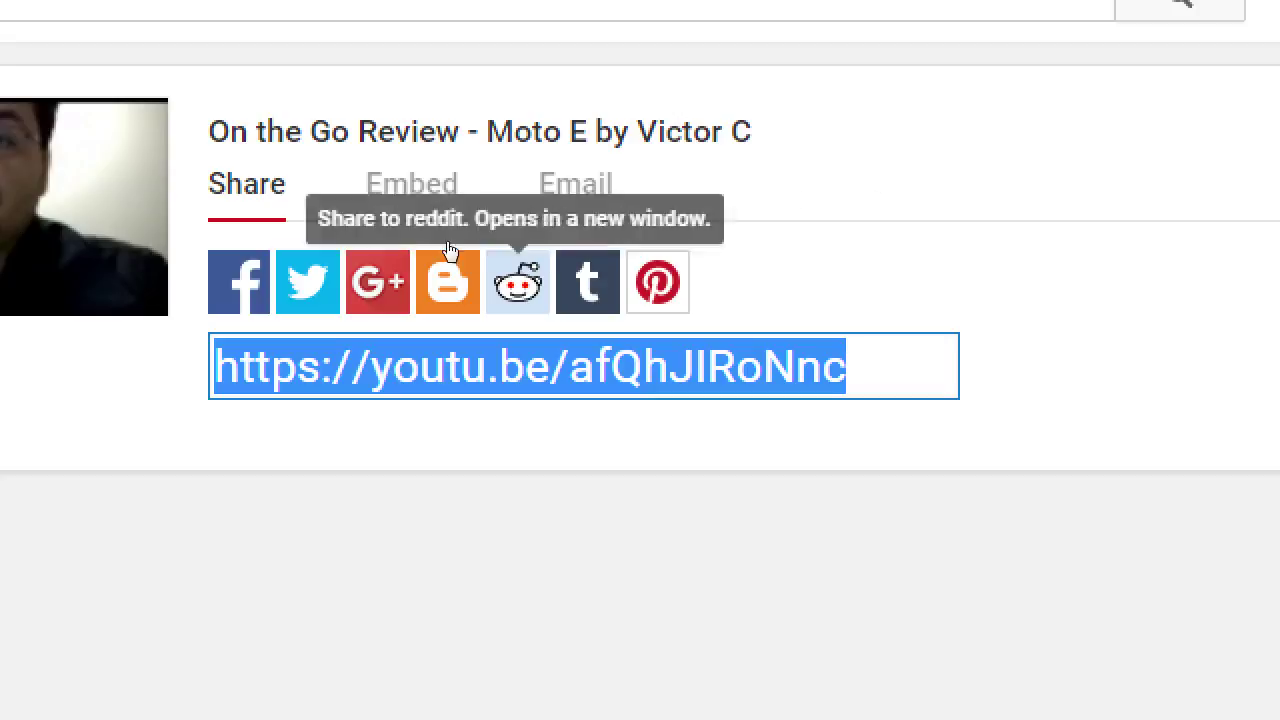
{"action": "left_click", "coordinate": [445, 188]}
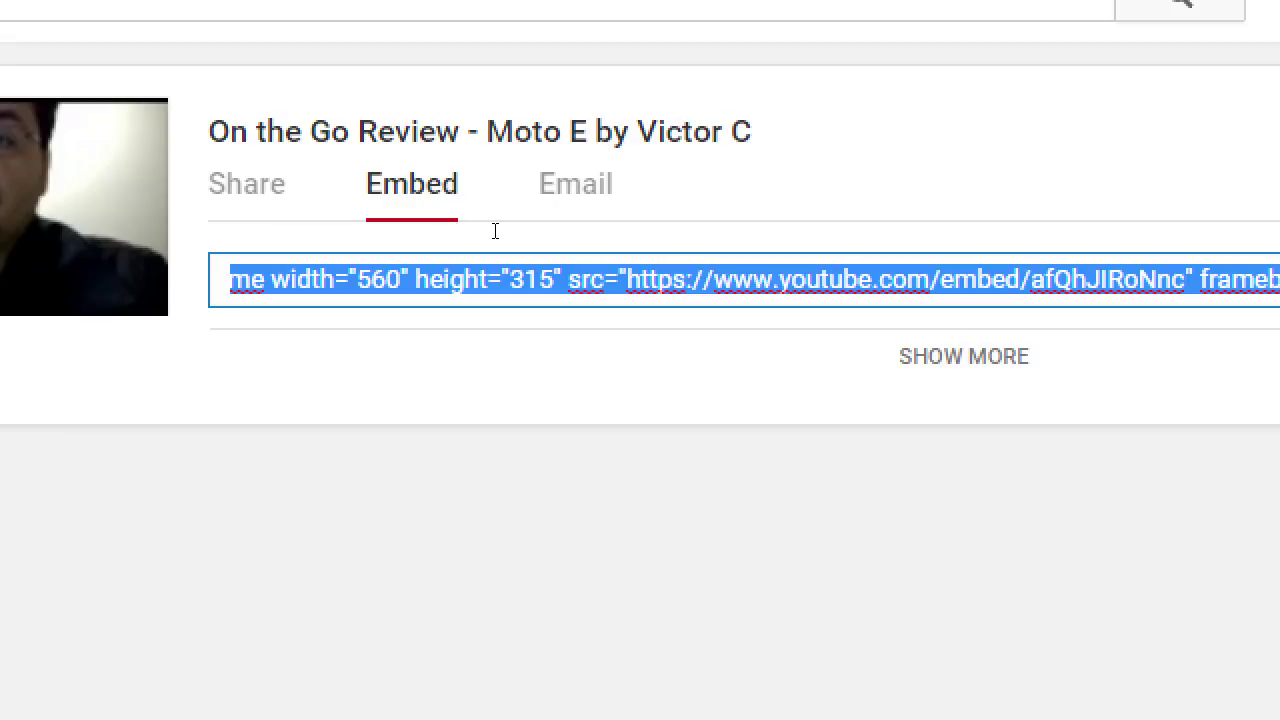
{"action": "left_click", "coordinate": [551, 191]}
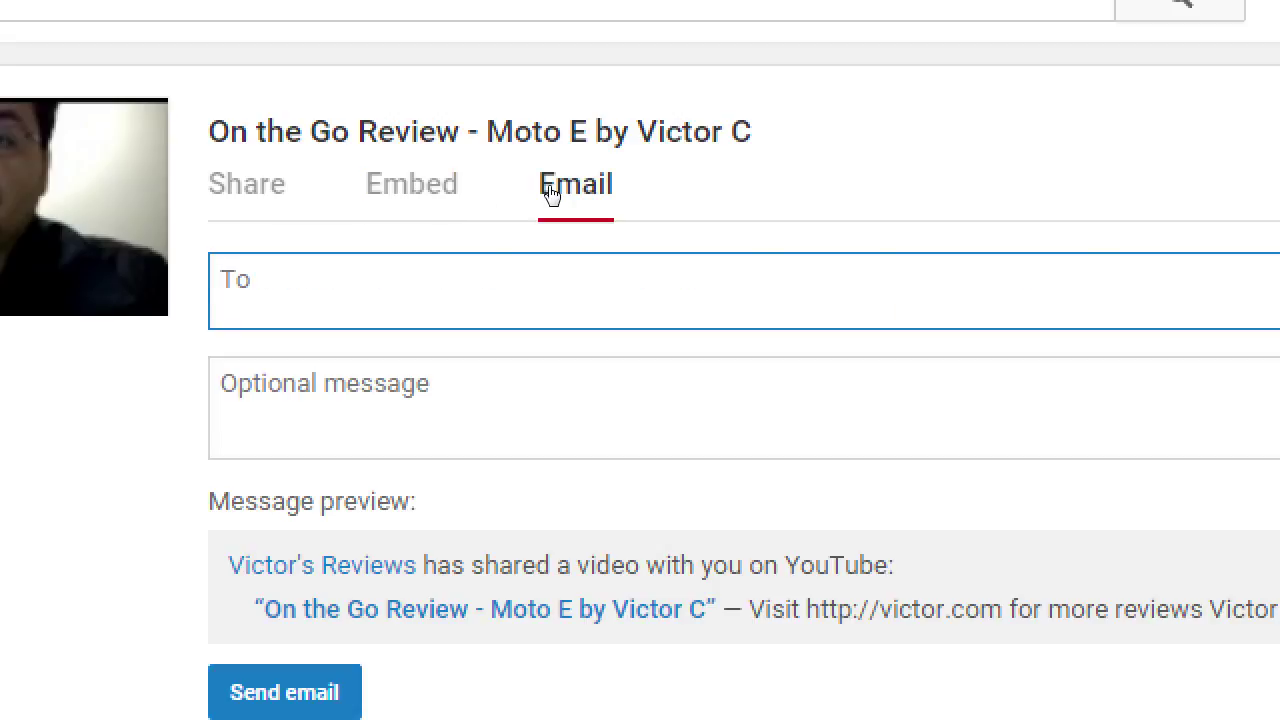
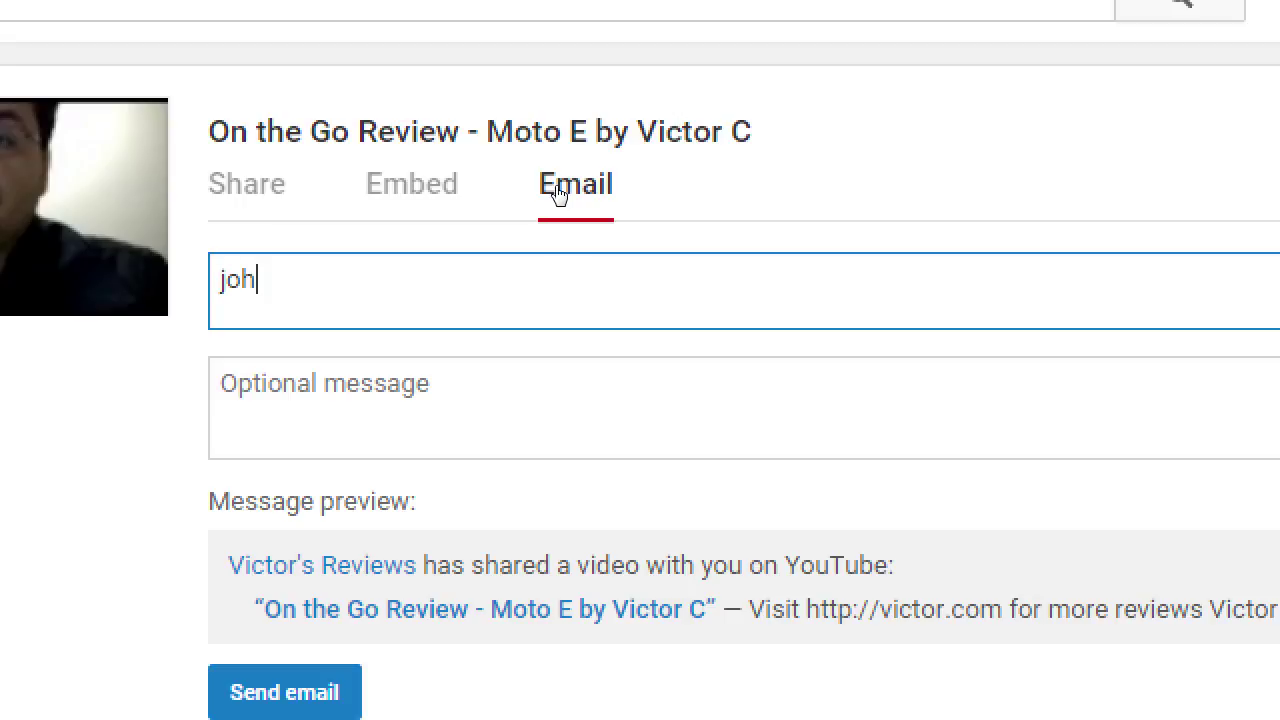
Enter the recipient's e-mail and note 'Amazing video. Check it out.', then revisit the Embed and Share tabs
{"action": "key", "text": "Tab"}
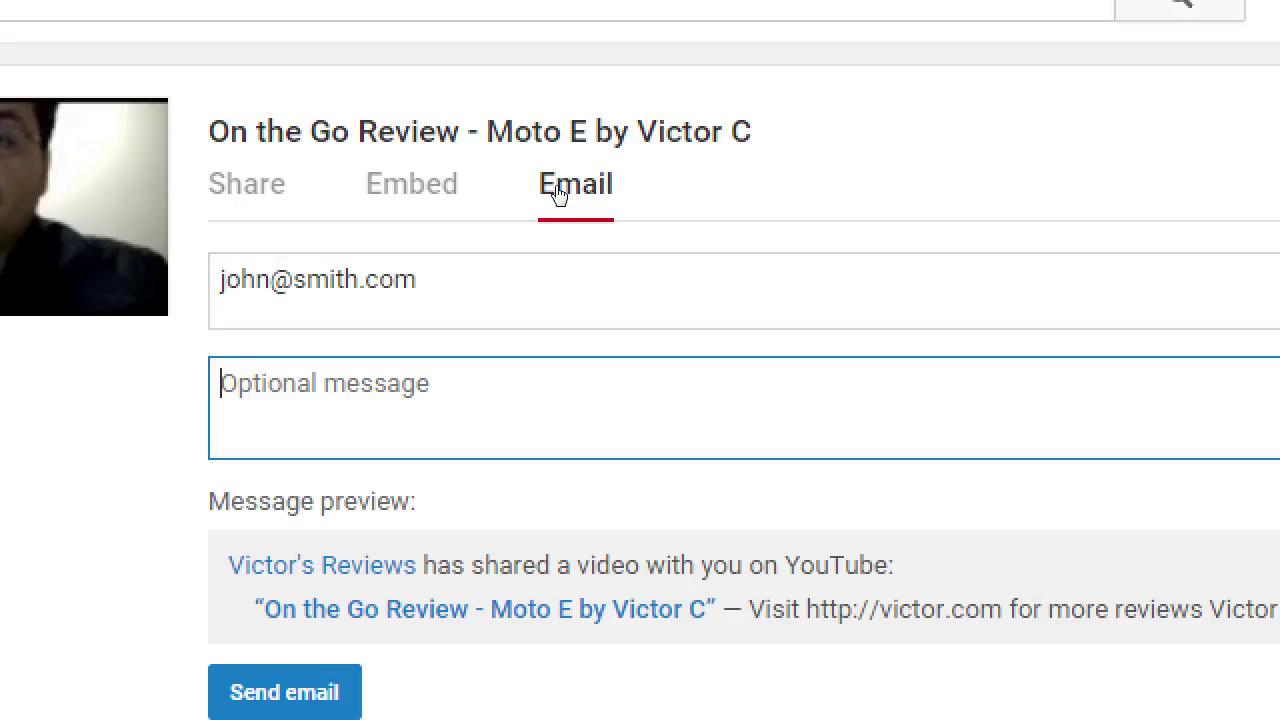
{"action": "type", "text": "Amazing video. "}
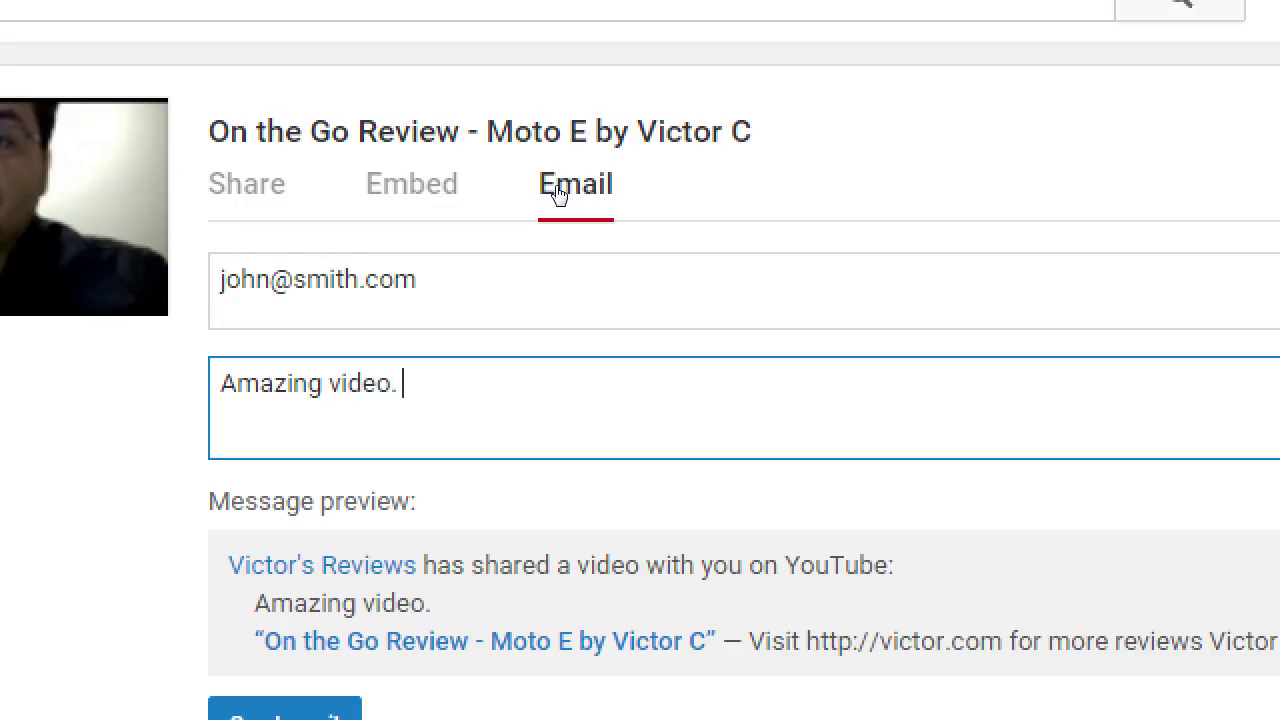
{"action": "type", "text": "Check it out."}
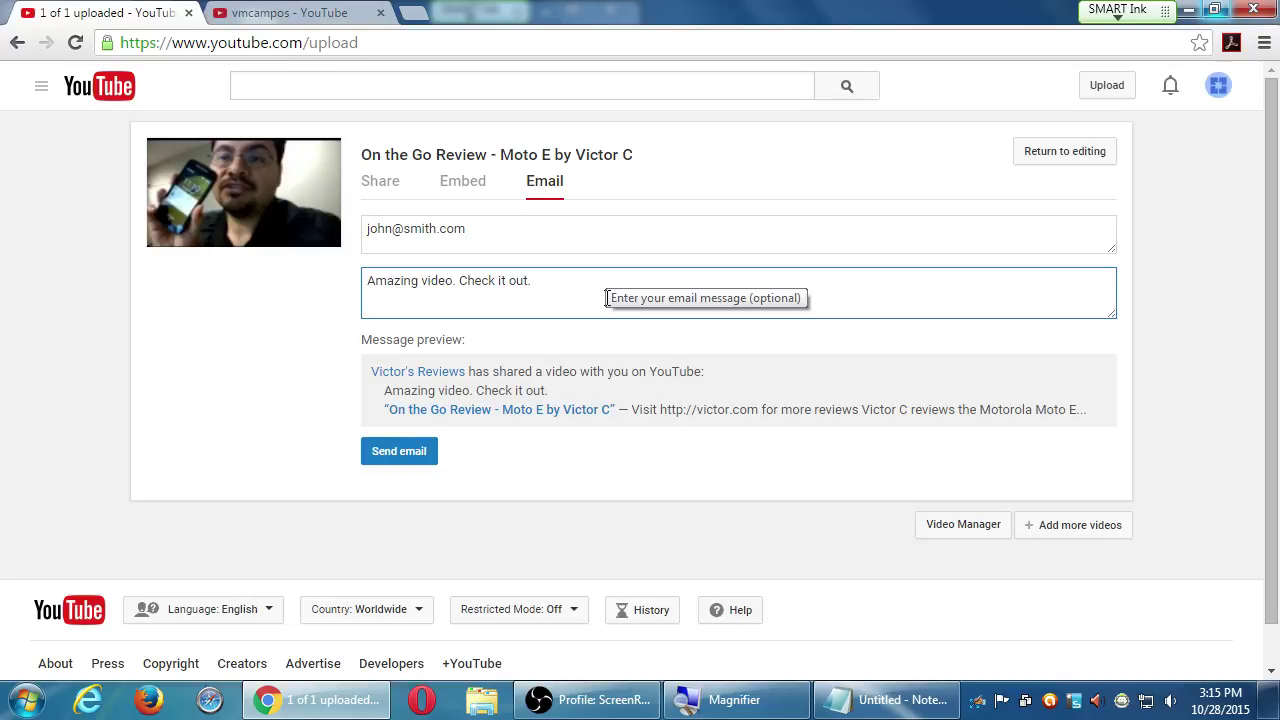
{"action": "left_click", "coordinate": [461, 188]}
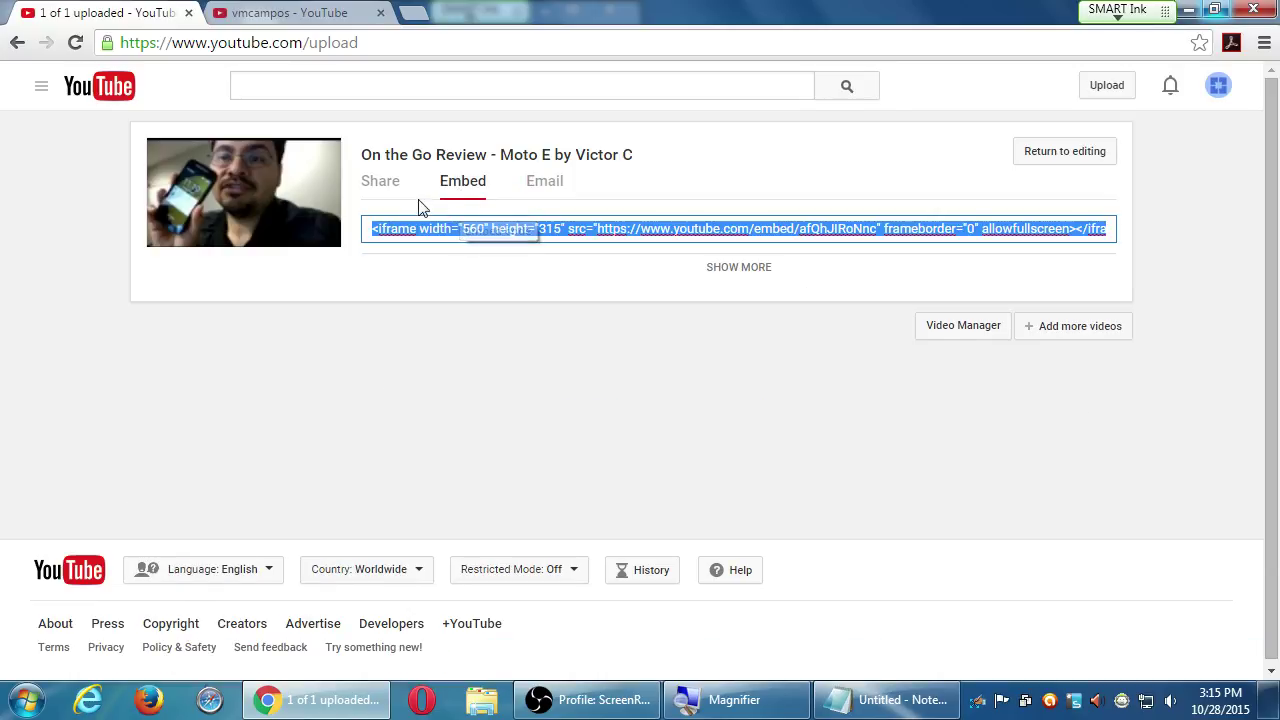
{"action": "left_click", "coordinate": [386, 188]}
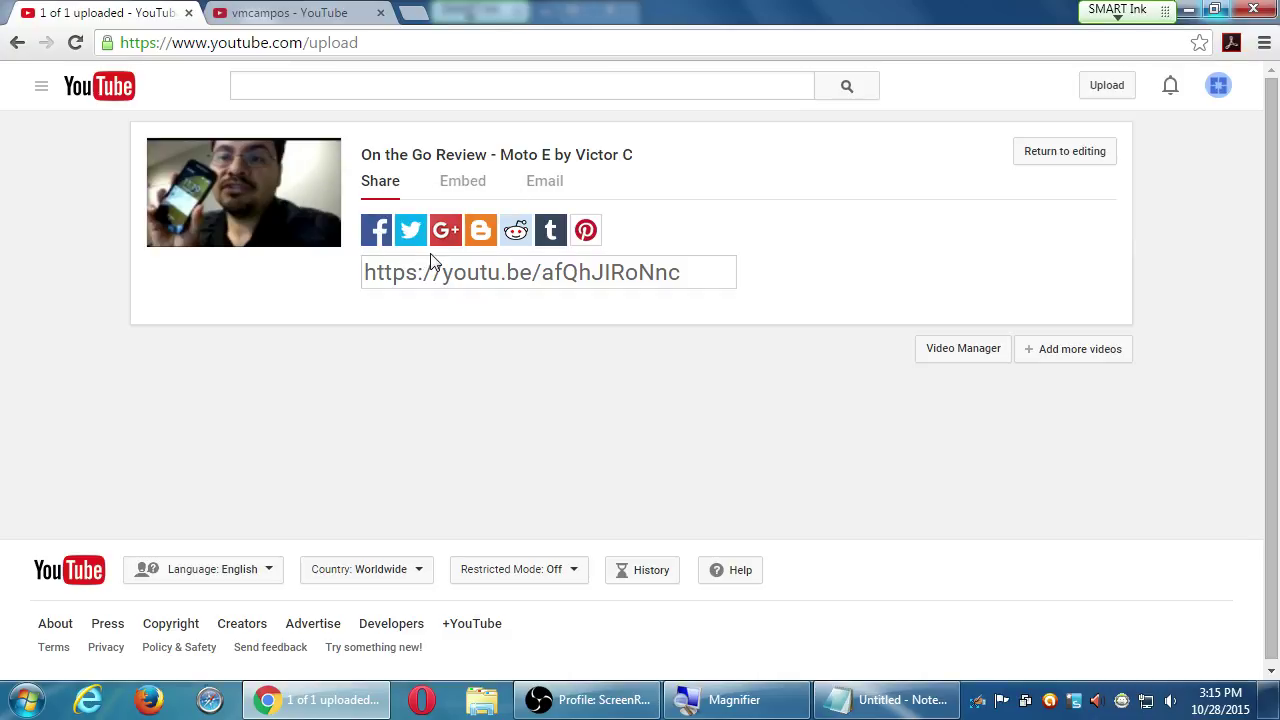